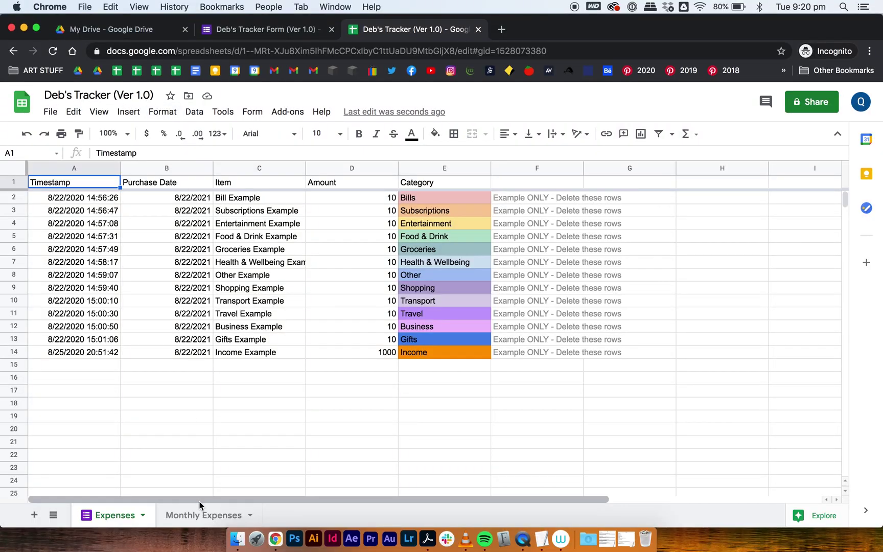
# Step: Duplicate the Monthly Expenses sheet and name the copy "Weekly Overview"
pyautogui.click(204, 515)
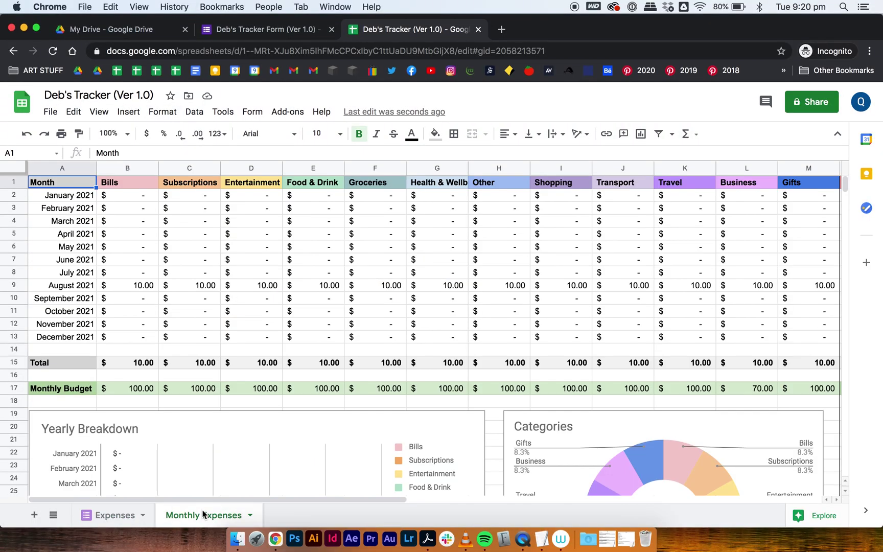
pyautogui.click(250, 516)
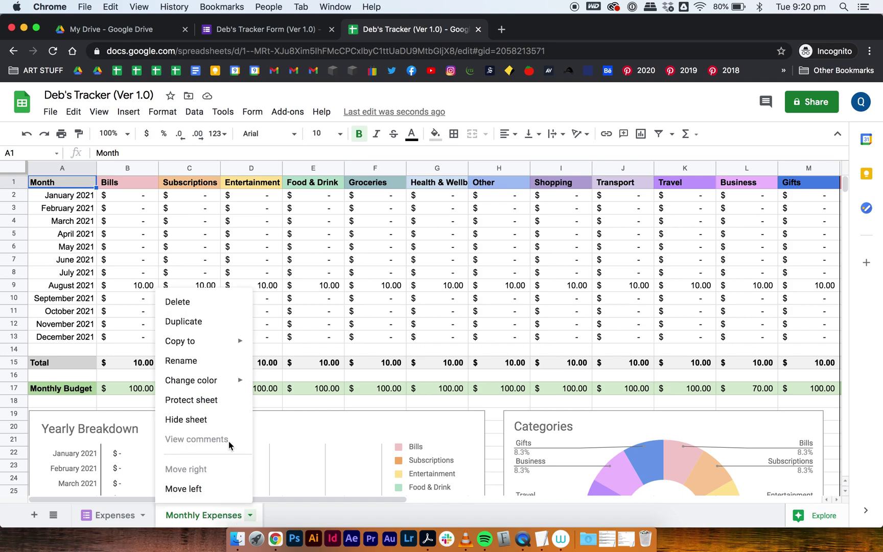
pyautogui.click(209, 327)
pyautogui.doubleClick(301, 515)
pyautogui.write('Weekly Overview')
# Step: Rename the Monthly Expenses sheet to "Monthly Overview" and return to the Weekly Overview sheet
pyautogui.click(205, 515)
pyautogui.doubleClick(203, 515)
pyautogui.click(204, 515)
pyautogui.doubleClick(221, 515)
pyautogui.write('Overview')
pyautogui.press('Return')
pyautogui.click(324, 516)
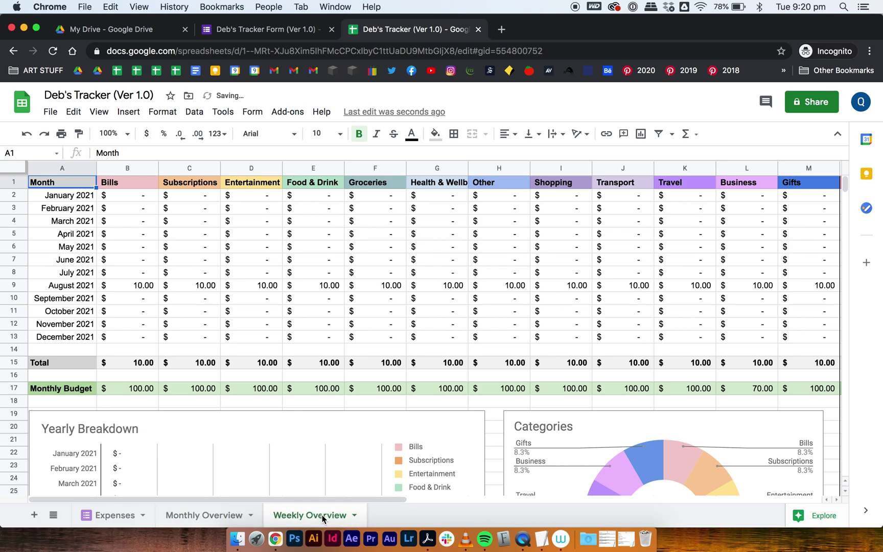
# Step: Delete the Categories doughnut chart from the Weekly Overview sheet
pyautogui.press('super+minus')
pyautogui.press('super+minus')
pyautogui.press('super+minus')
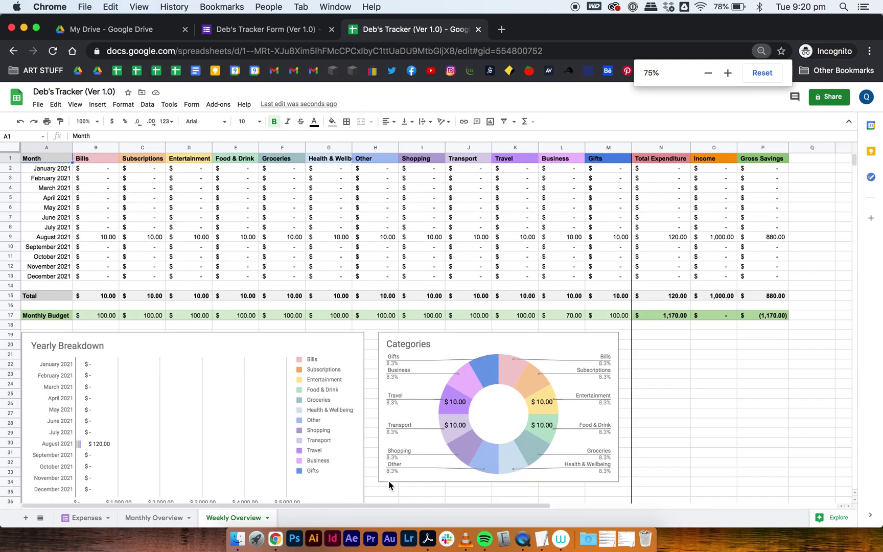
pyautogui.press('super+minus')
pyautogui.click(460, 451)
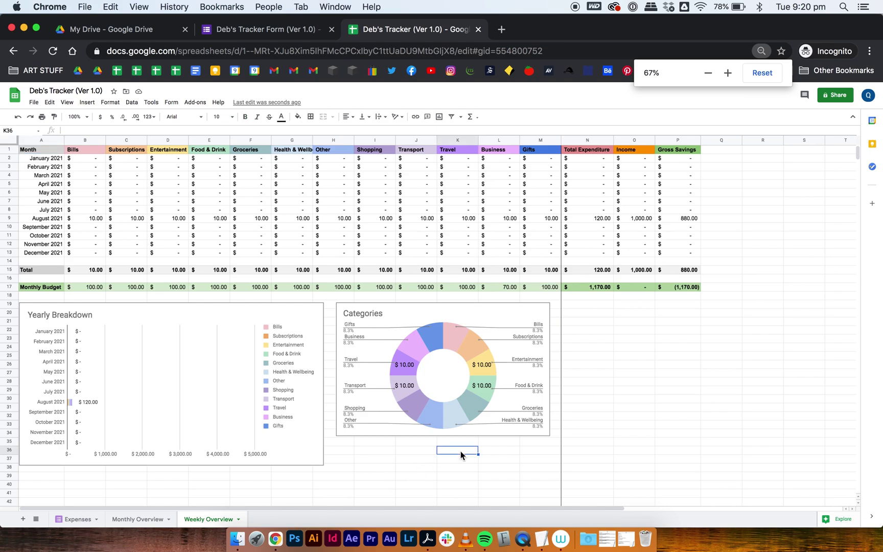
pyautogui.click(461, 306)
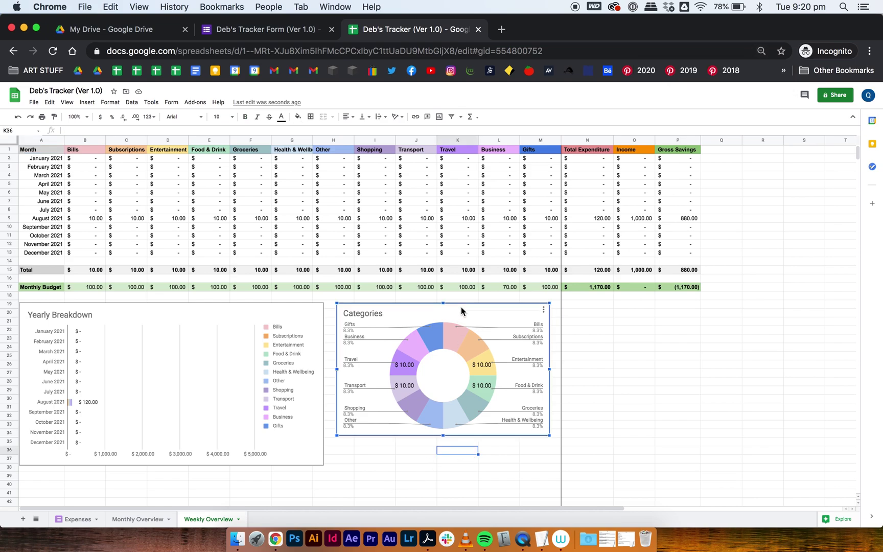
pyautogui.press('Delete')
pyautogui.click(412, 329)
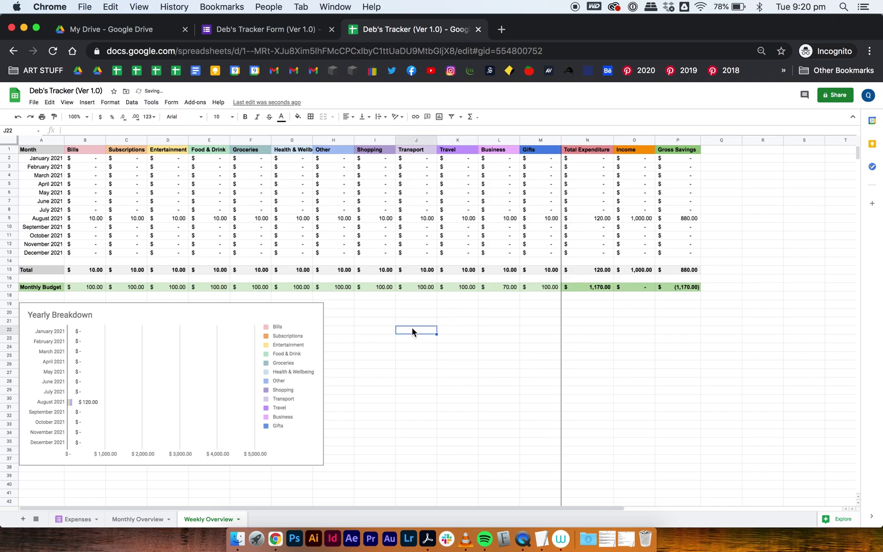
# Step: Move the Yearly Breakdown chart out of the way, to the area just past the Gross Savings column
pyautogui.click(200, 309)
pyautogui.moveTo(151, 315); pyautogui.dragTo(800, 311)
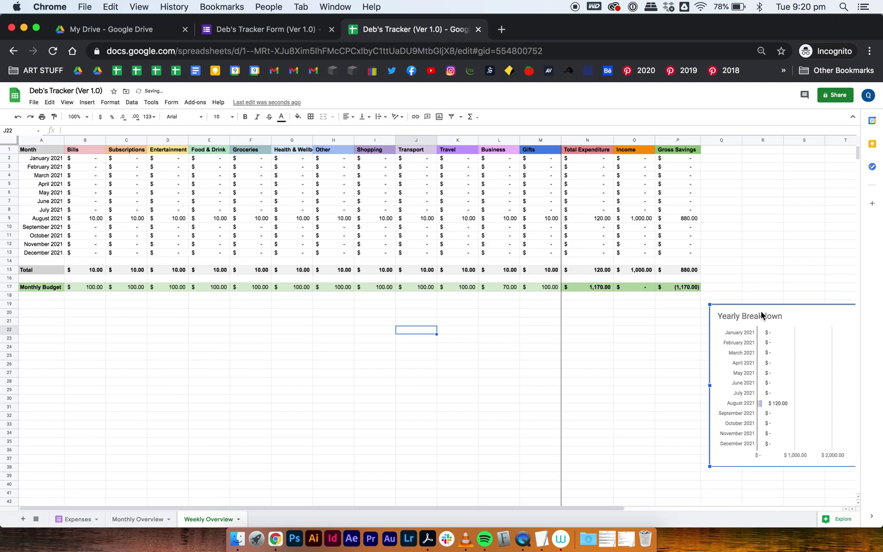
pyautogui.click(492, 361)
# Step: Insert 12 blank rows below the December 2021 row, based on rows 2 to 13
pyautogui.click(10, 158)
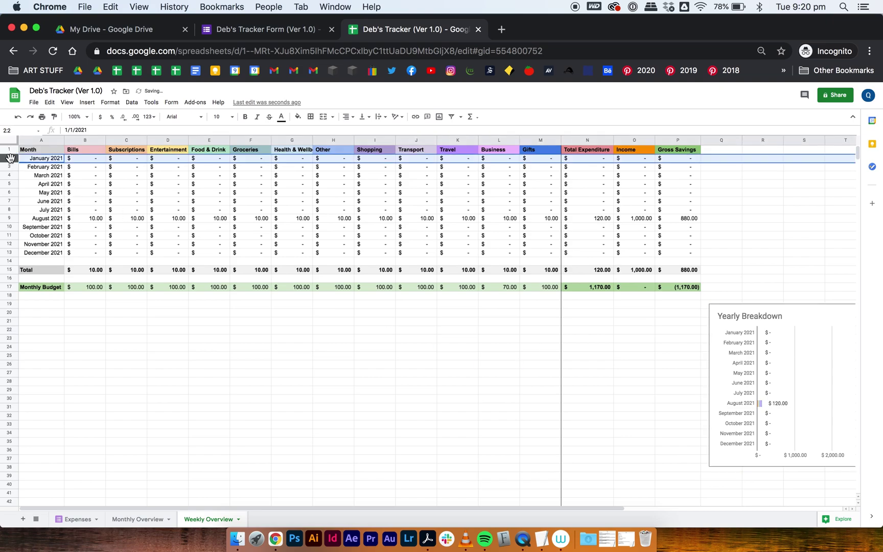
pyautogui.keyDown('shift'); pyautogui.click(13, 251); pyautogui.keyUp('shift')
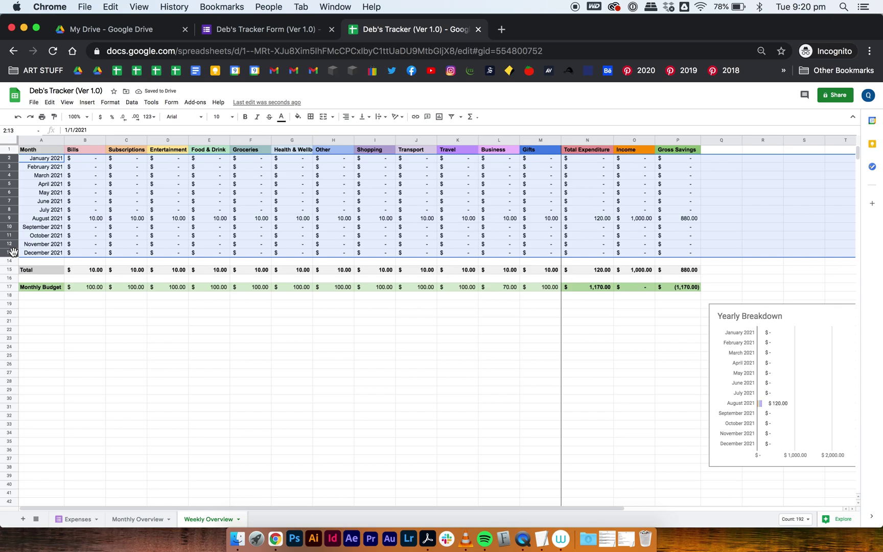
pyautogui.rightClick(13, 251)
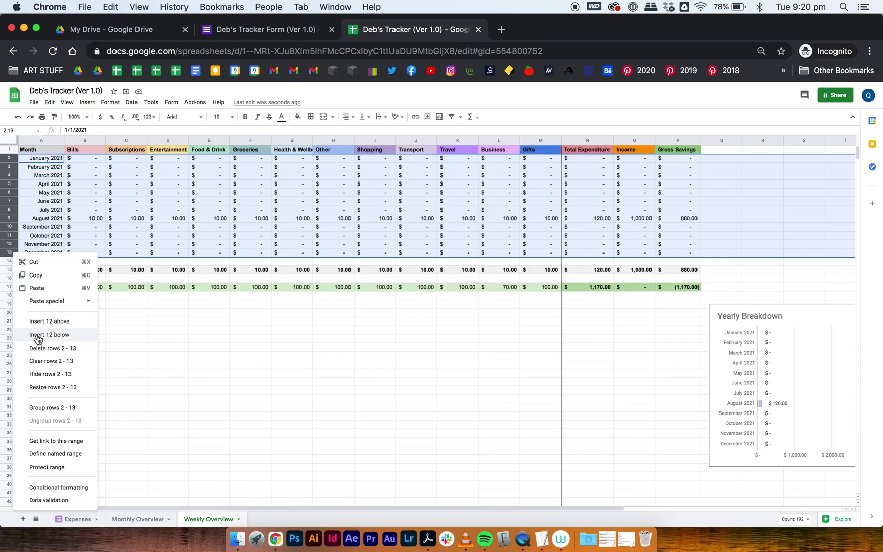
pyautogui.click(37, 335)
pyautogui.click(37, 278)
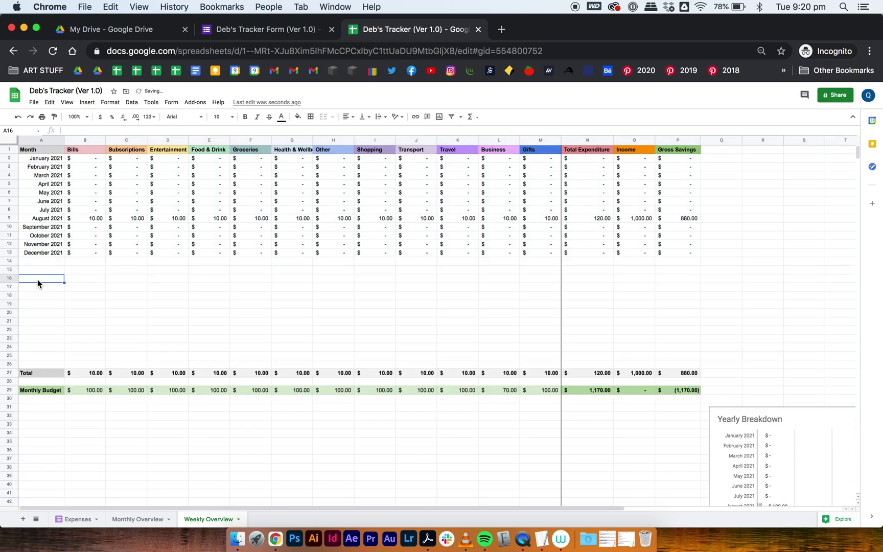
# Step: Insert 24 more blank rows below row 25, based on rows 2 to 25
pyautogui.click(8, 157)
pyautogui.keyDown('shift'); pyautogui.click(12, 356); pyautogui.keyUp('shift')
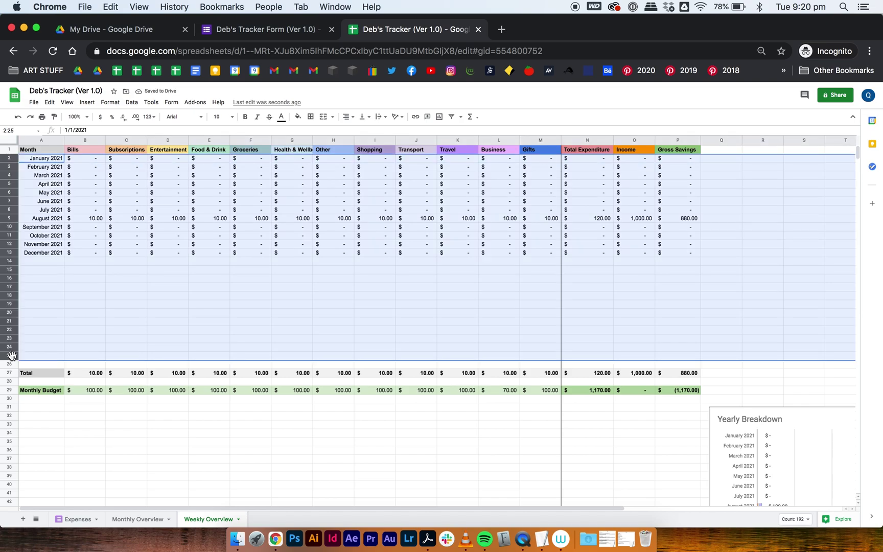
pyautogui.rightClick(12, 357)
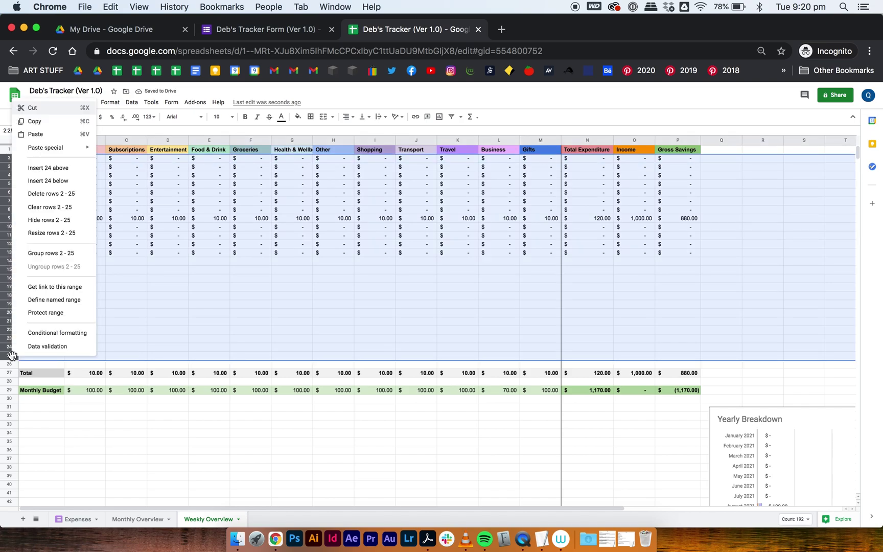
pyautogui.click(49, 181)
pyautogui.click(69, 319)
# Step: Insert 7 blank rows above row 43, based on rows 43 to 49
pyautogui.scroll(-4, 69, 319)
pyautogui.scroll(-3, 69, 323)
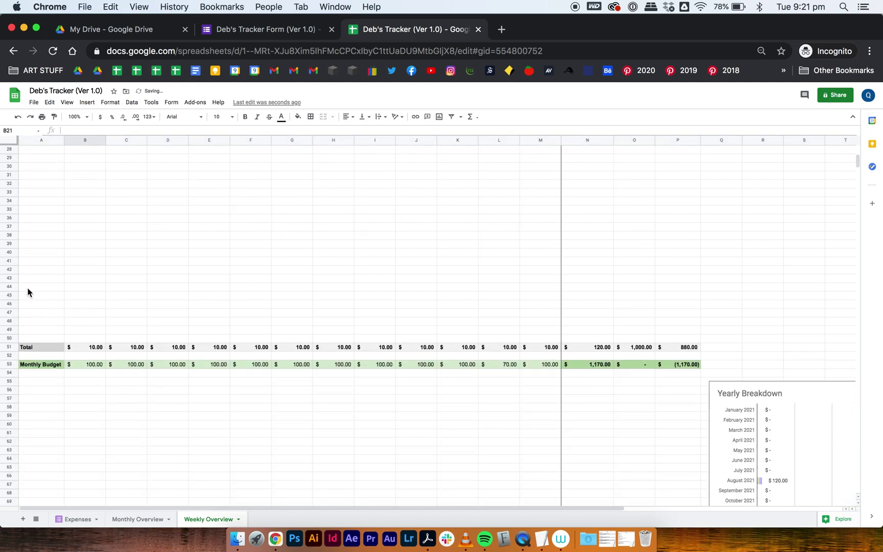
pyautogui.click(10, 278)
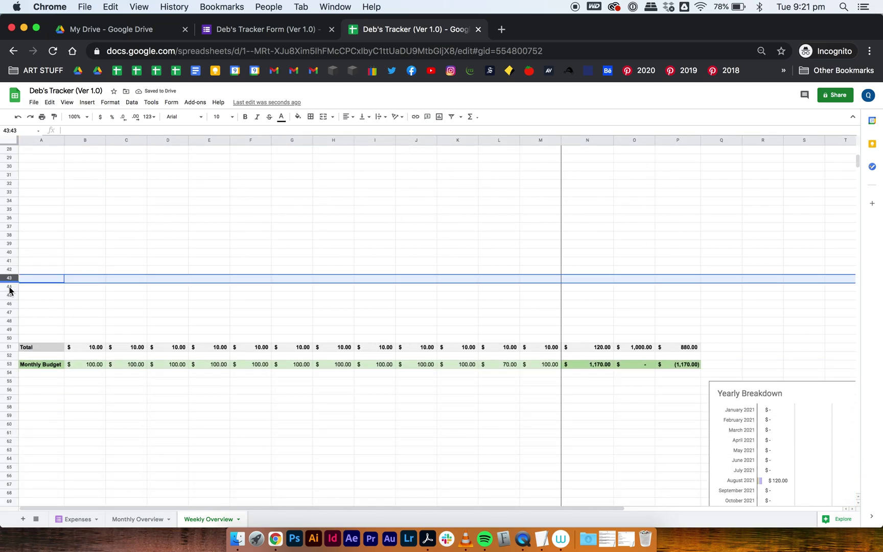
pyautogui.keyDown('shift'); pyautogui.click(11, 330); pyautogui.keyUp('shift')
pyautogui.rightClick(11, 330)
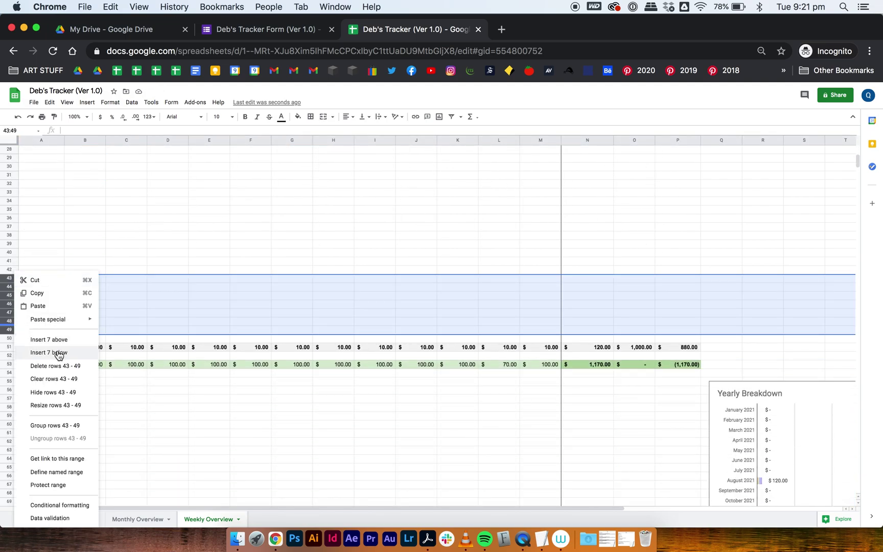
pyautogui.click(49, 340)
pyautogui.click(68, 310)
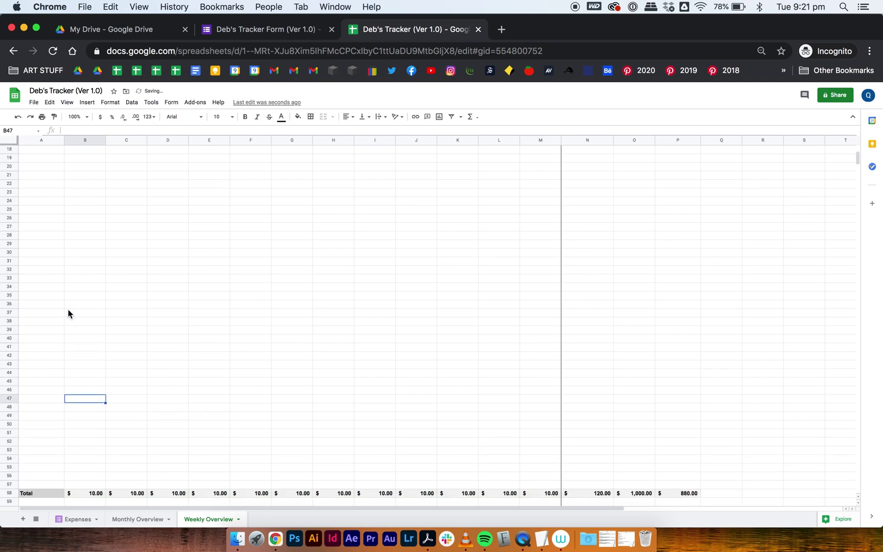
# Step: Insert one blank column before the Month column
pyautogui.scroll(6, 69, 309)
pyautogui.click(50, 138)
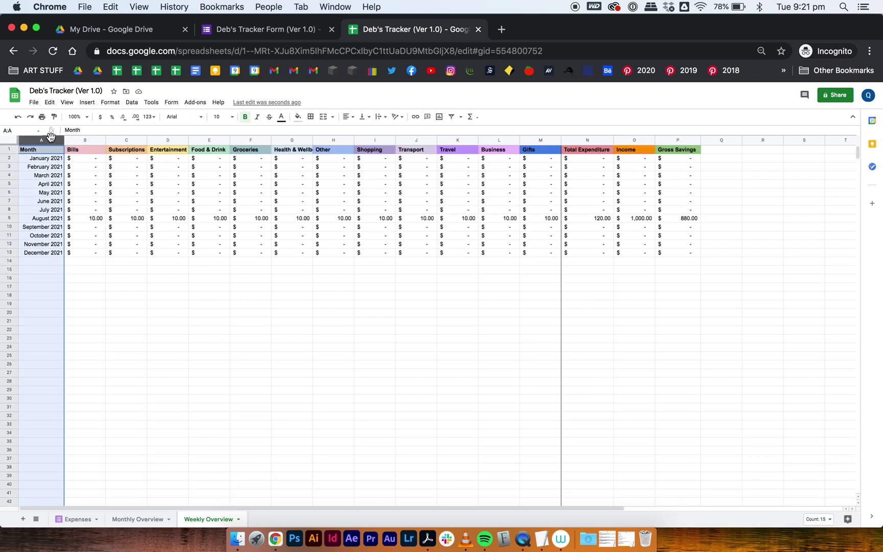
pyautogui.rightClick(51, 136)
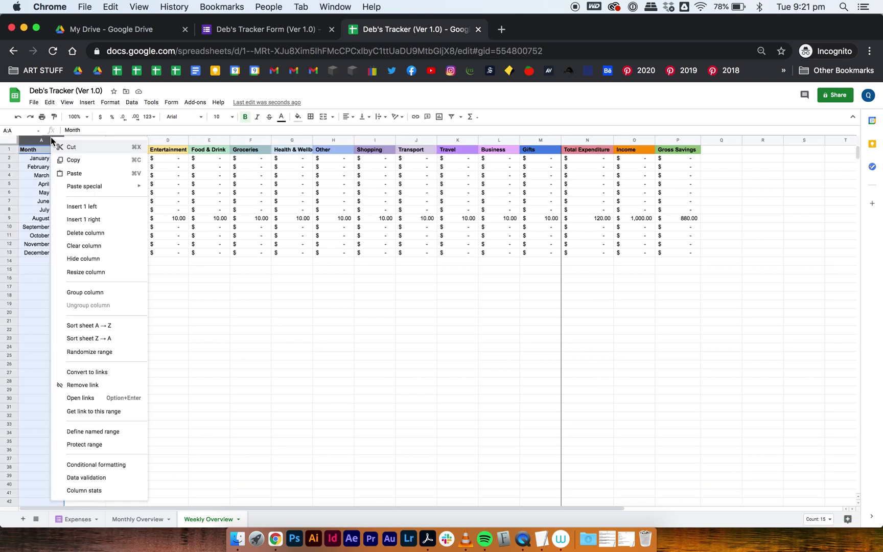
pyautogui.click(88, 207)
pyautogui.click(99, 297)
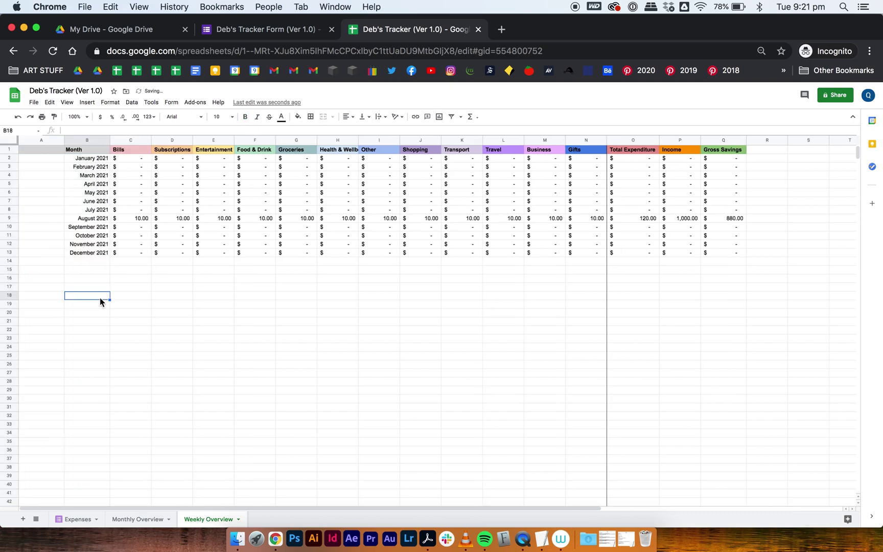
# Step: Enter the heading "Week" in A1, with 1 in A2 and 2 in A3
pyautogui.click(47, 150)
pyautogui.write('Week')
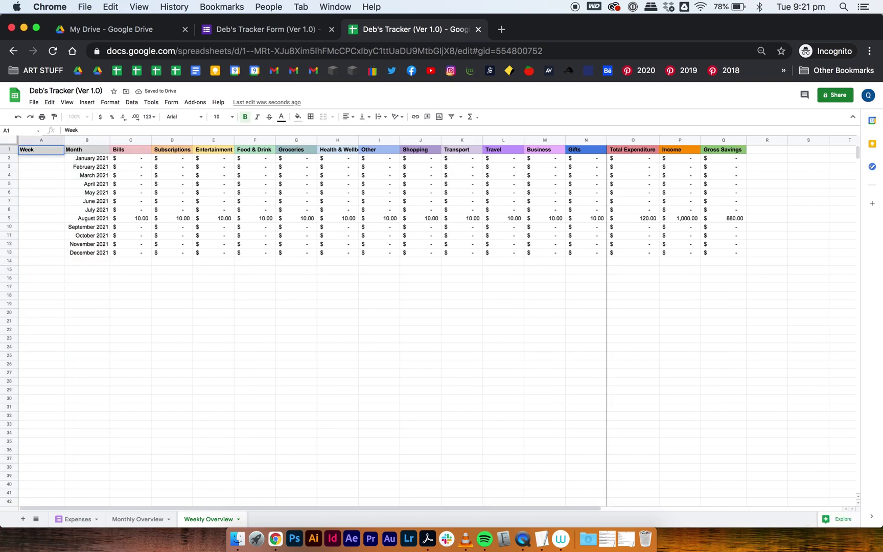
pyautogui.press('Return')
pyautogui.write('1')
pyautogui.press('Return')
pyautogui.write('2')
pyautogui.press('Return')
# Step: Make the week numbers in A2:A3 bold and fill the series down to week 53 in A54
pyautogui.click(42, 155)
pyautogui.moveTo(42, 155); pyautogui.dragTo(43, 168)
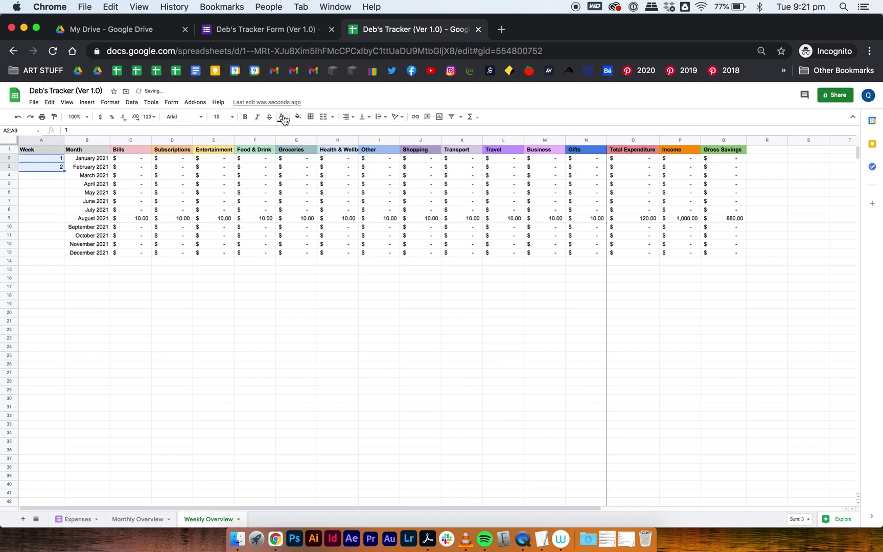
pyautogui.click(245, 116)
pyautogui.moveTo(65, 171); pyautogui.dragTo(47, 479)
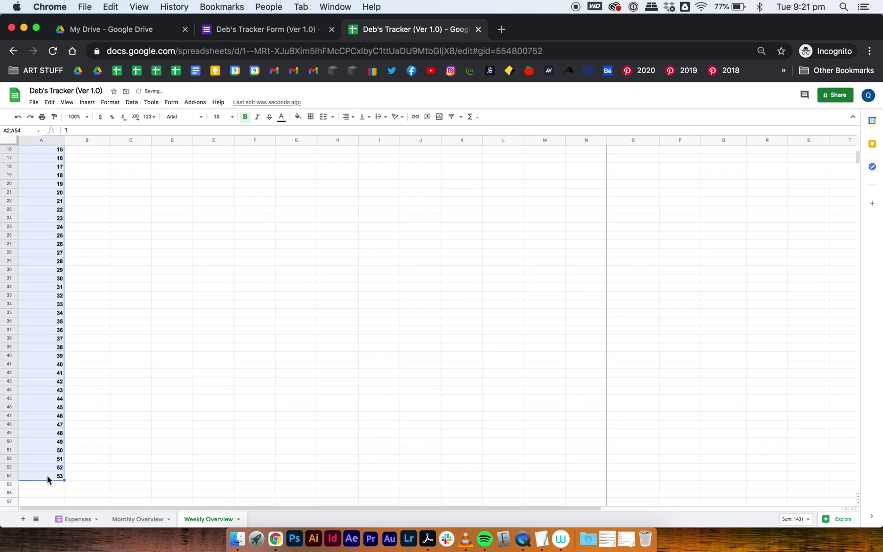
pyautogui.click(90, 484)
# Step: Delete the surplus blank rows 55 and 56 between the last week and the Total row
pyautogui.scroll(-2, 90, 483)
pyautogui.moveTo(9, 450); pyautogui.dragTo(7, 459)
pyautogui.rightClick(8, 458)
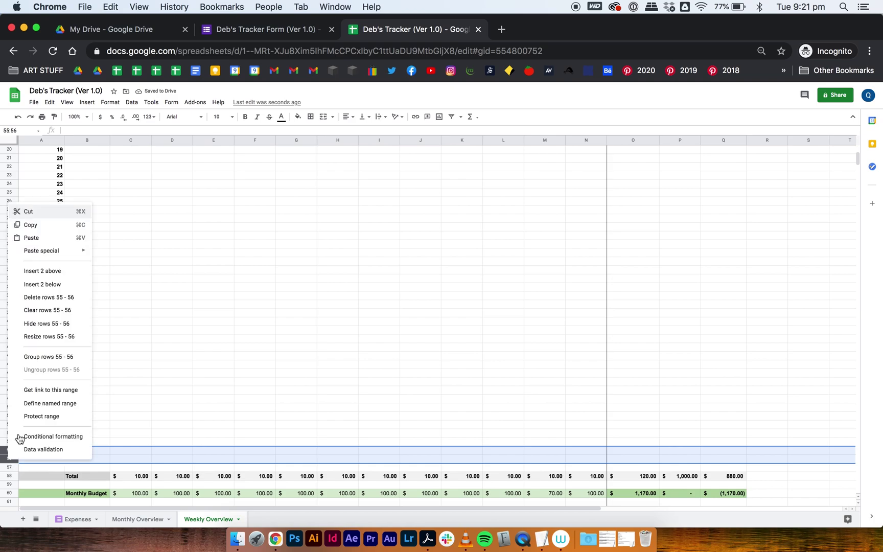
pyautogui.click(57, 298)
pyautogui.click(106, 349)
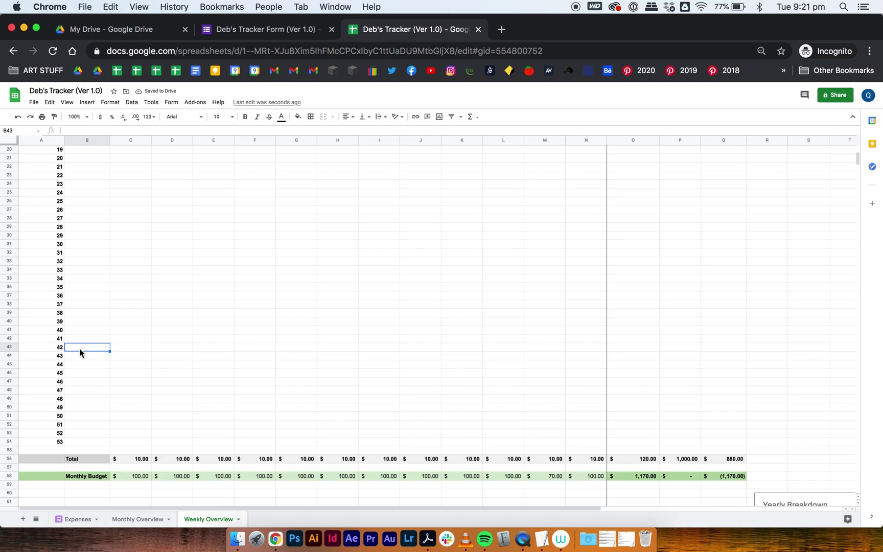
# Step: Narrow column A so it just fits the Week heading
pyautogui.scroll(5, 81, 345)
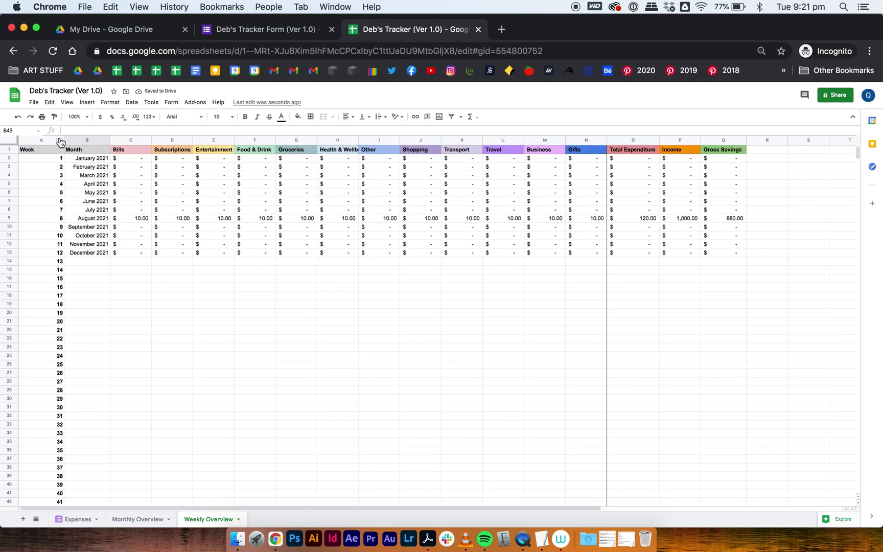
pyautogui.moveTo(63, 140); pyautogui.dragTo(39, 141)
pyautogui.click(66, 288)
# Step: Change the Month heading in B1 to "Week Starting"
pyautogui.click(66, 159)
pyautogui.click(65, 150)
pyautogui.write('Week S')
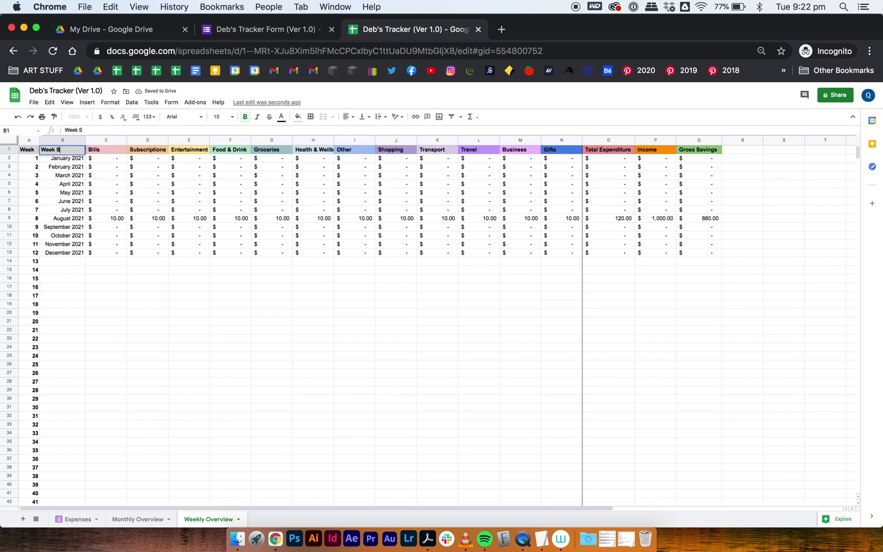
pyautogui.write('tarting')
pyautogui.click(88, 328)
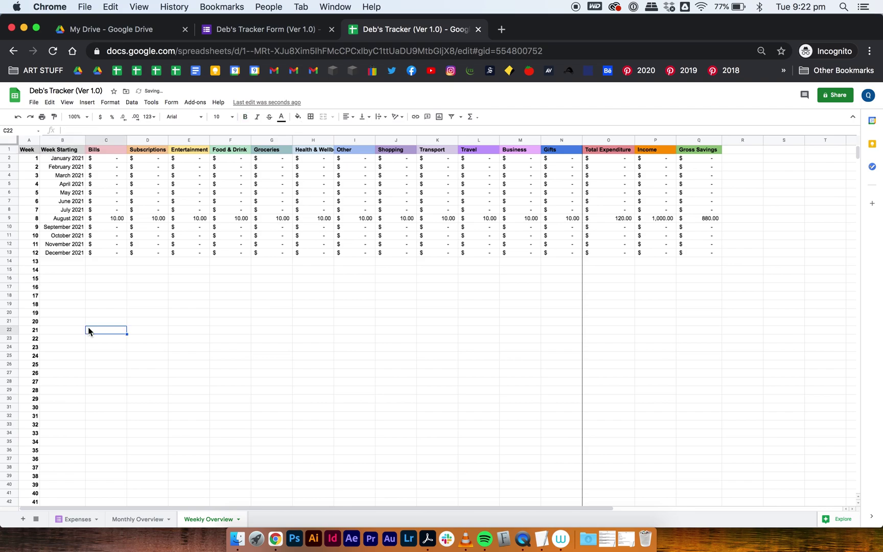
# Step: Format the dates in B2:B13 with the day, abbreviated month and year format, as in 5-Aug-1930
pyautogui.moveTo(74, 159); pyautogui.dragTo(81, 254)
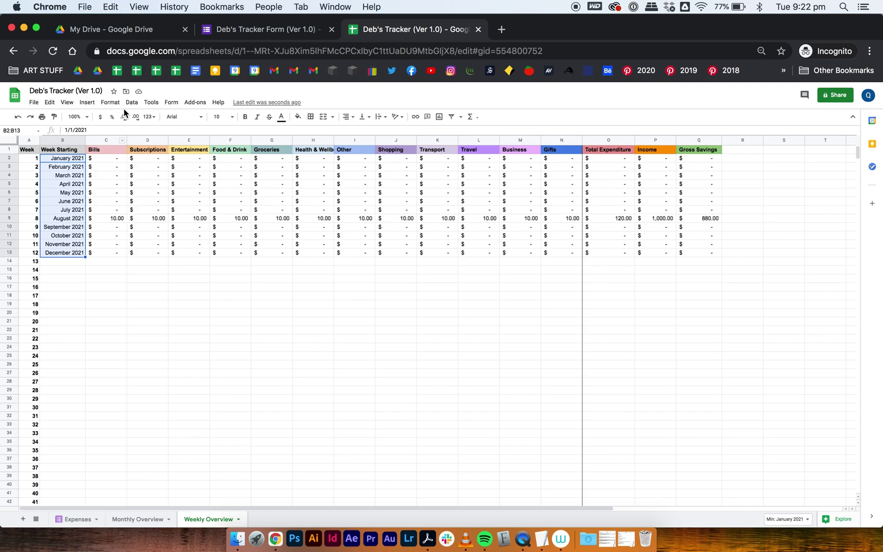
pyautogui.click(111, 102)
pyautogui.moveTo(125, 143)
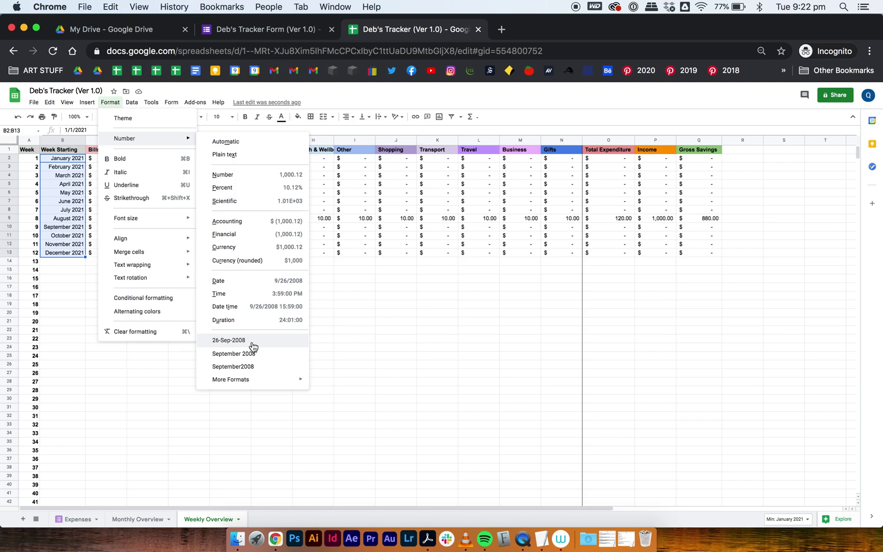
pyautogui.moveTo(267, 380)
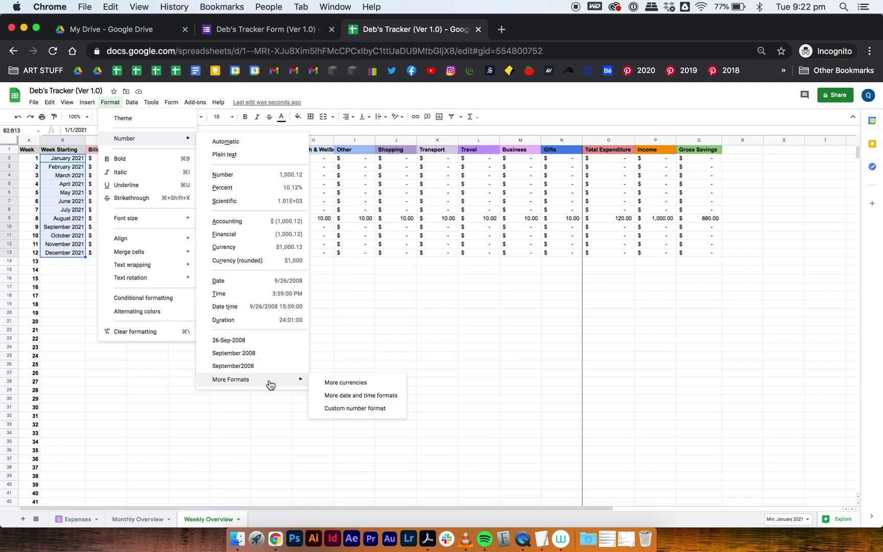
pyautogui.click(342, 396)
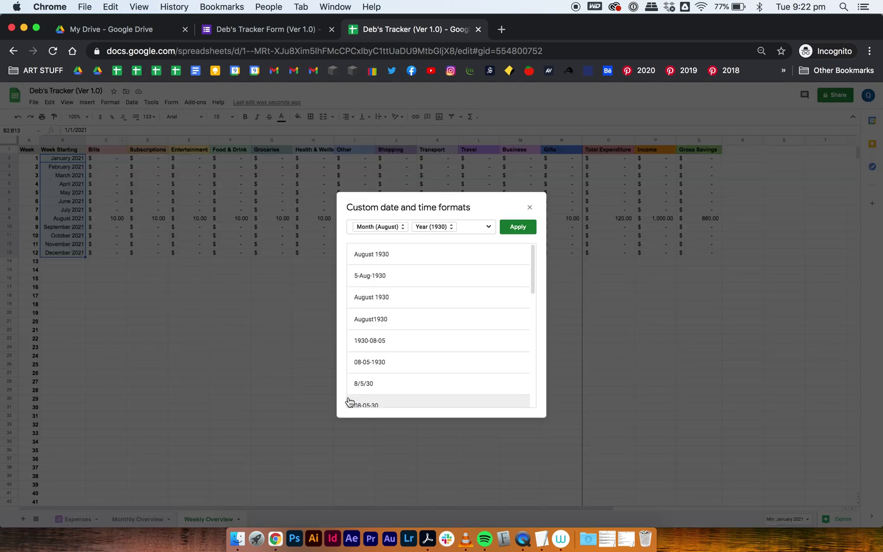
pyautogui.click(389, 283)
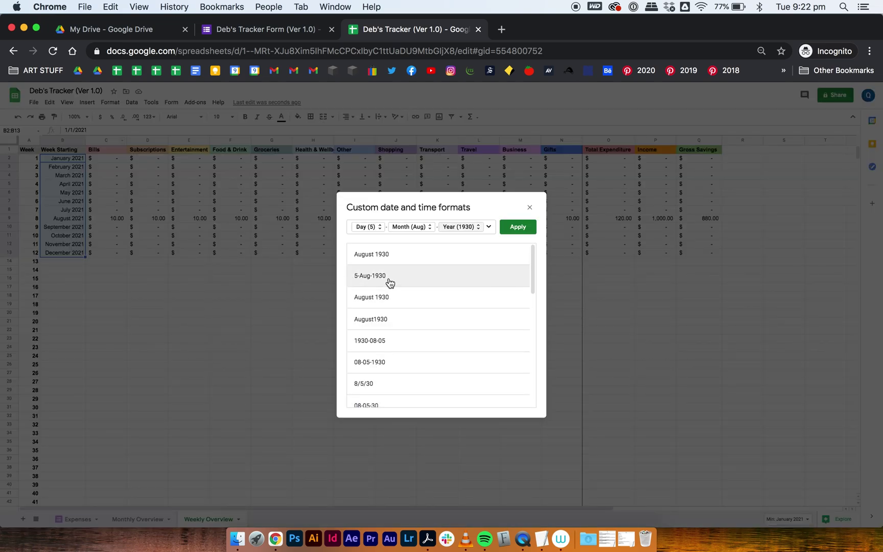
pyautogui.click(520, 227)
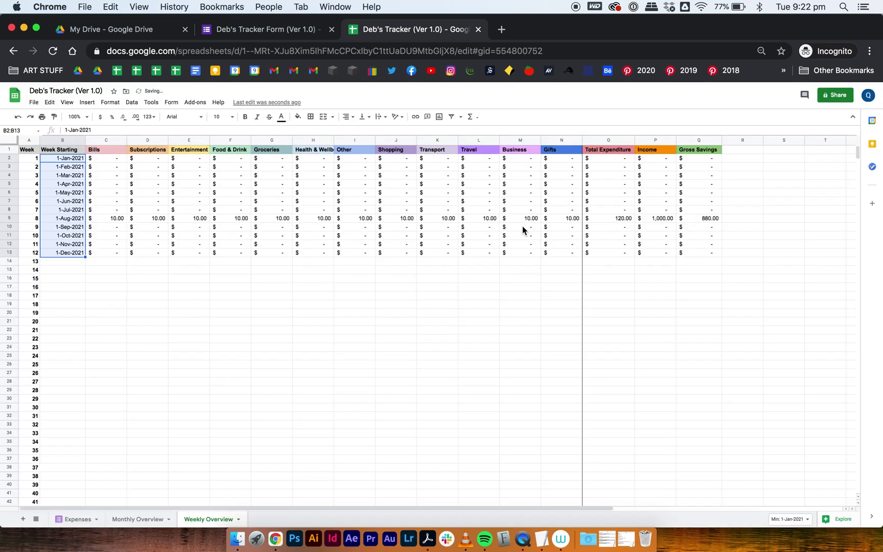
# Step: Enter 28-Dec-2020 in B2 and 4-Jan-2021 in B3, and extend the weekly date series down to B54
pyautogui.click(139, 277)
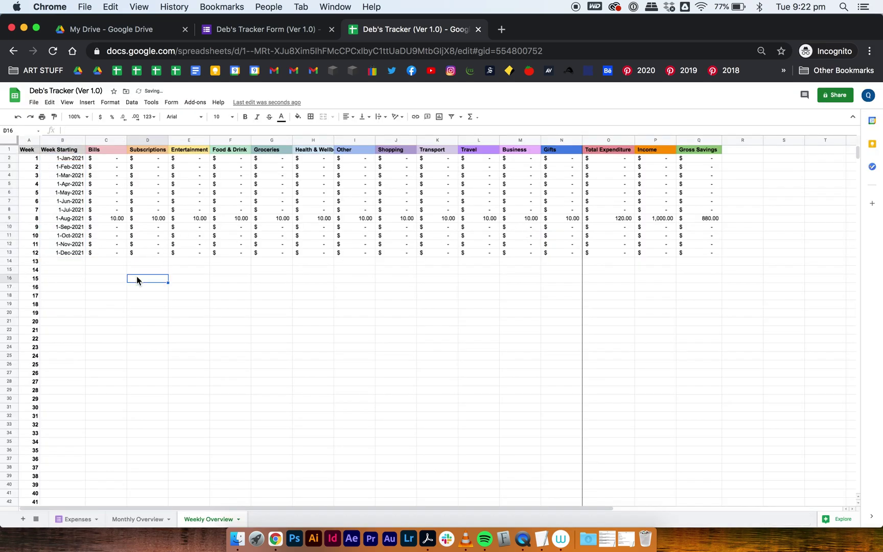
pyautogui.click(67, 159)
pyautogui.write('28-dec-2020')
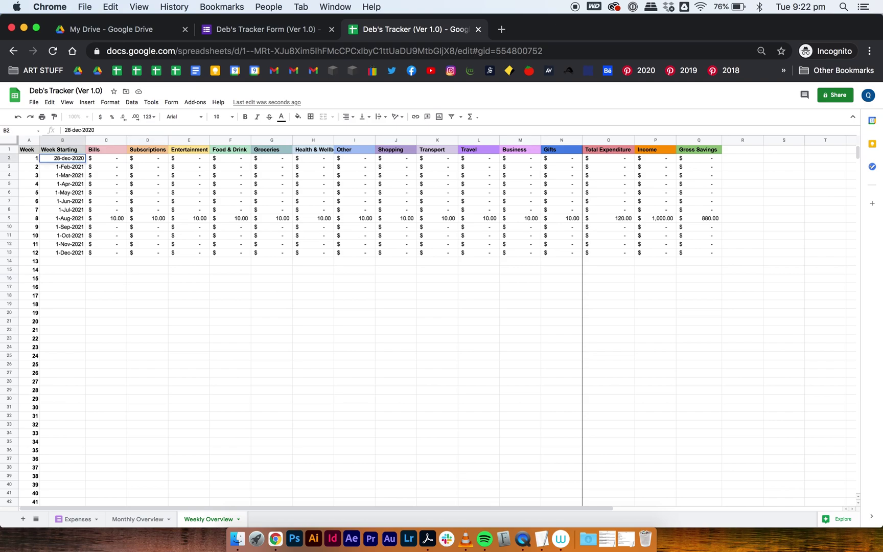
pyautogui.press('Return')
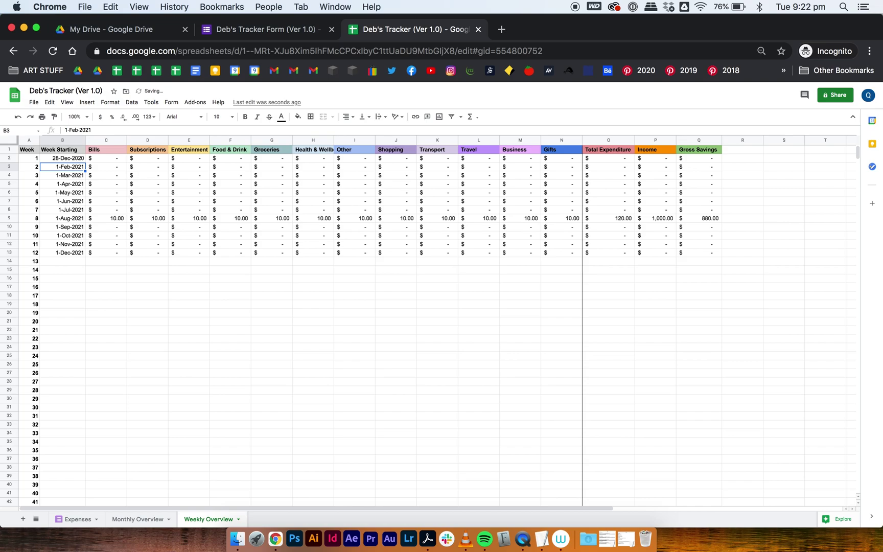
pyautogui.write('4-jan-')
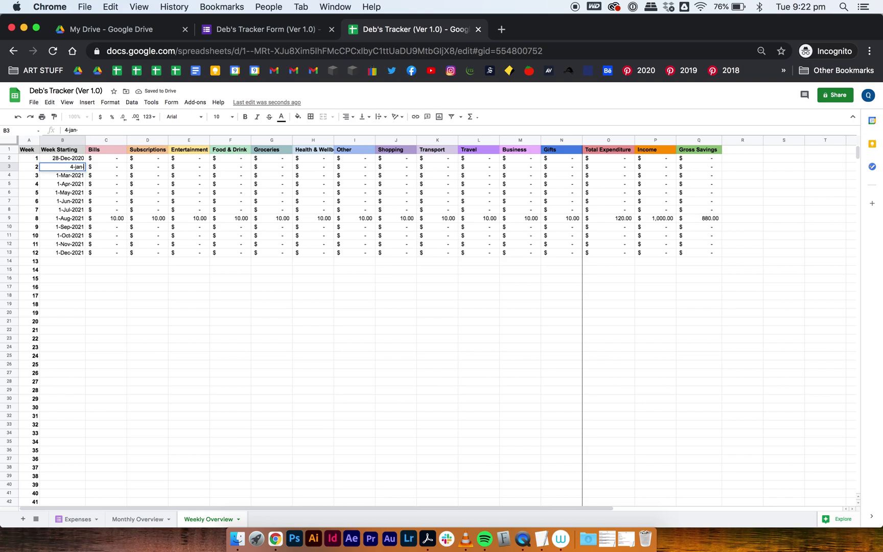
pyautogui.write('2021')
pyautogui.click(79, 271)
pyautogui.moveTo(81, 158); pyautogui.dragTo(69, 175)
pyautogui.scroll(5, 109, 232)
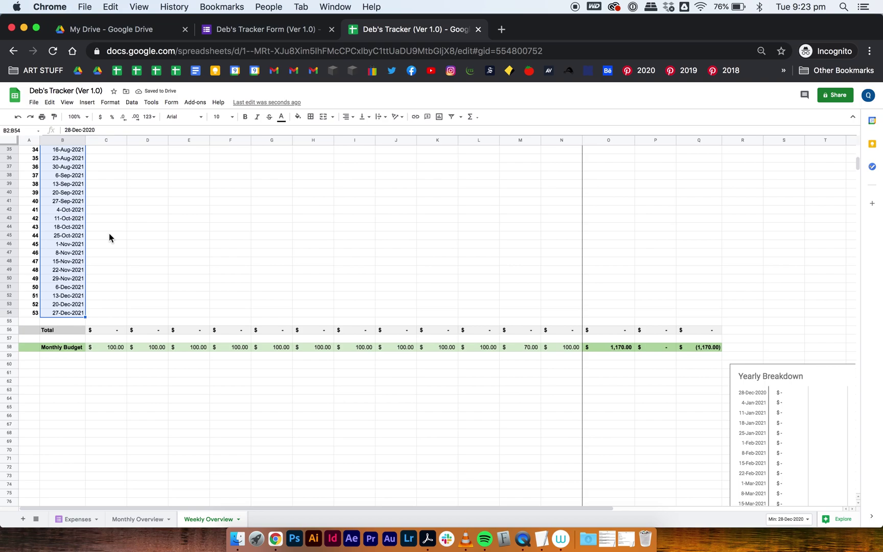
# Step: Change the budget row's label in B58 to "Weekly Budget"
pyautogui.click(69, 346)
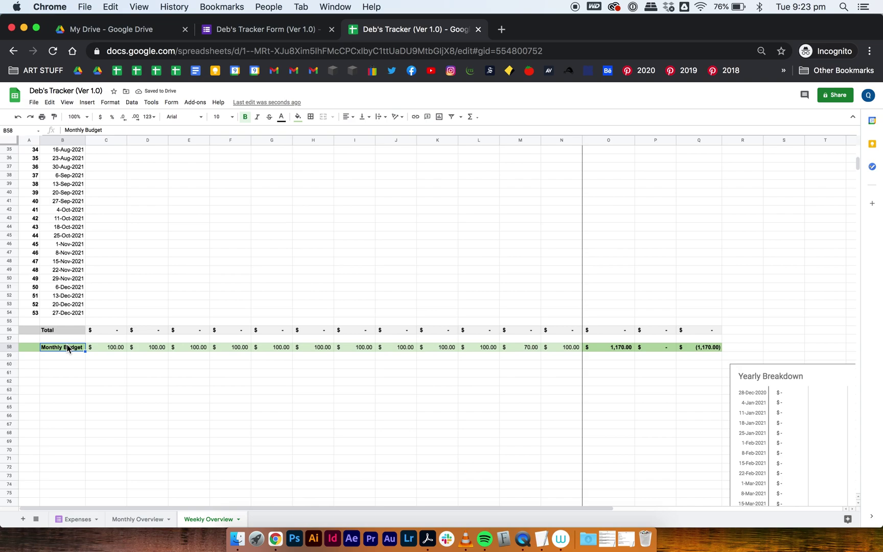
pyautogui.write('Weekly Budget')
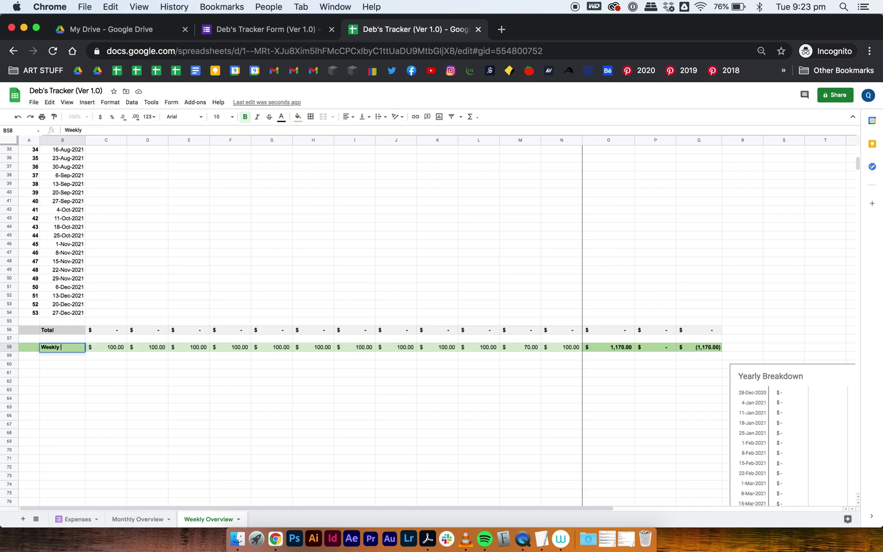
pyautogui.click(137, 417)
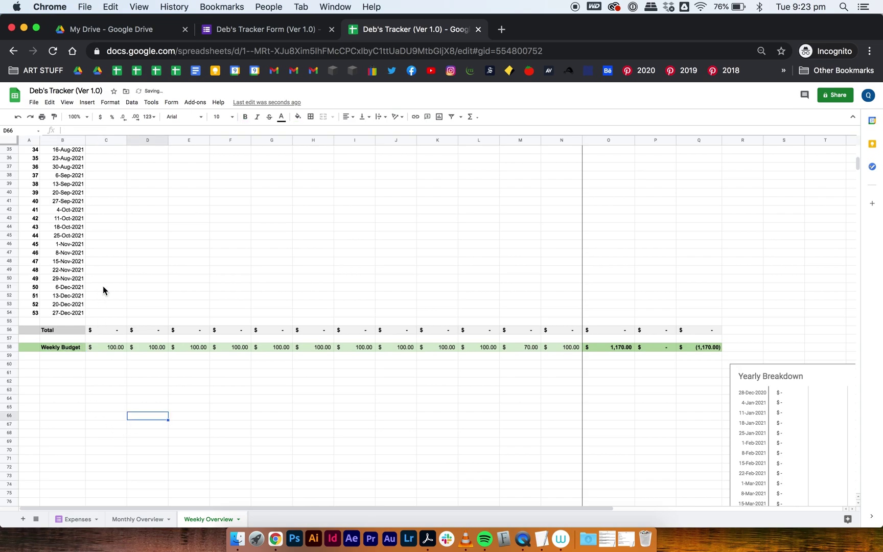
# Step: Inspect the Bills formula in C2, and copy the criterion "<="&($B2-WEEKDAY($B2,3)+6) from the TextEdit note
pyautogui.scroll(9, 103, 285)
pyautogui.scroll(3, 103, 289)
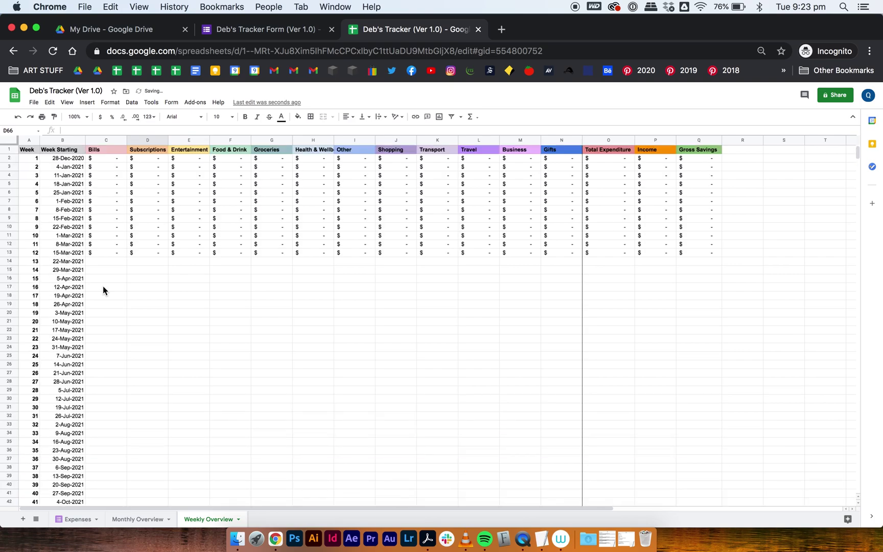
pyautogui.click(114, 157)
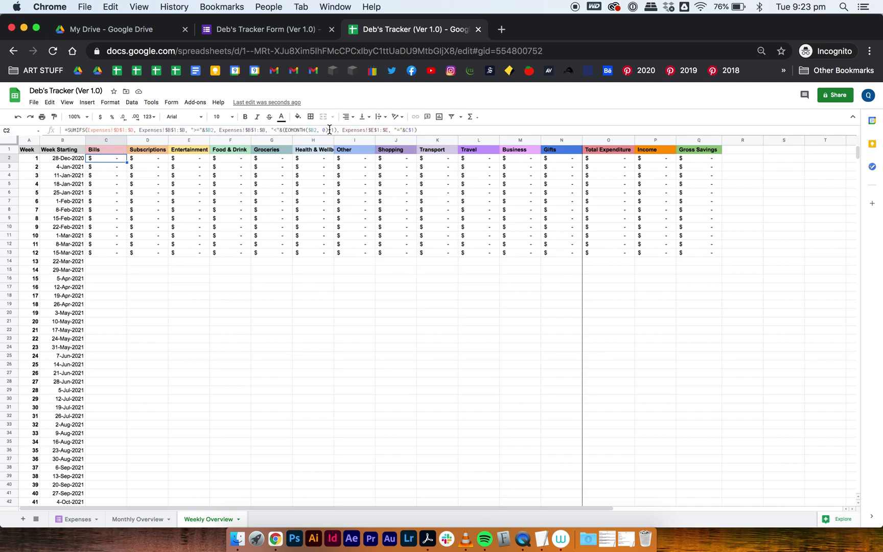
pyautogui.click(626, 539)
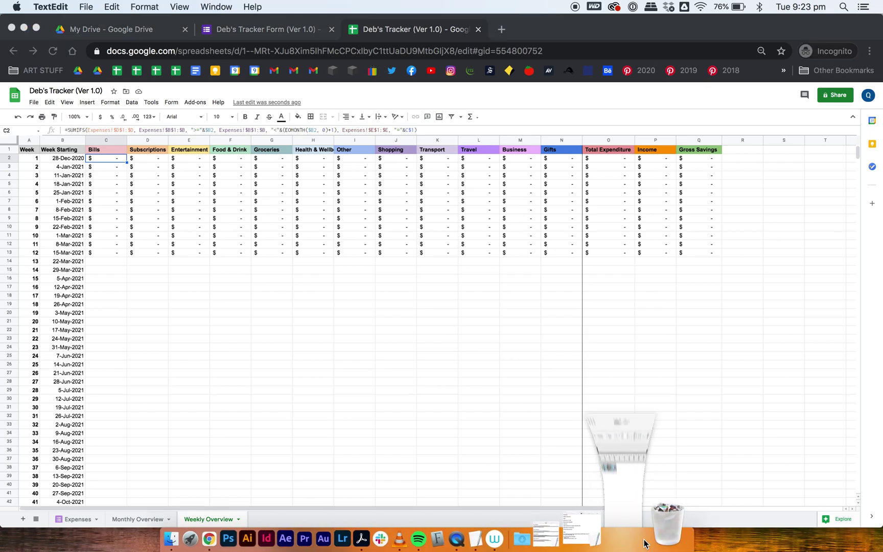
pyautogui.click(558, 149)
pyautogui.moveTo(559, 149); pyautogui.dragTo(378, 150)
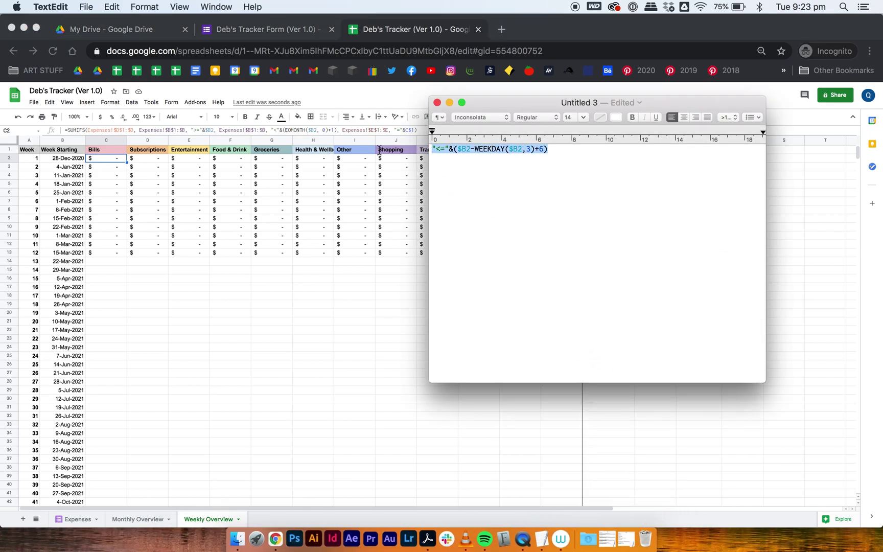
pyautogui.rightClick(518, 149)
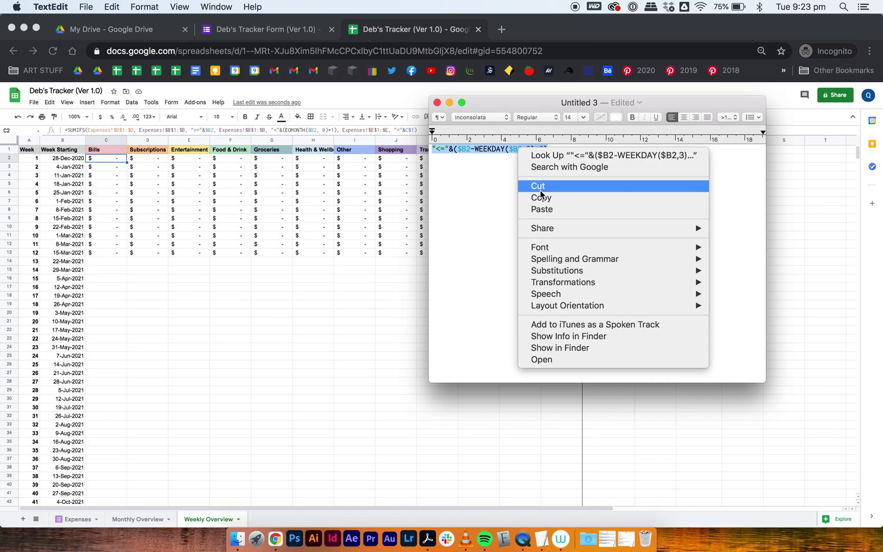
pyautogui.click(545, 201)
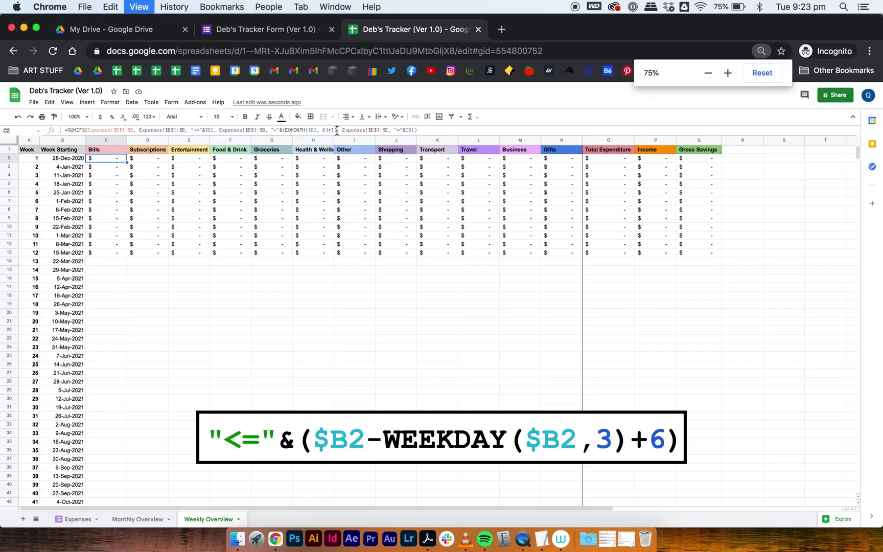
# Step: Replace the EOMONTH criterion in C2's SUMIFS formula with the copied "<="&($B2-WEEKDAY($B2,3)+6)
pyautogui.press('super+equal')
pyautogui.press('super+equal')
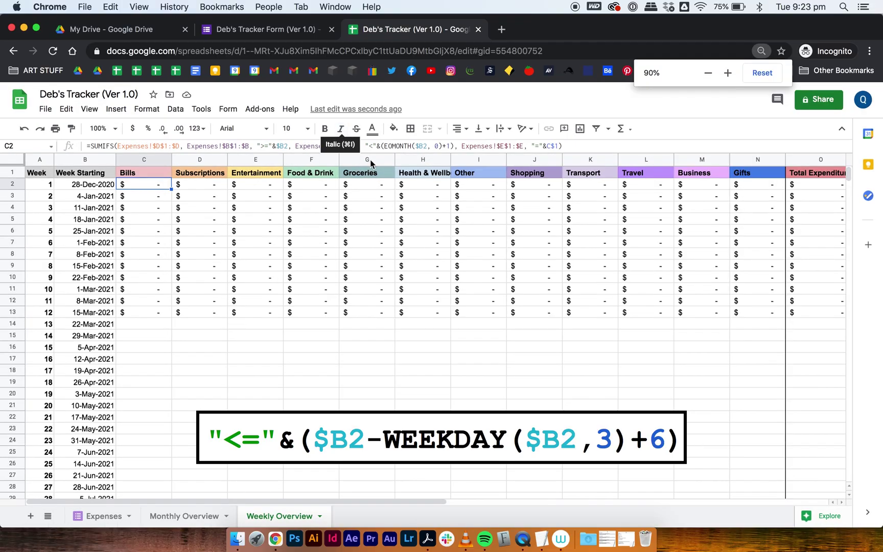
pyautogui.moveTo(456, 146); pyautogui.dragTo(365, 146)
pyautogui.press('super+v')
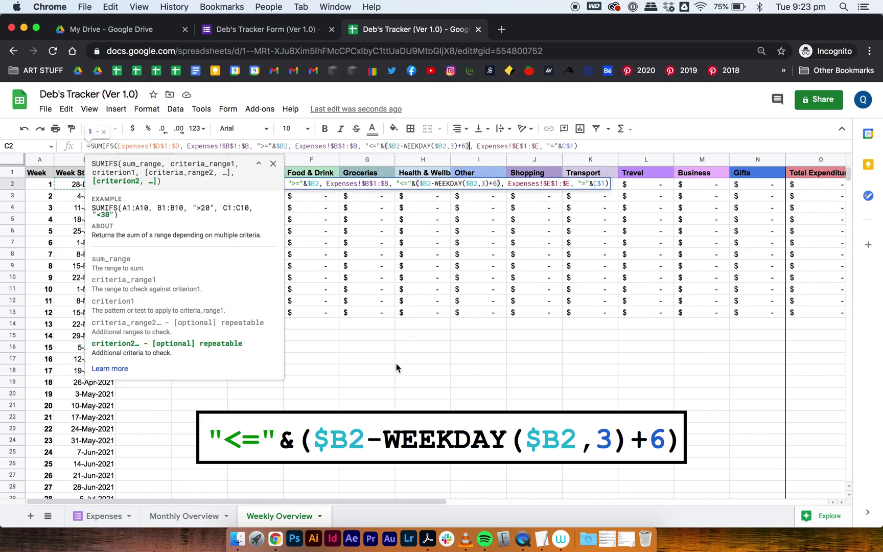
pyautogui.press('Return')
# Step: Fill the Bills formula from C2 down to row 54 and across all expense categories to column N
pyautogui.press('super+minus')
pyautogui.press('super+minus')
pyautogui.press('super+minus')
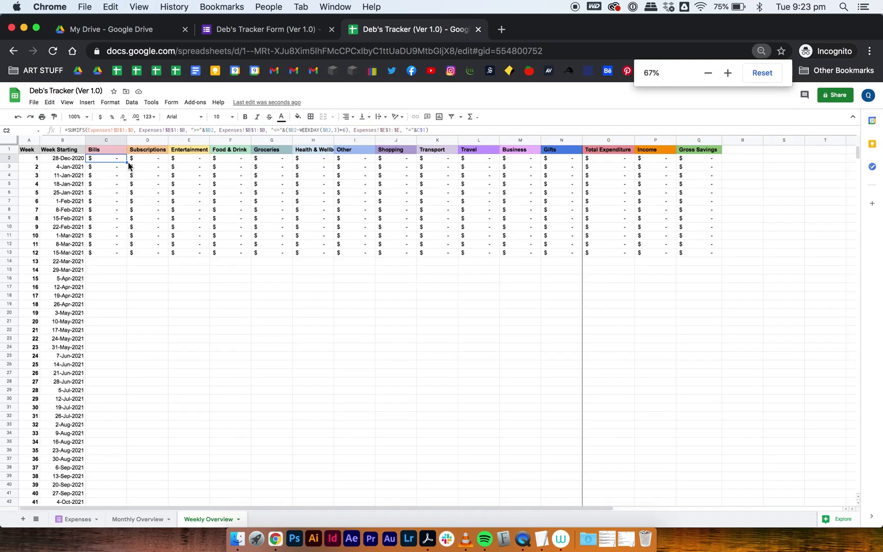
pyautogui.moveTo(126, 161); pyautogui.dragTo(121, 495)
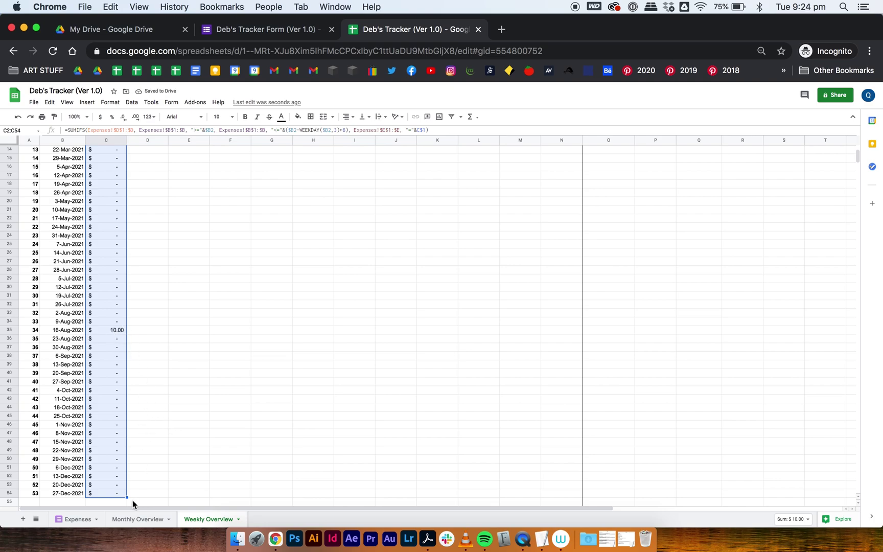
pyautogui.moveTo(127, 497); pyautogui.dragTo(549, 492)
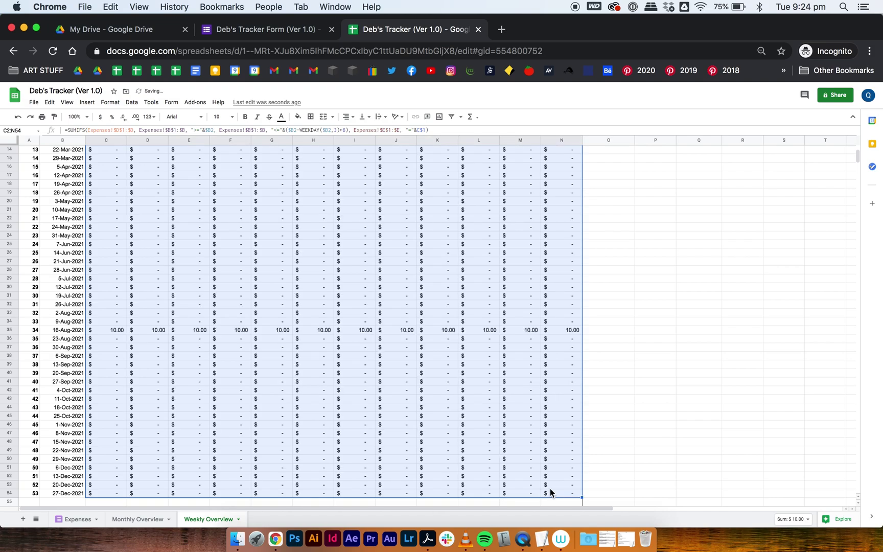
# Step: Extend the Total Expenditure formulas from O2:O13 down to O54
pyautogui.scroll(3, 556, 420)
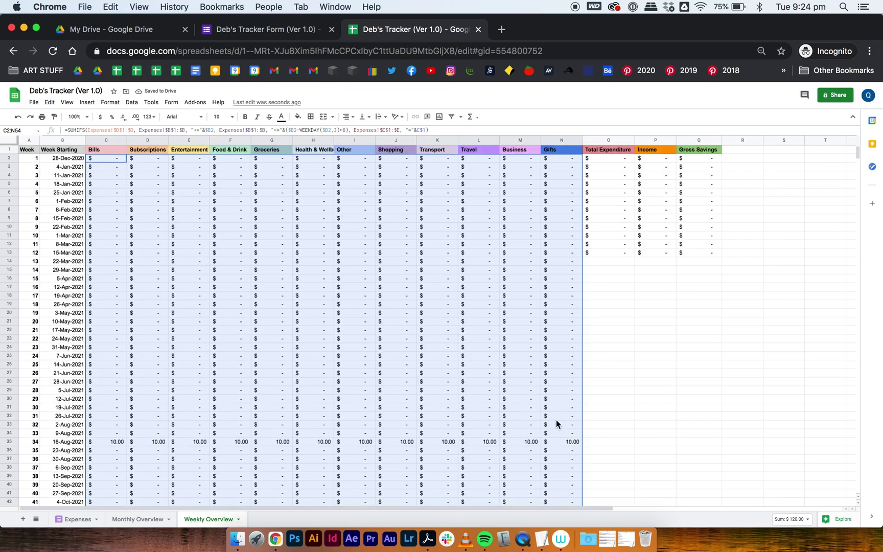
pyautogui.click(612, 321)
pyautogui.click(615, 160)
pyautogui.keyDown('shift'); pyautogui.click(625, 253); pyautogui.keyUp('shift')
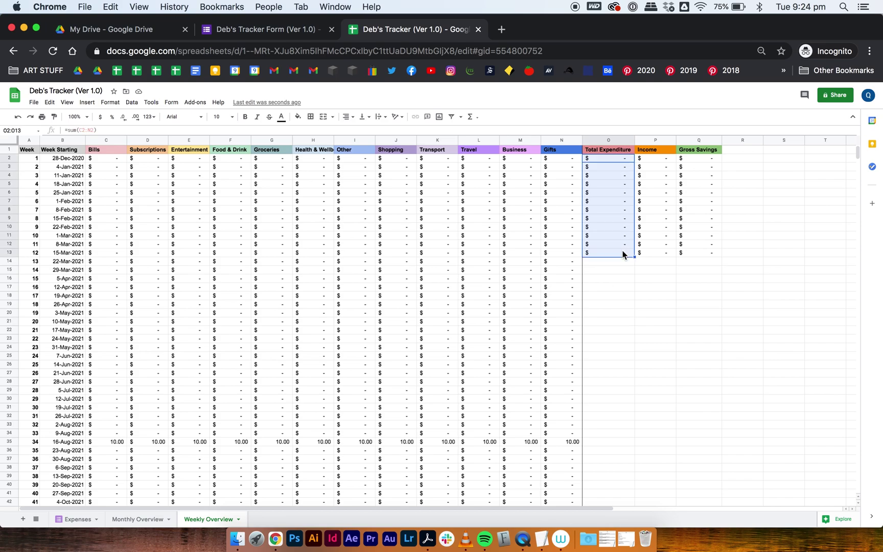
pyautogui.moveTo(633, 256); pyautogui.dragTo(627, 453)
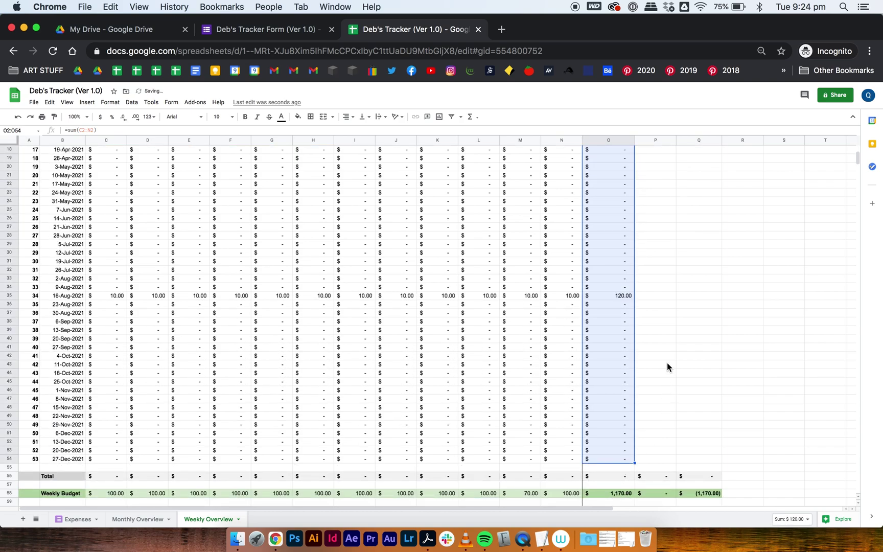
# Step: Replace the EOMONTH criterion in the Income formula in P2 with "<="&($B2-WEEKDAY($B2,3)+6)
pyautogui.scroll(5, 667, 362)
pyautogui.click(653, 158)
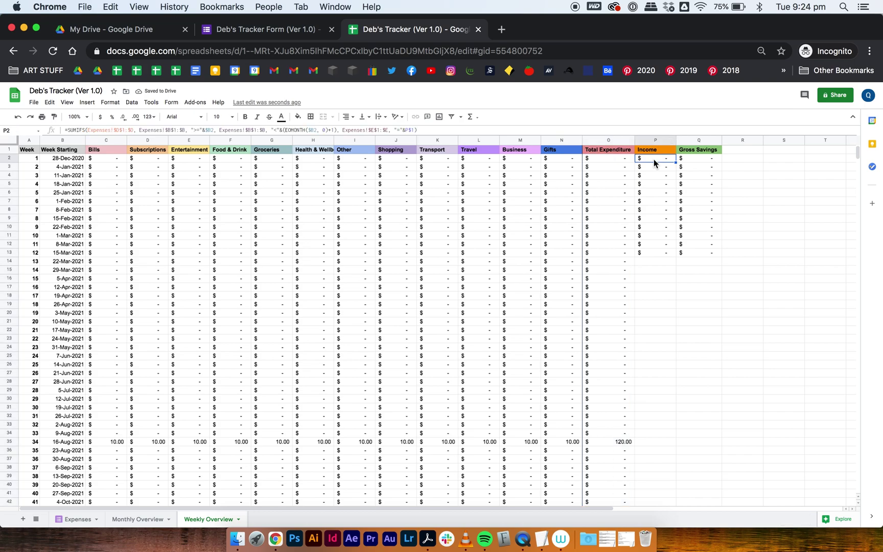
pyautogui.press('super+minus')
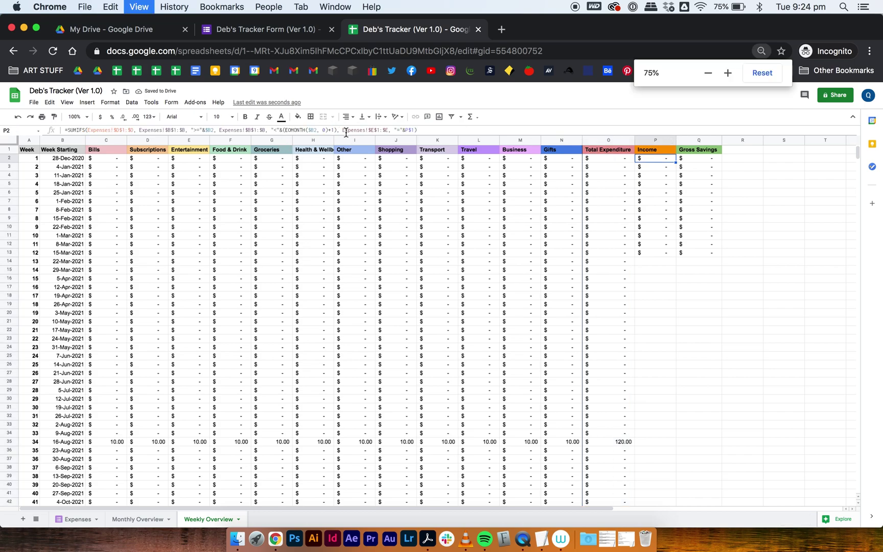
pyautogui.press('super+equal')
pyautogui.press('super+equal')
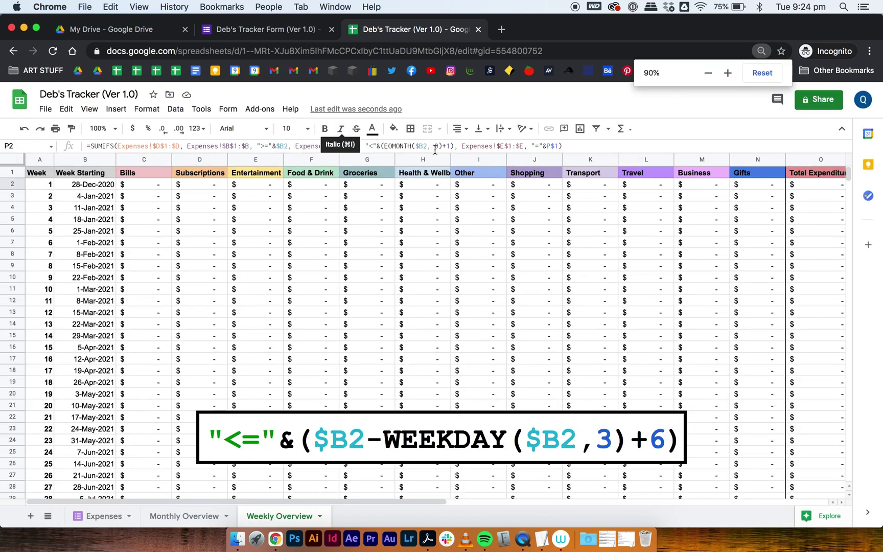
pyautogui.moveTo(453, 145); pyautogui.dragTo(364, 145)
pyautogui.press('super+v')
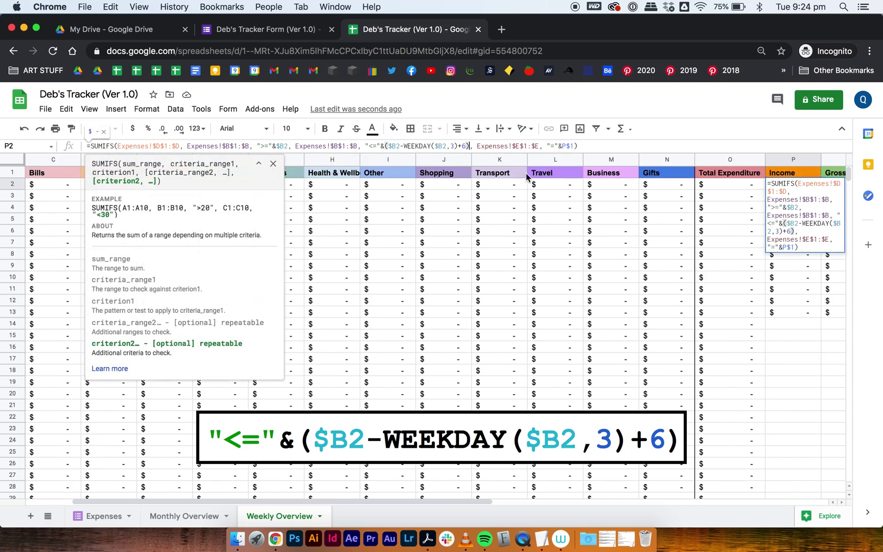
# Step: Commit the Income formula in P2 and fill it down to P54
pyautogui.press('super+minus')
pyautogui.press('super+minus')
pyautogui.click(682, 169)
pyautogui.moveTo(685, 170); pyautogui.dragTo(675, 437)
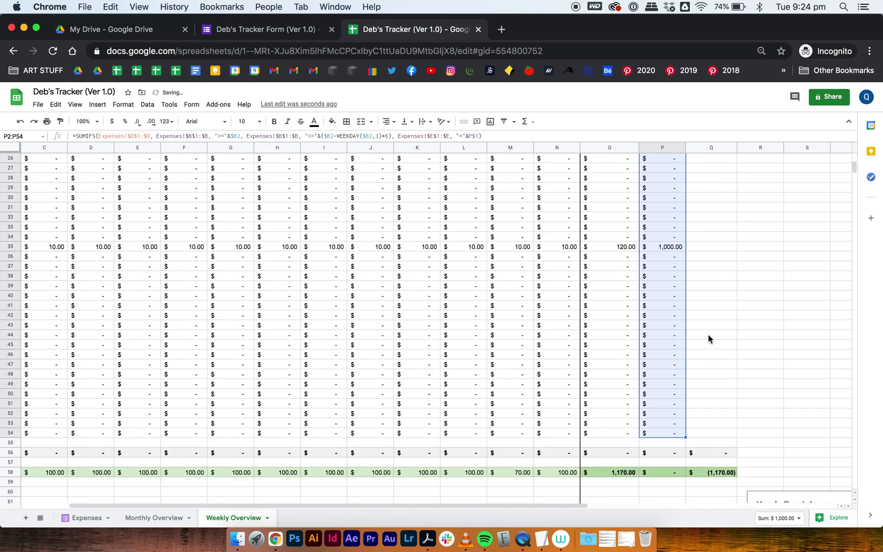
# Step: Extend the Gross Savings formulas from Q2:Q13 down to Q54
pyautogui.scroll(5, 708, 338)
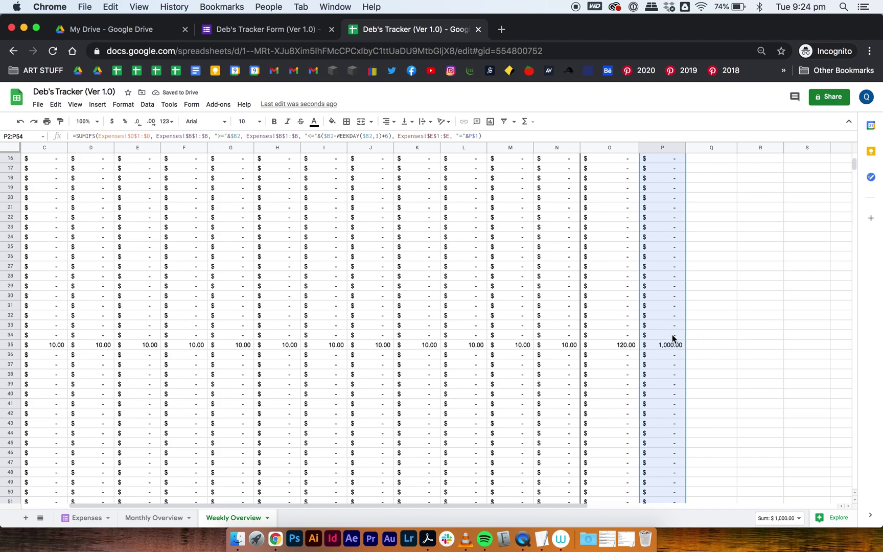
pyautogui.scroll(7, 670, 339)
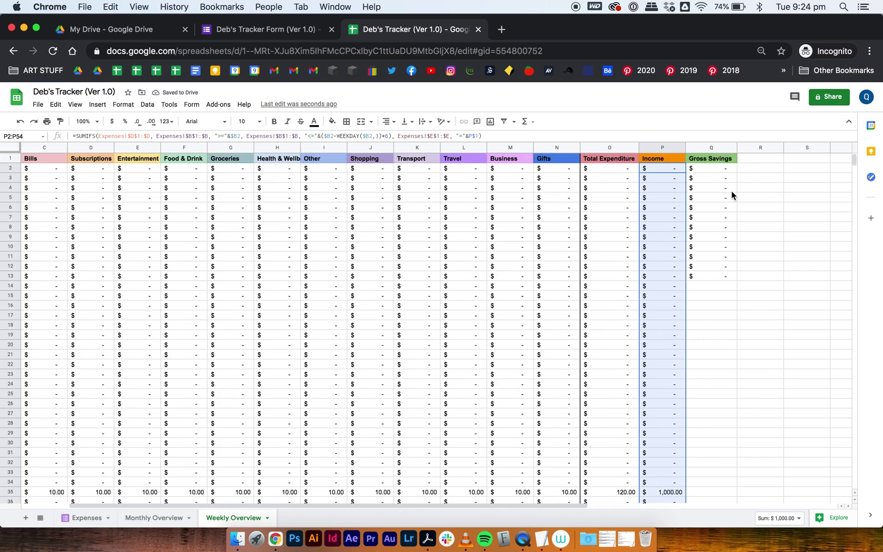
pyautogui.click(717, 170)
pyautogui.keyDown('shift'); pyautogui.click(731, 277); pyautogui.keyUp('shift')
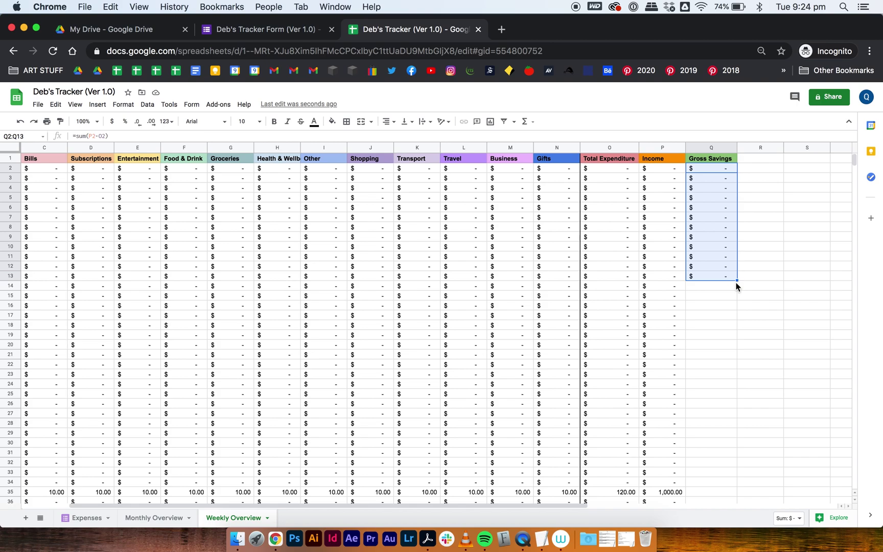
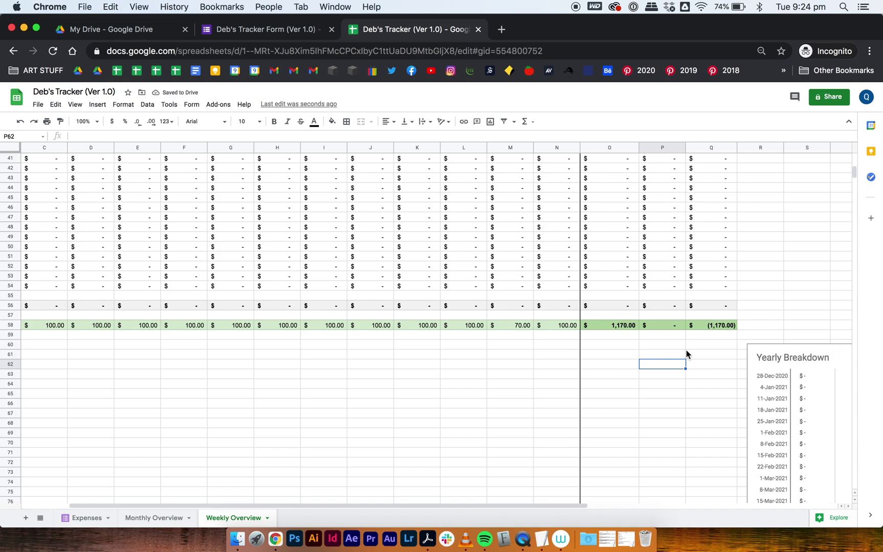
# Step: Move the Yearly Breakdown chart to the sheet's left edge, just below the Weekly Budget row
pyautogui.click(513, 363)
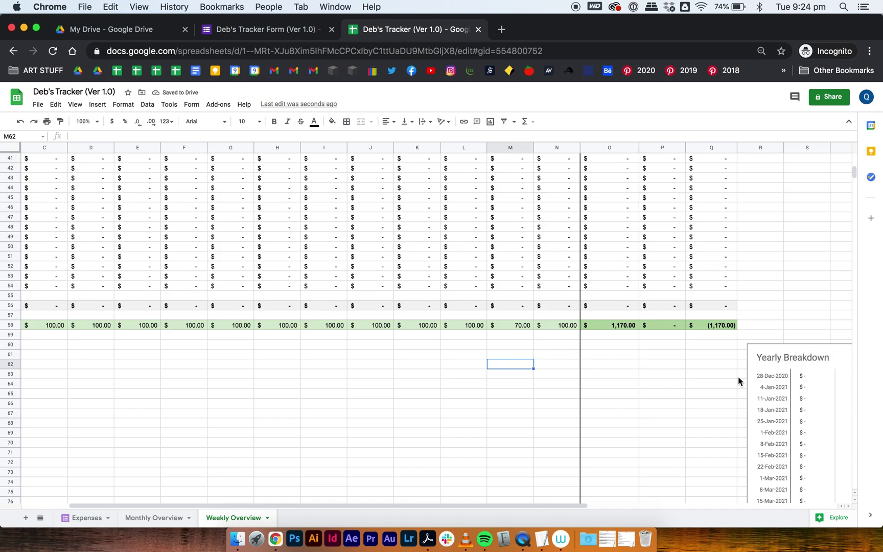
pyautogui.scroll(-1, 721, 381)
pyautogui.hscroll(-1, 722, 381)
pyautogui.click(830, 328)
pyautogui.moveTo(830, 325); pyautogui.dragTo(132, 325)
# Step: Enlarge the Yearly Breakdown chart to span columns A to N and stretch it downward past row 101
pyautogui.scroll(-3, 372, 443)
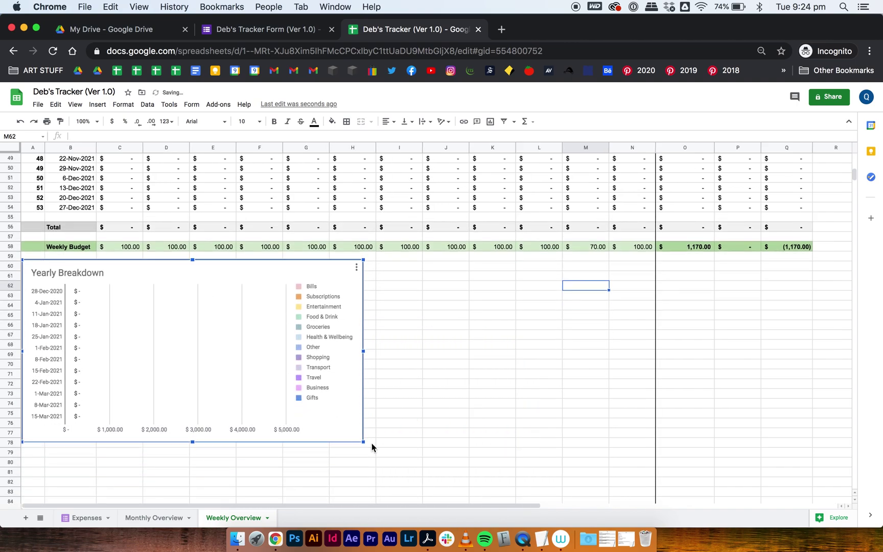
pyautogui.moveTo(363, 441); pyautogui.dragTo(644, 506)
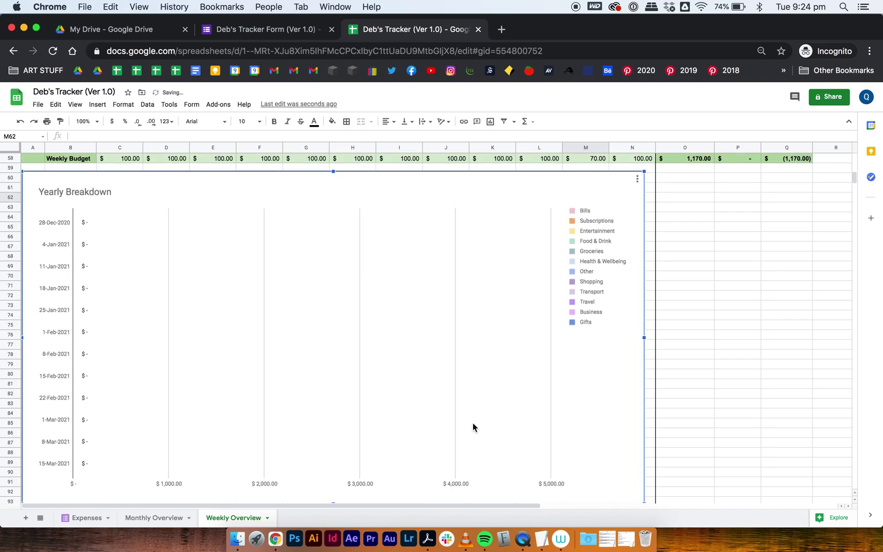
pyautogui.scroll(-5, 460, 416)
pyautogui.moveTo(336, 420); pyautogui.dragTo(332, 549)
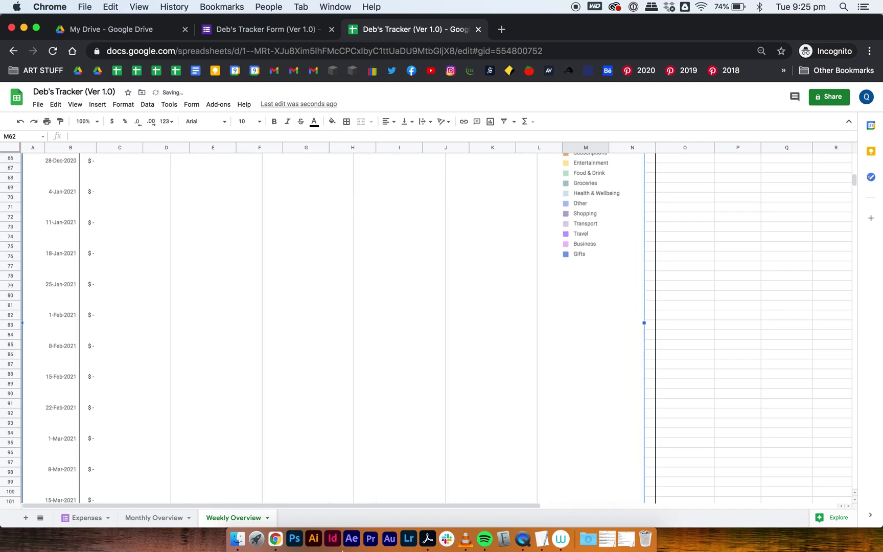
# Step: Change the chart's title text to Weekly Breakdown
pyautogui.scroll(5, 305, 321)
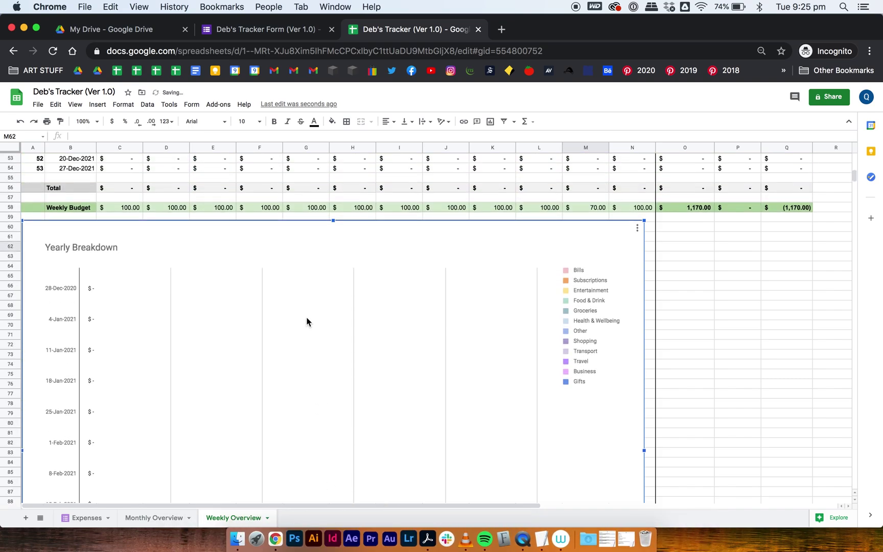
pyautogui.click(72, 255)
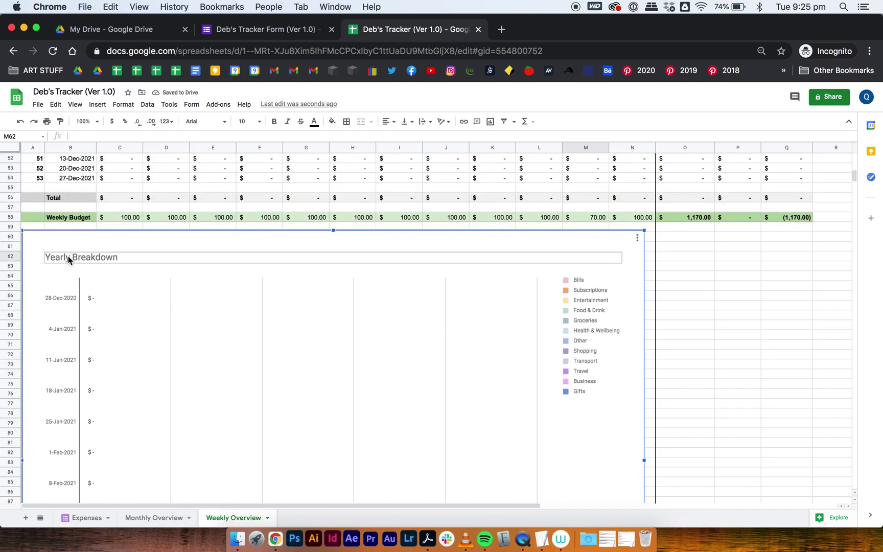
pyautogui.doubleClick(86, 253)
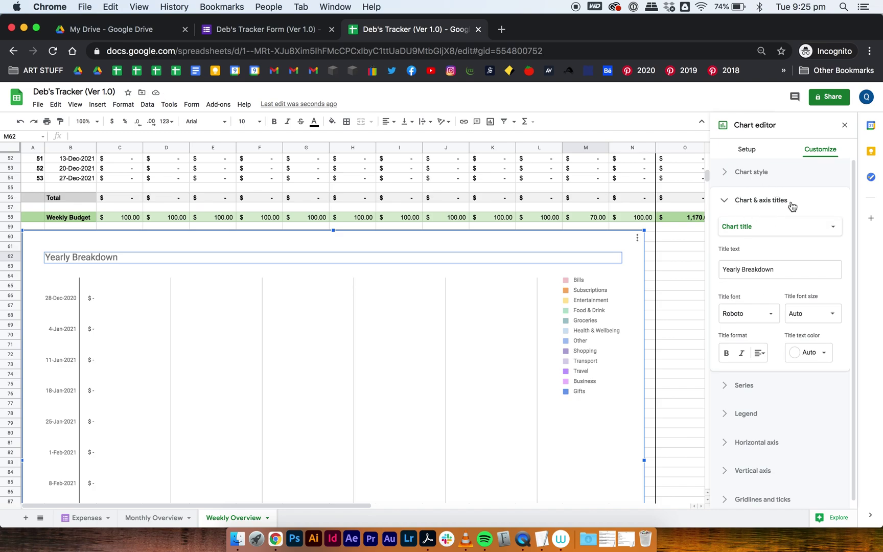
pyautogui.doubleClick(738, 268)
pyautogui.write('Weekly')
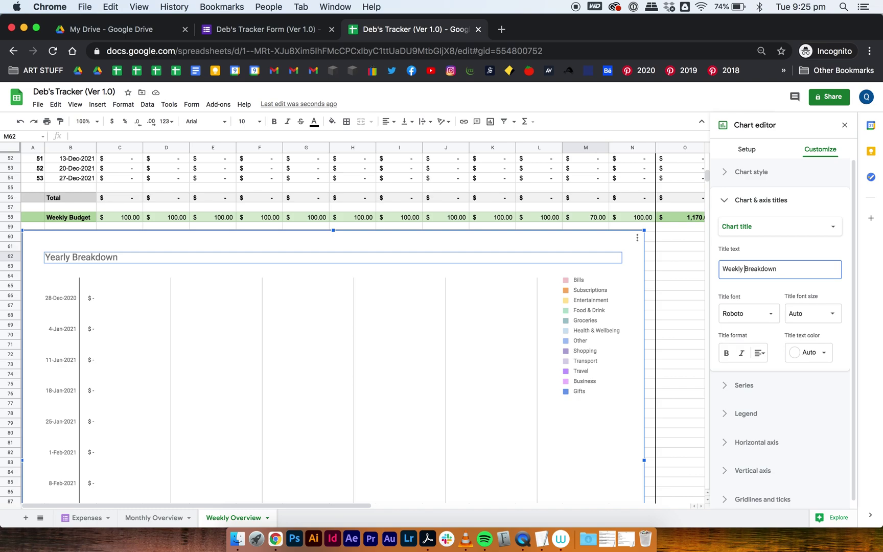
pyautogui.click(732, 287)
# Step: Set the Weekly Breakdown chart's data range to B1:N54 so it covers every week
pyautogui.scroll(-5, 513, 345)
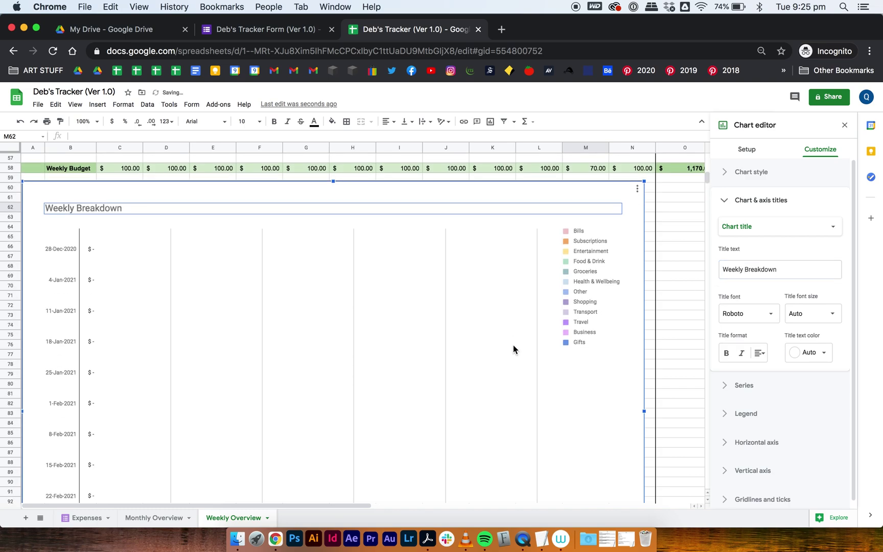
pyautogui.click(739, 264)
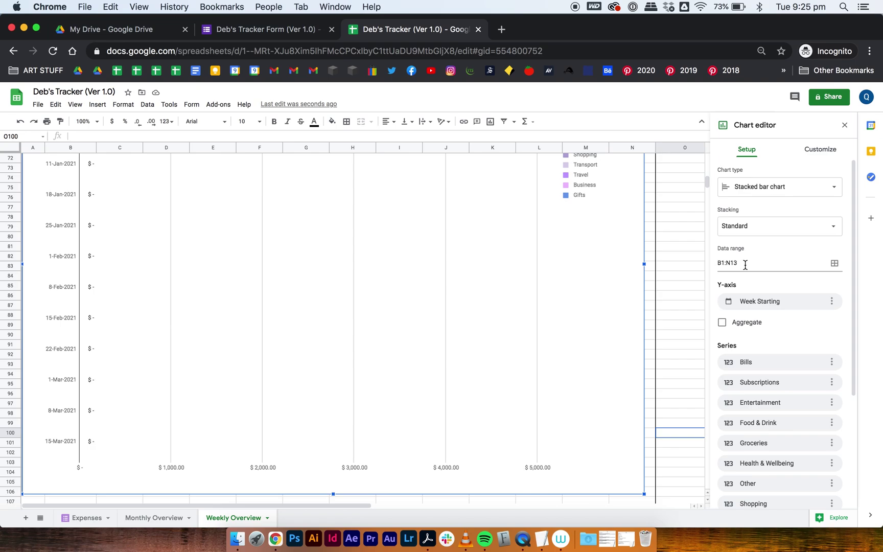
pyautogui.scroll(10, 552, 284)
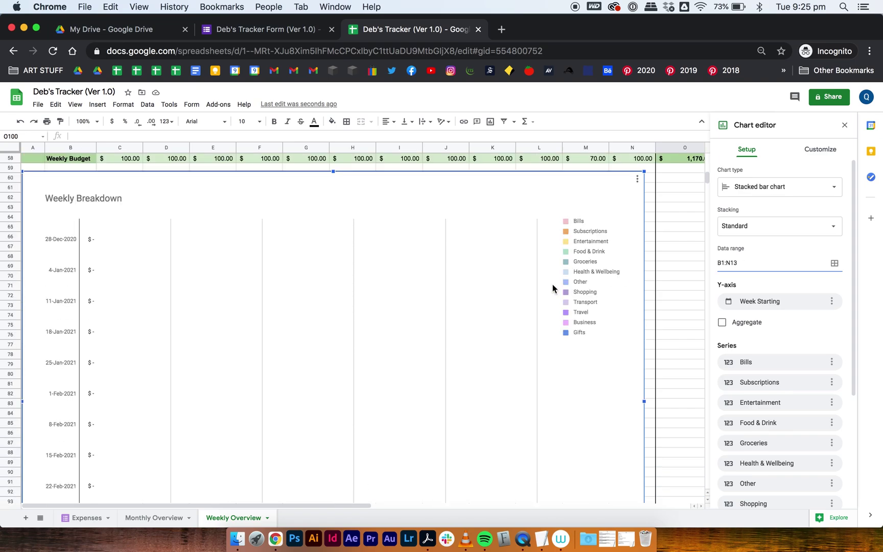
pyautogui.moveTo(736, 262); pyautogui.dragTo(699, 265)
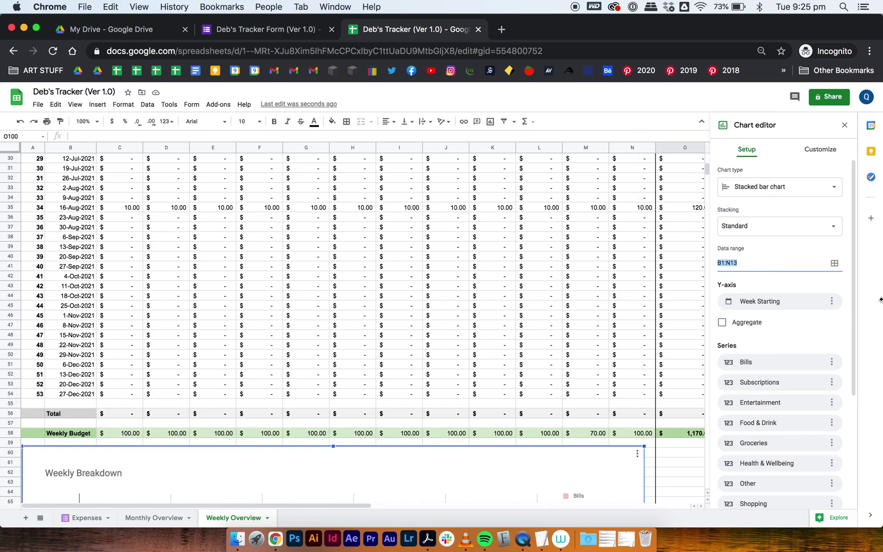
pyautogui.click(750, 259)
pyautogui.click(786, 279)
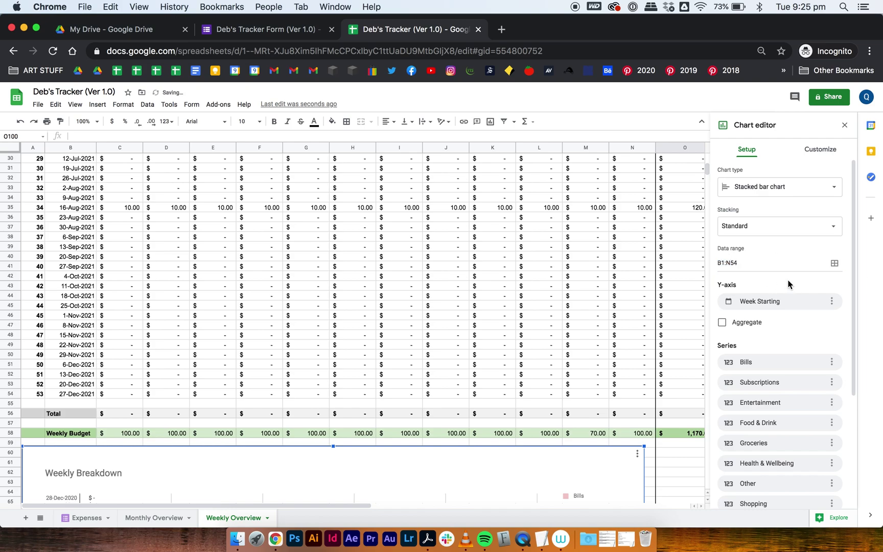
# Step: Clear the maximum bound of the Weekly Breakdown chart's horizontal axis and close the chart settings
pyautogui.scroll(-5, 487, 455)
pyautogui.scroll(-4, 487, 455)
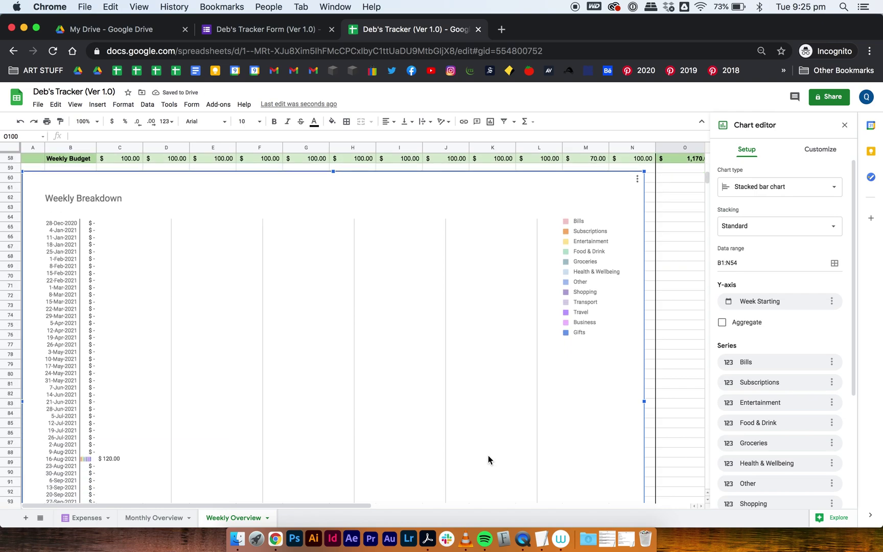
pyautogui.scroll(-2, 488, 456)
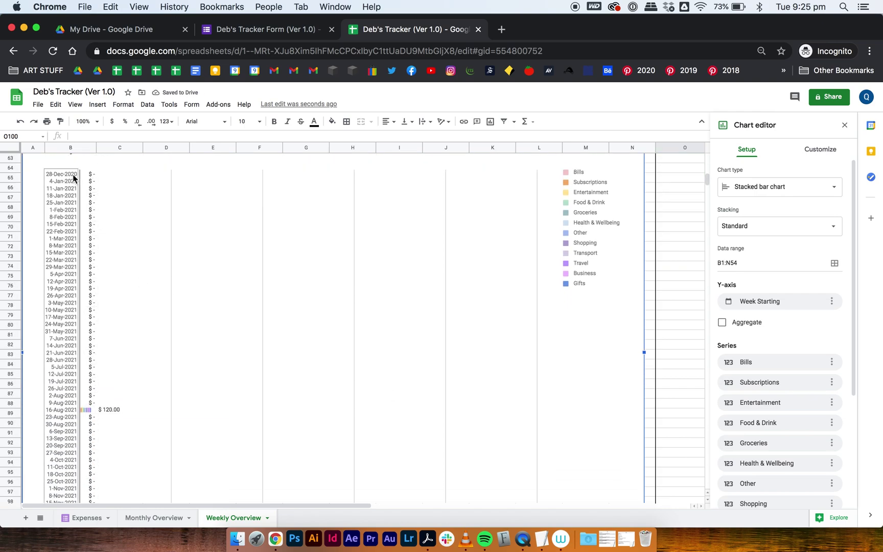
pyautogui.scroll(-2, 66, 387)
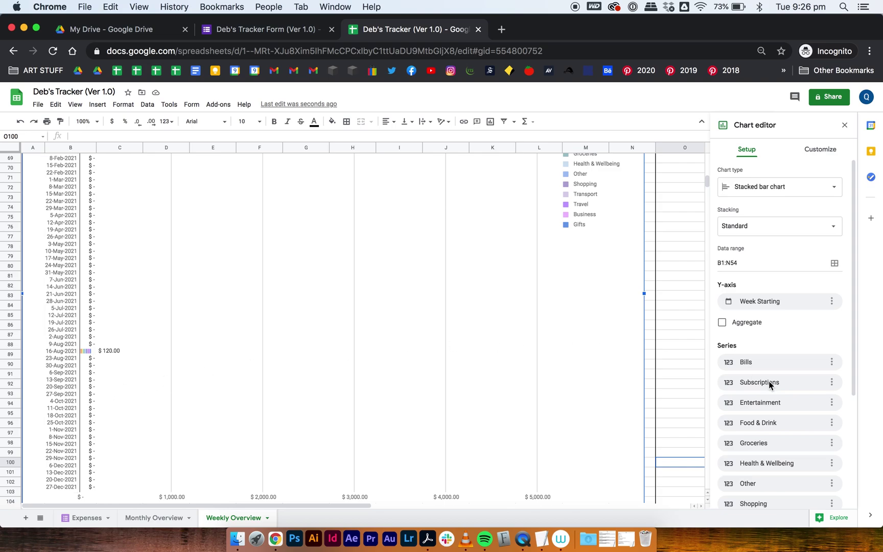
pyautogui.scroll(-3, 769, 386)
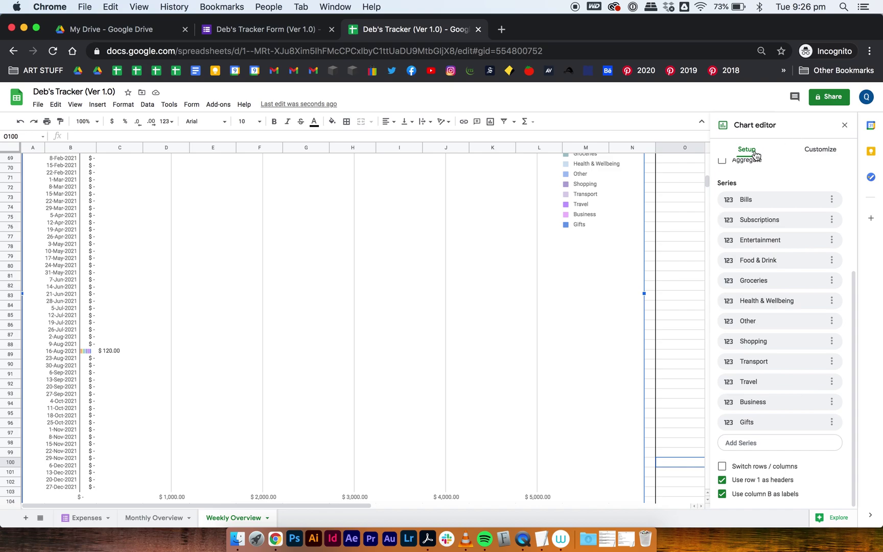
pyautogui.scroll(3, 772, 195)
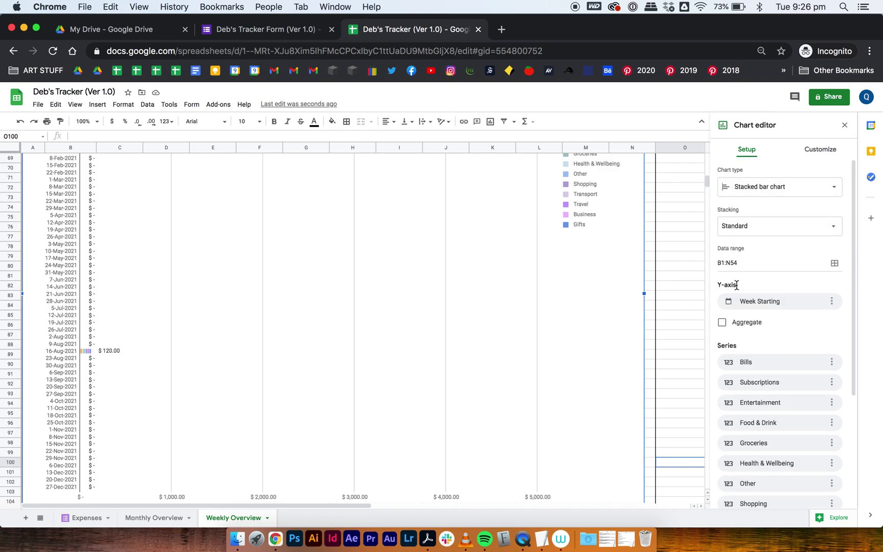
pyautogui.click(544, 499)
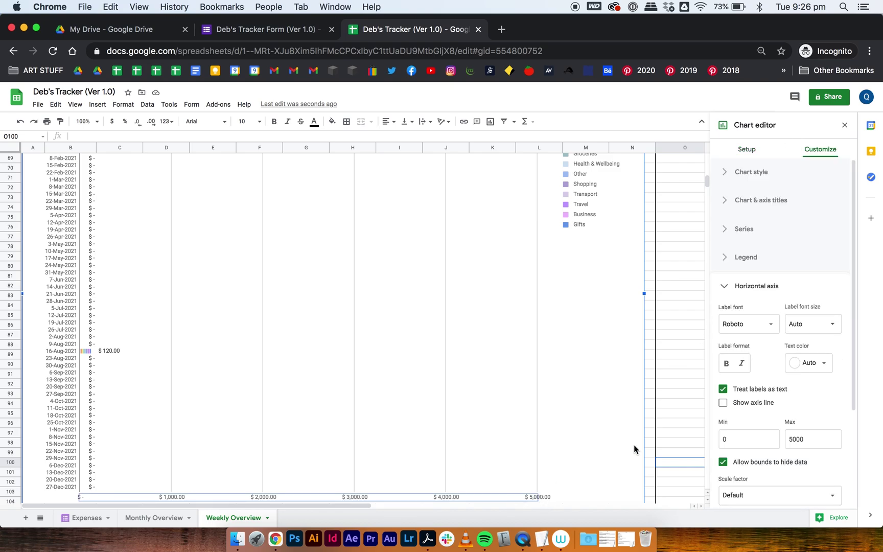
pyautogui.click(794, 440)
pyautogui.doubleClick(812, 439)
pyautogui.press('BackSpace')
pyautogui.click(676, 404)
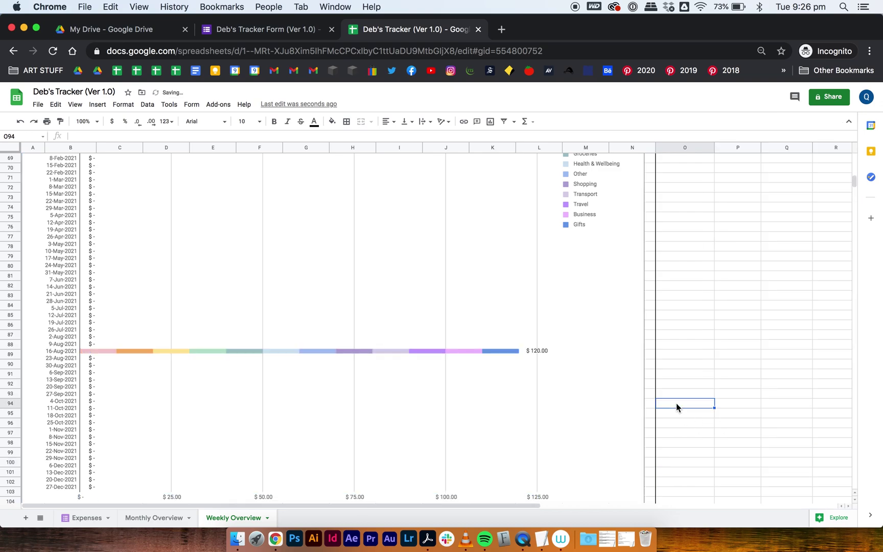
# Step: Stretch the Weekly Breakdown chart downward to about row 136 to space out the weekly bars
pyautogui.scroll(-5, 437, 353)
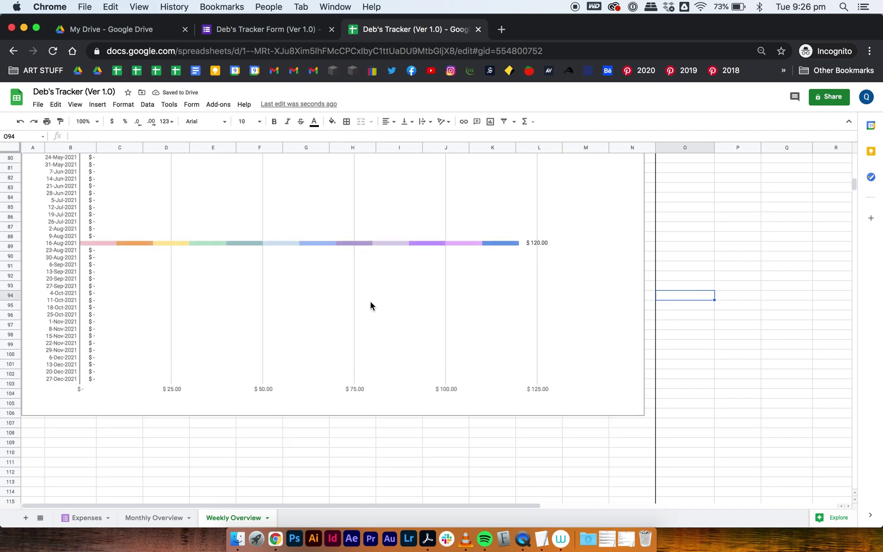
pyautogui.click(370, 306)
pyautogui.moveTo(334, 415); pyautogui.dragTo(331, 550)
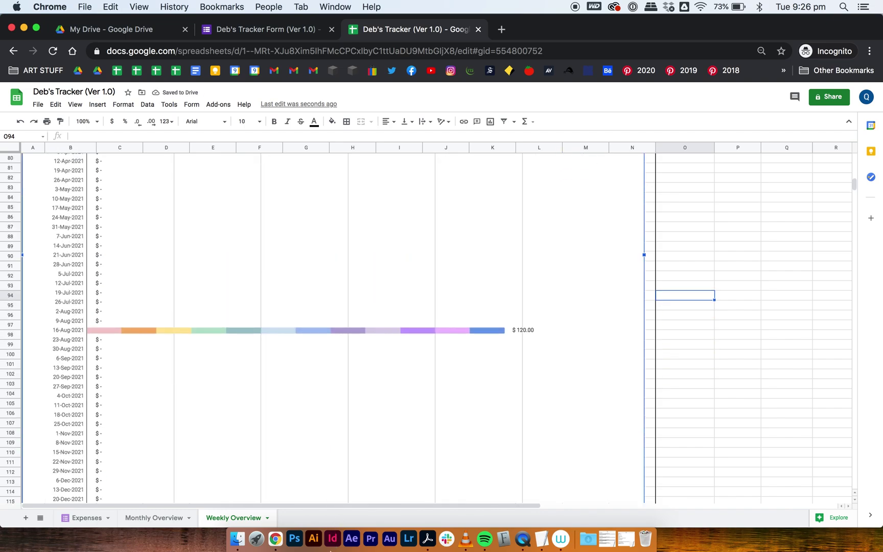
pyautogui.scroll(-10, 350, 394)
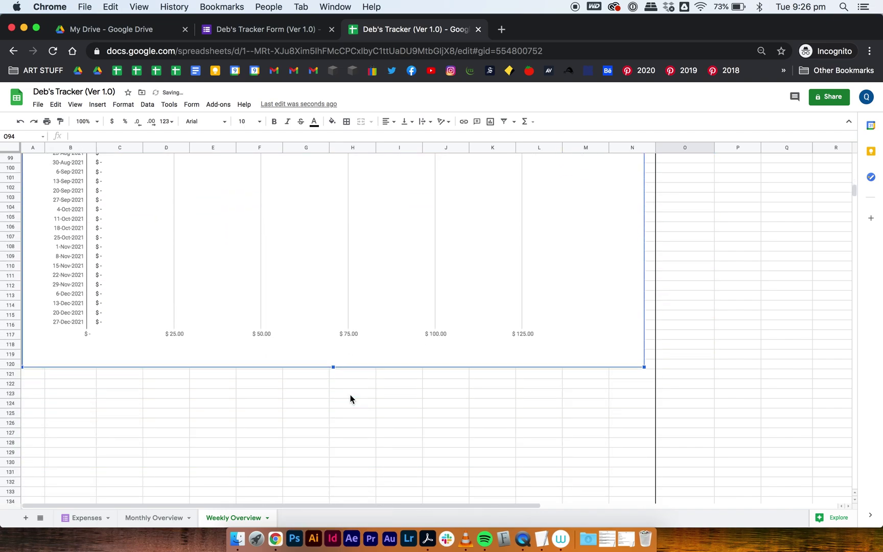
pyautogui.moveTo(334, 337); pyautogui.dragTo(331, 488)
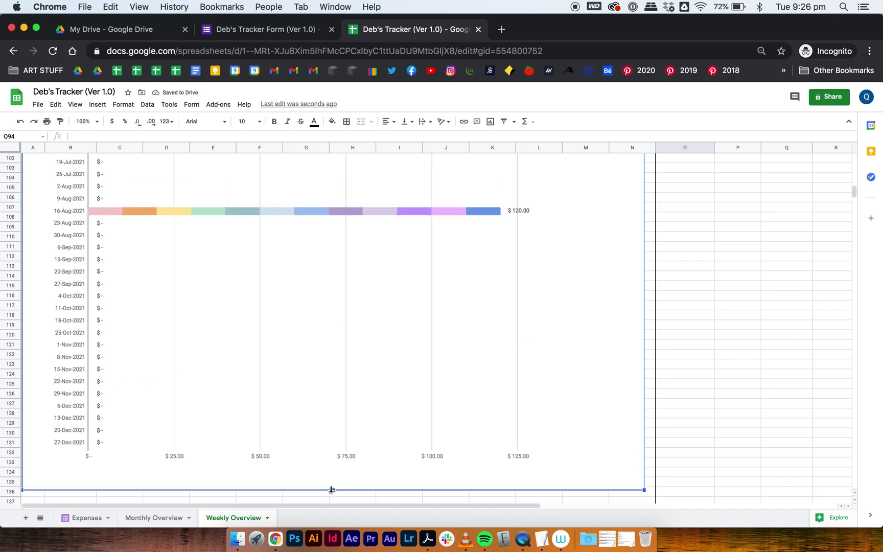
# Step: Switch to the tracker's Expense form and open its preview for filling in a response
pyautogui.scroll(20, 557, 329)
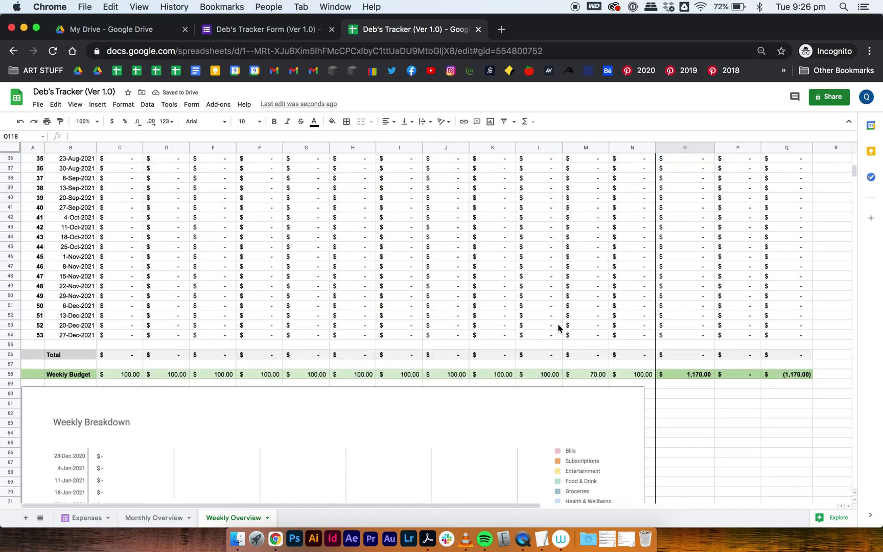
pyautogui.scroll(3, 558, 327)
pyautogui.click(276, 29)
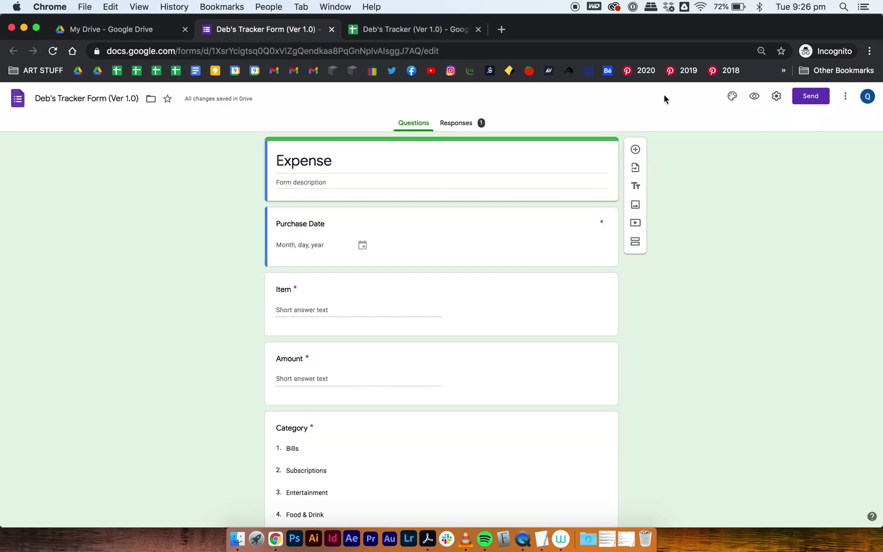
pyautogui.click(754, 97)
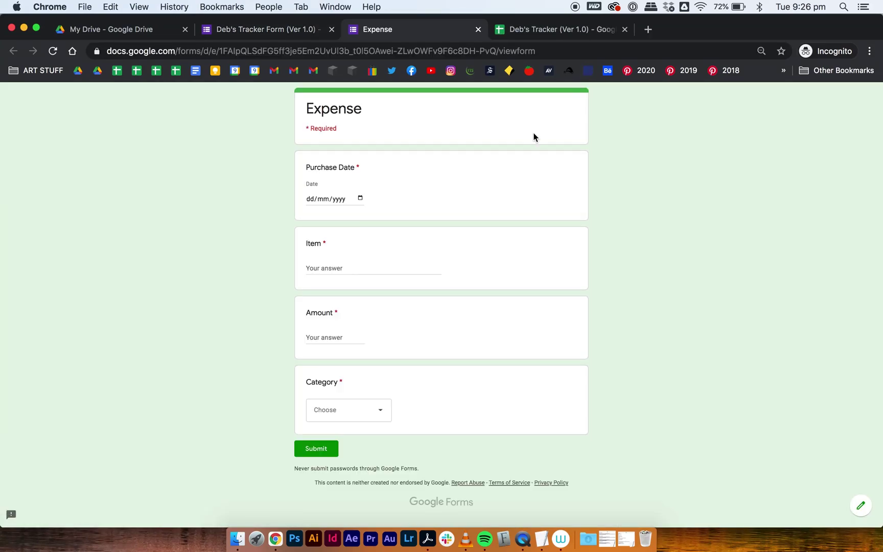
# Step: Fill in the Expense form with purchase date 09/02/2021, item "Test!" and amount 123
pyautogui.click(360, 199)
pyautogui.click(343, 257)
pyautogui.click(334, 271)
pyautogui.write('Test!')
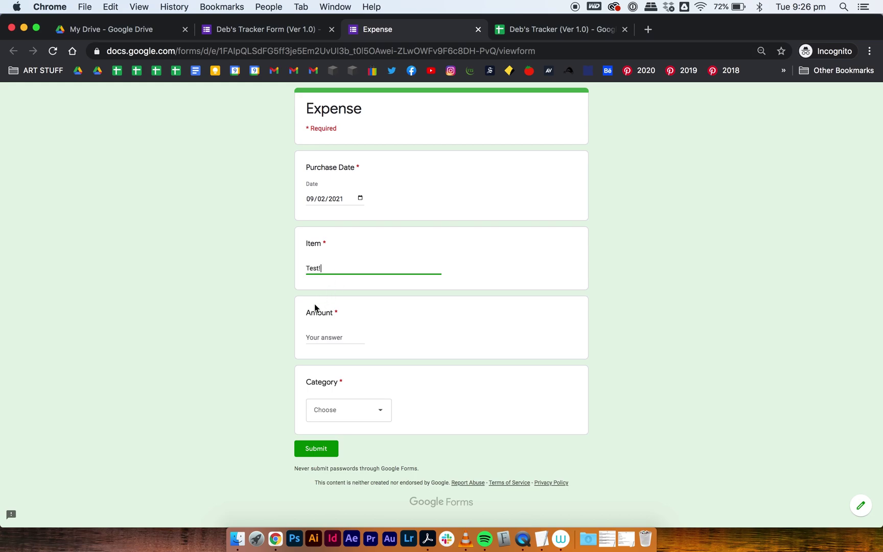
pyautogui.click(321, 338)
pyautogui.write('123')
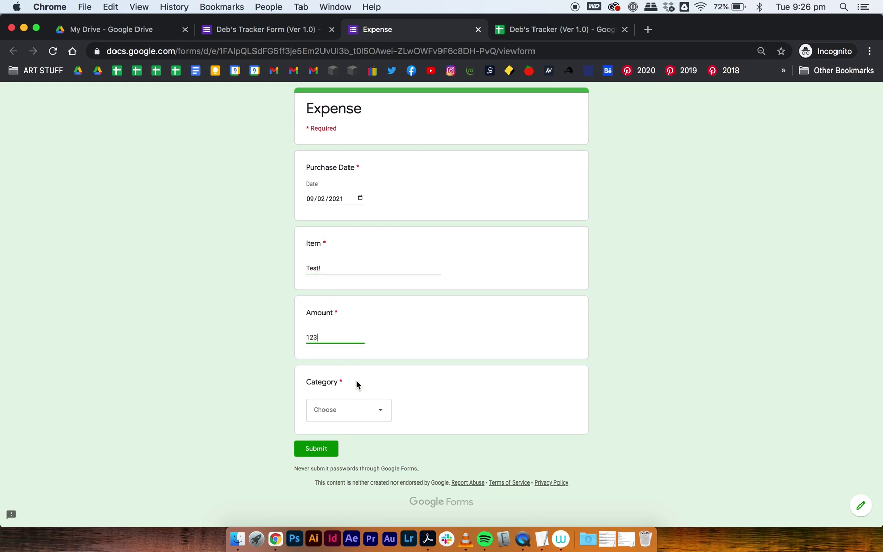
# Step: Choose the Health & Wellbeing category, submit the response, and check cell H8 in the Weekly Overview sheet
pyautogui.click(335, 417)
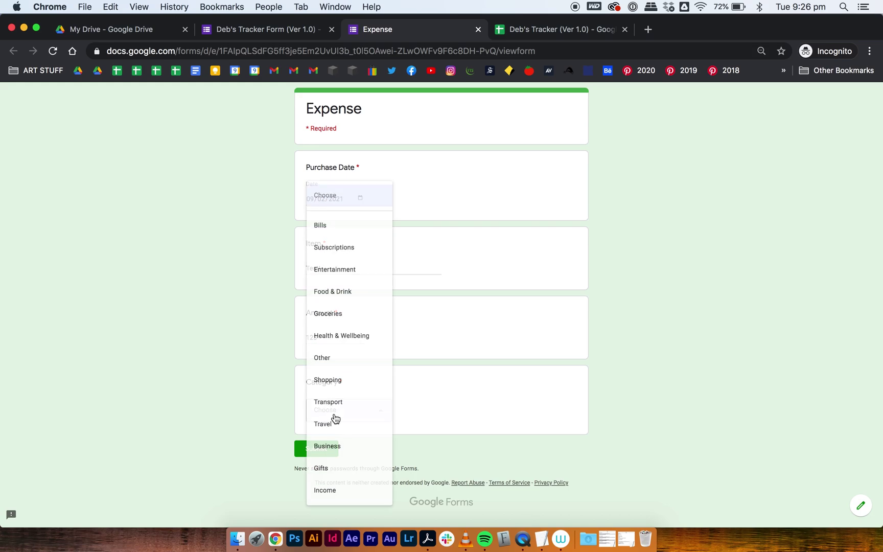
pyautogui.click(348, 346)
pyautogui.click(315, 454)
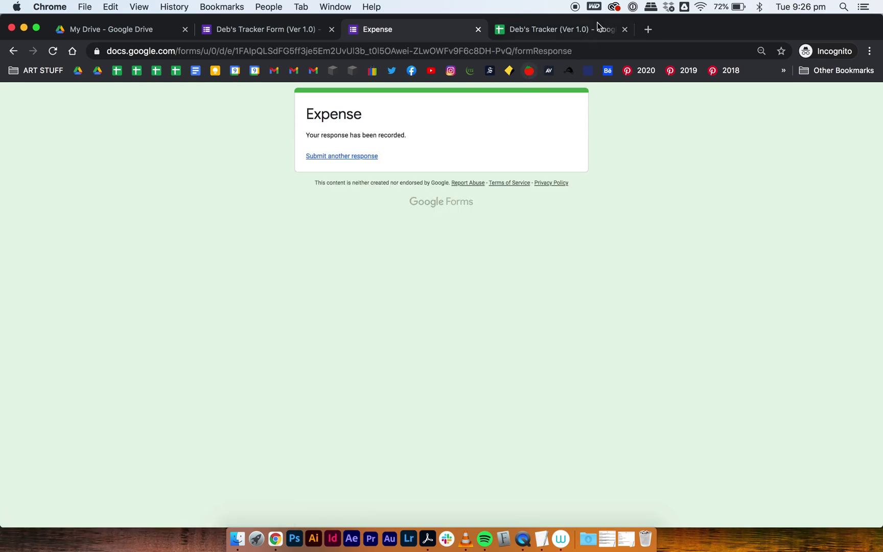
pyautogui.click(574, 30)
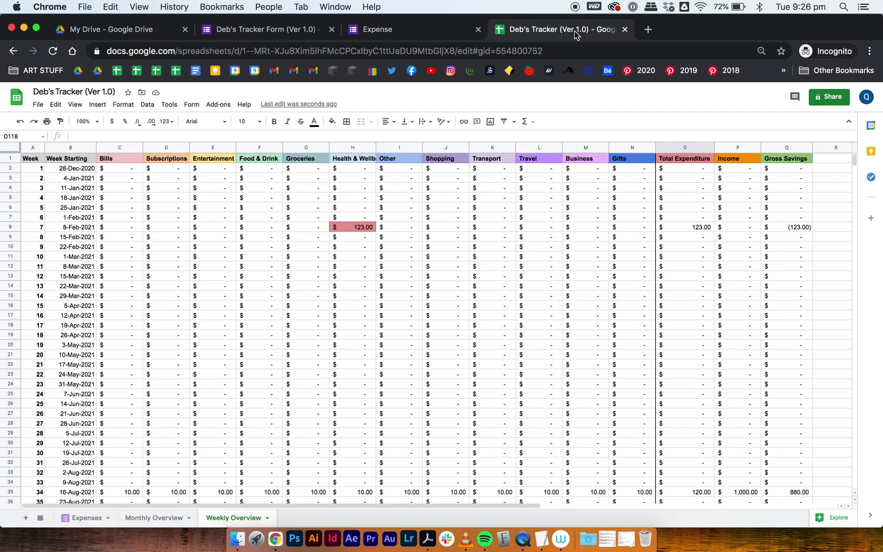
pyautogui.click(365, 229)
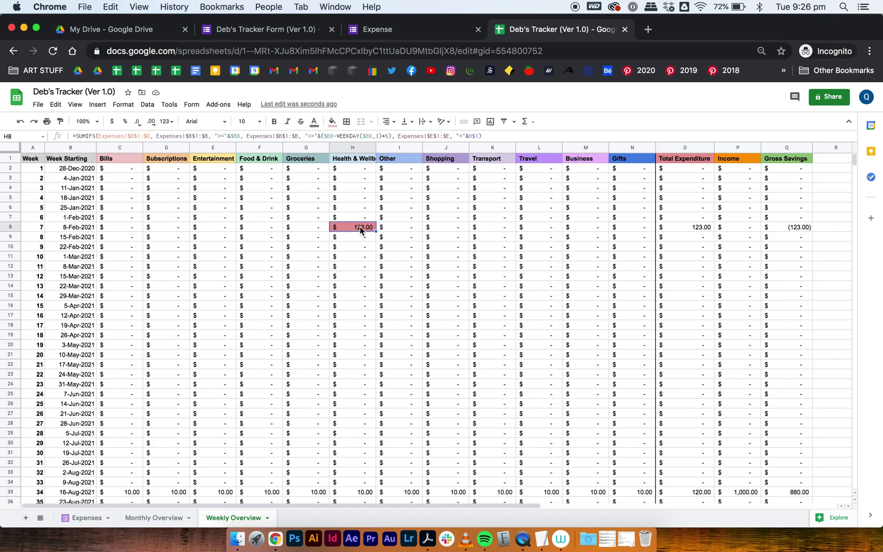
# Step: Start another Expense form response with purchase date 01/01/2021, item "Test 2!" and amount 34
pyautogui.click(437, 31)
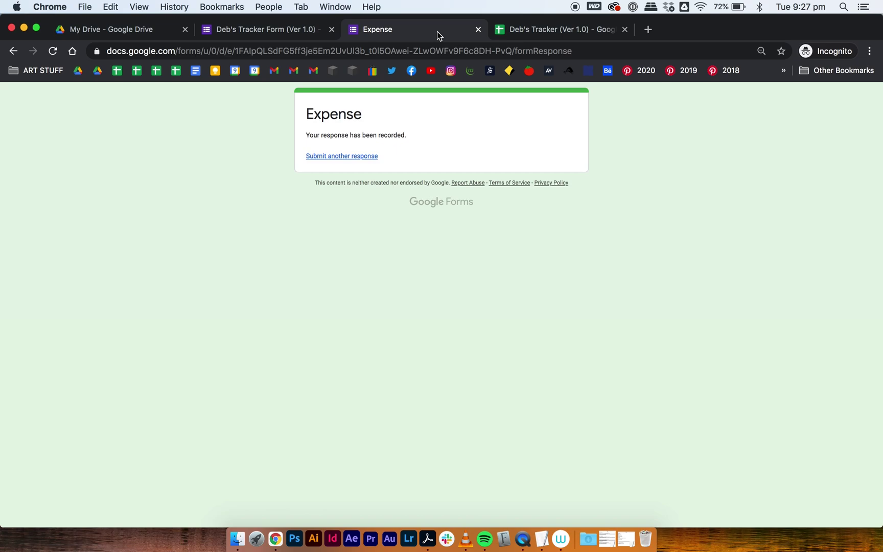
pyautogui.click(338, 156)
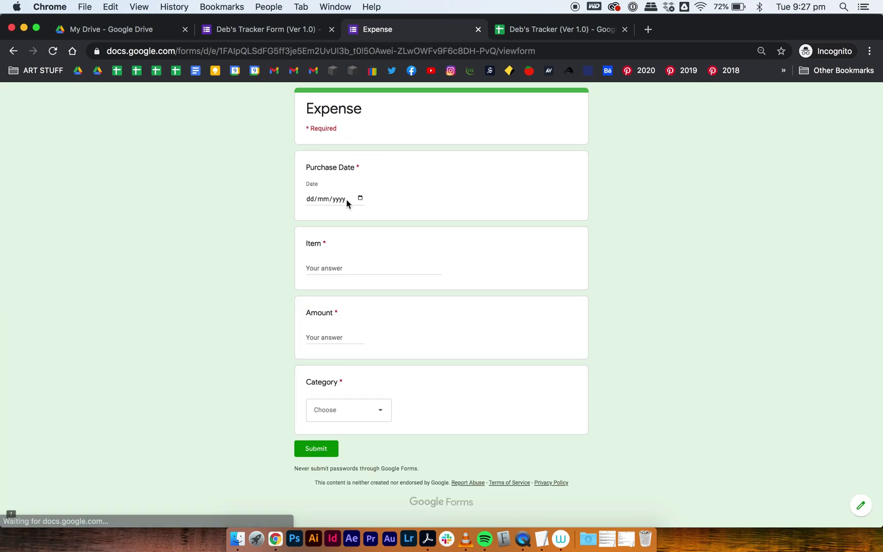
pyautogui.click(360, 198)
pyautogui.click(380, 216)
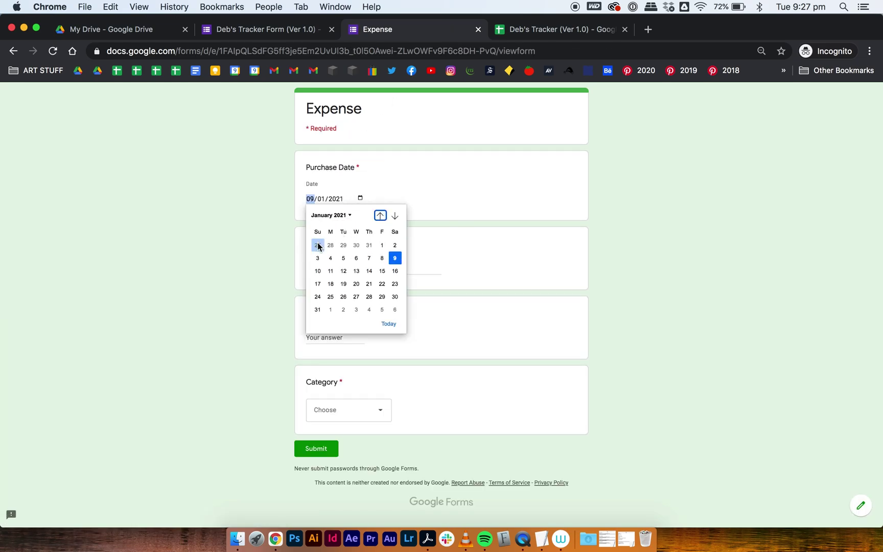
pyautogui.click(382, 245)
pyautogui.click(345, 268)
pyautogui.write('Test 2!')
pyautogui.click(330, 337)
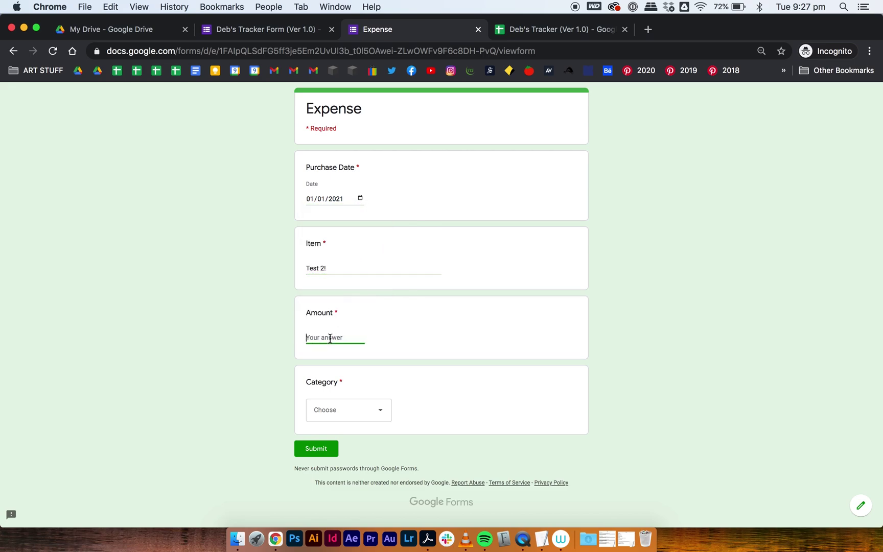
pyautogui.write('34')
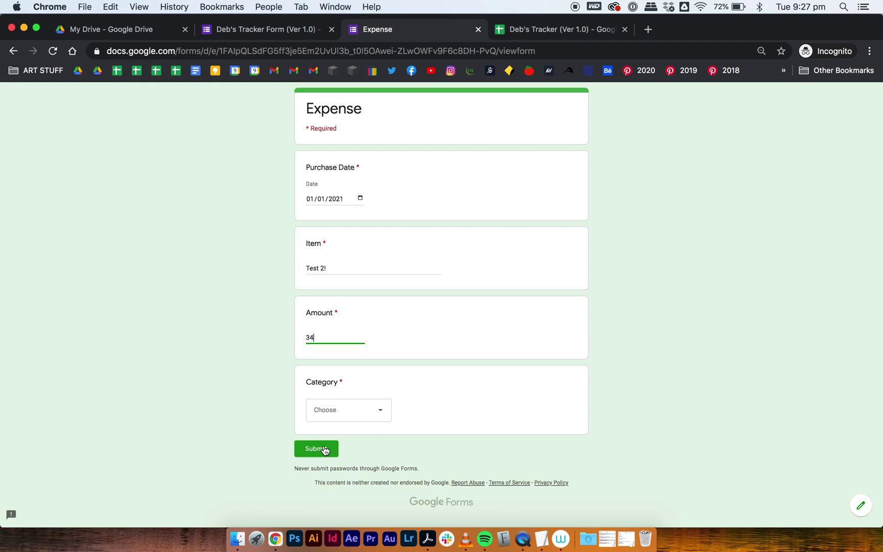
# Step: Choose the Groceries category, submit the second response, and return to the Weekly Overview sheet to check it
pyautogui.click(339, 411)
pyautogui.click(330, 313)
pyautogui.click(313, 449)
pyautogui.click(549, 30)
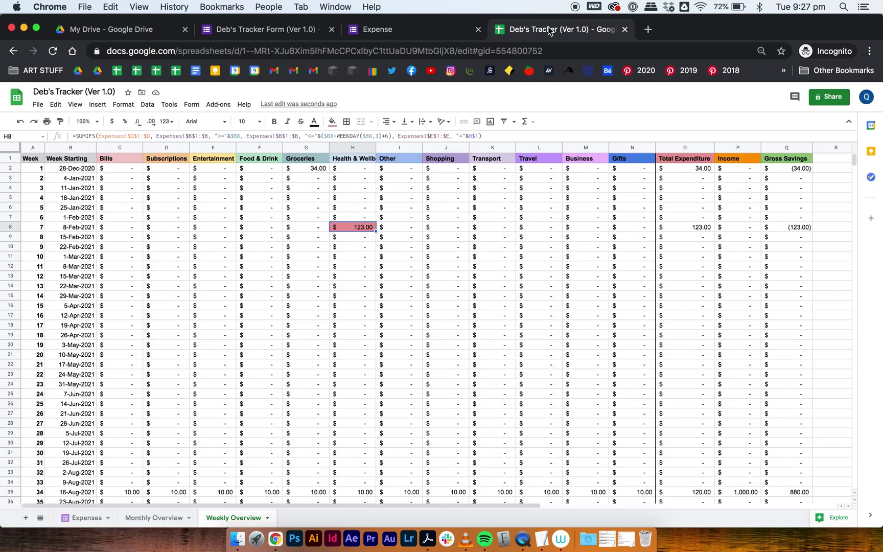
# Step: Check the two test entries in Groceries cell G2, the Expenses sheet, the Monthly Overview sheet and the Weekly Breakdown chart
pyautogui.click(311, 170)
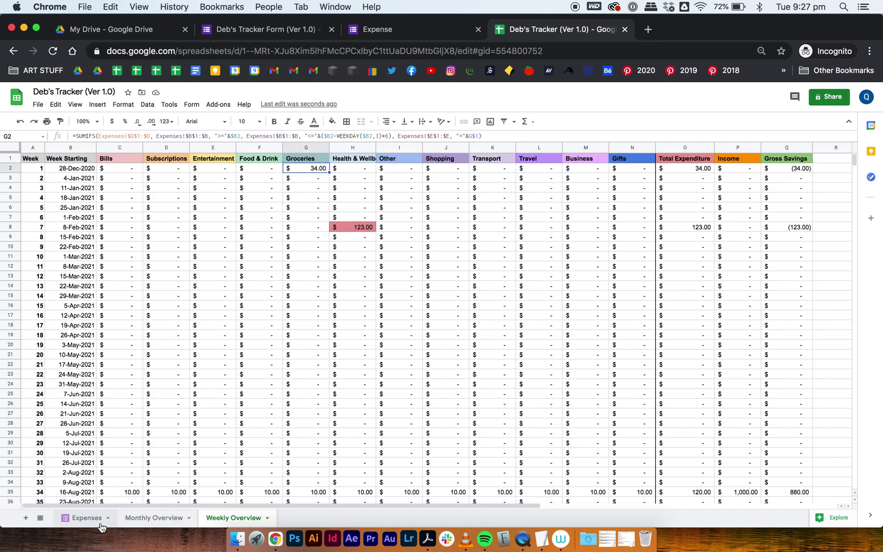
pyautogui.click(87, 518)
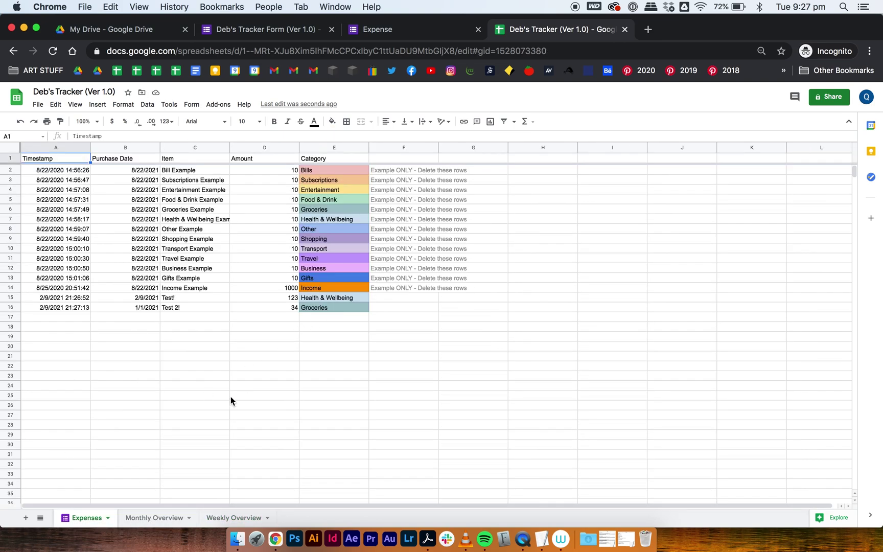
pyautogui.click(173, 516)
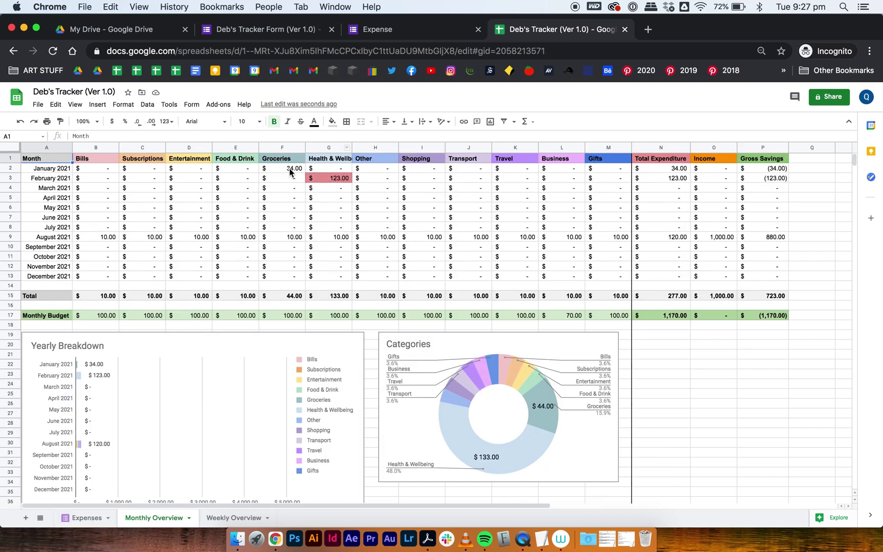
pyautogui.click(223, 515)
pyautogui.scroll(-15, 268, 439)
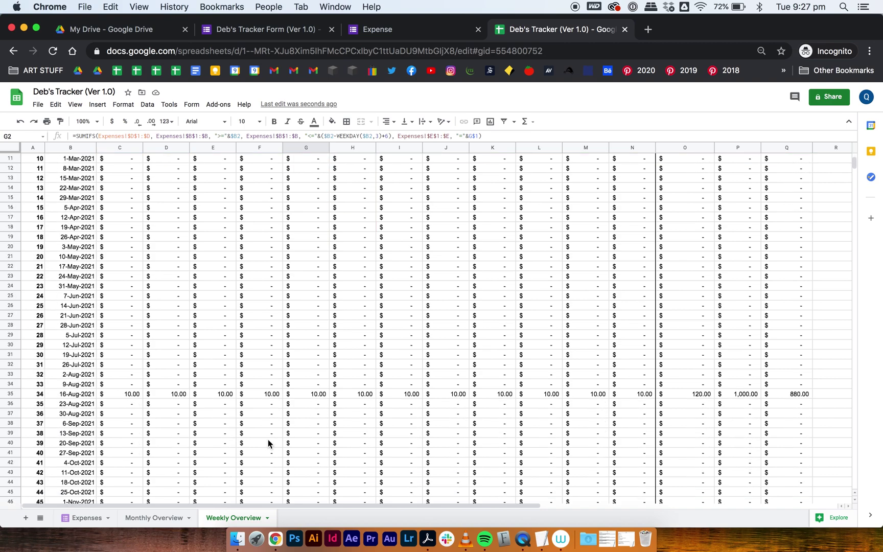
pyautogui.scroll(-12, 268, 443)
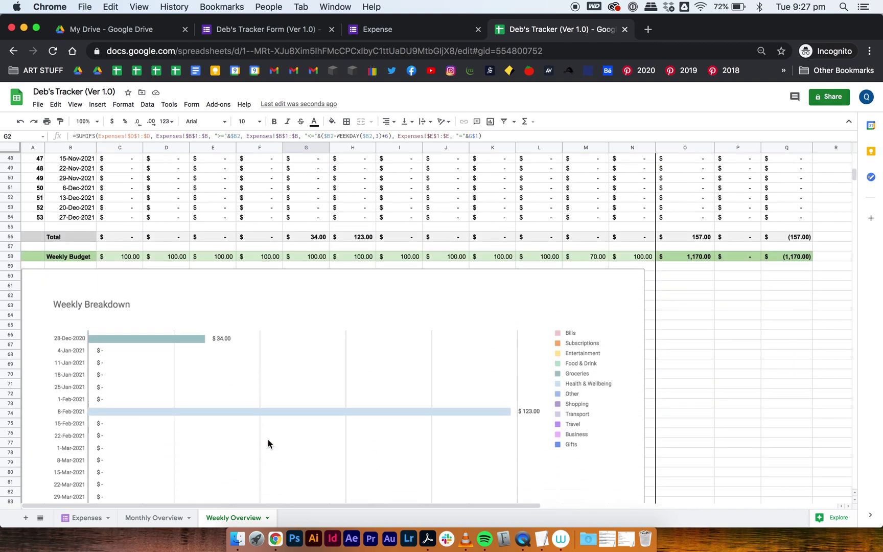
pyautogui.scroll(5, 268, 439)
pyautogui.scroll(-1, 267, 439)
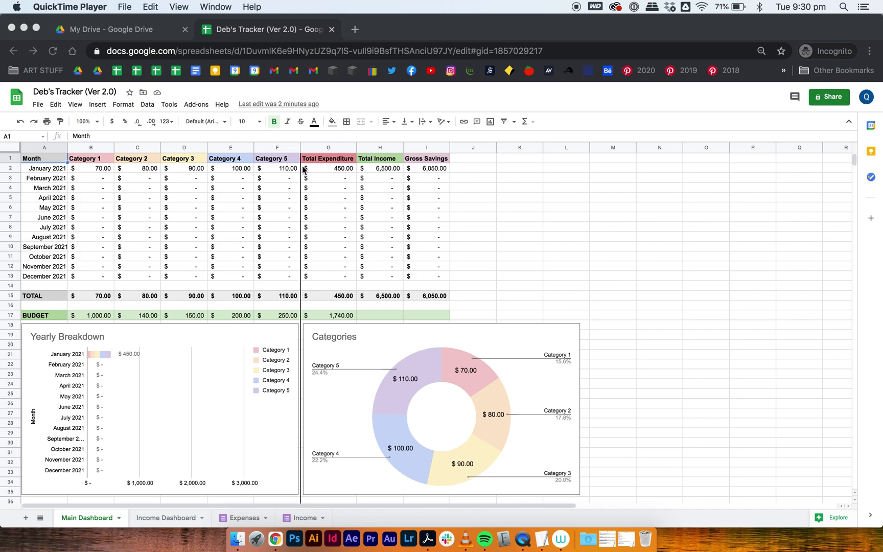
# Step: Duplicate the Main Dashboard sheet in the Ver 2.0 tracker spreadsheet
pyautogui.click(171, 405)
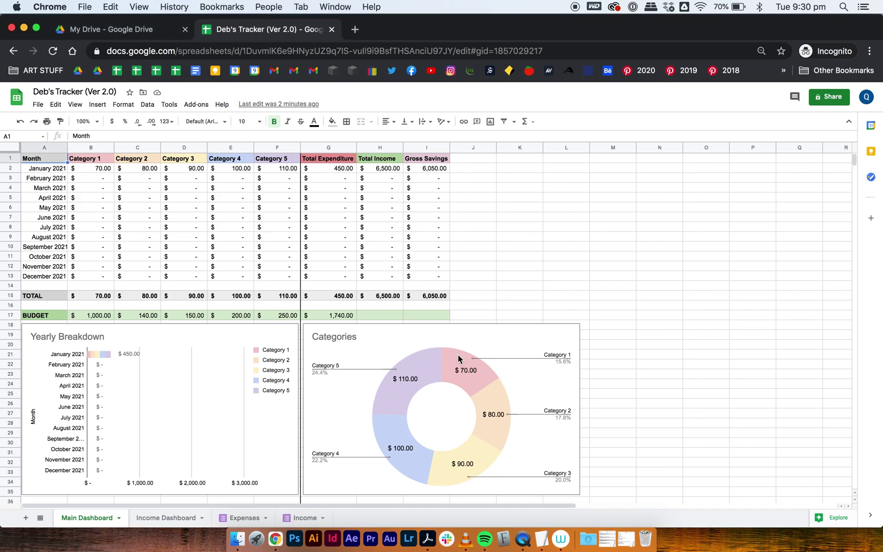
pyautogui.click(118, 518)
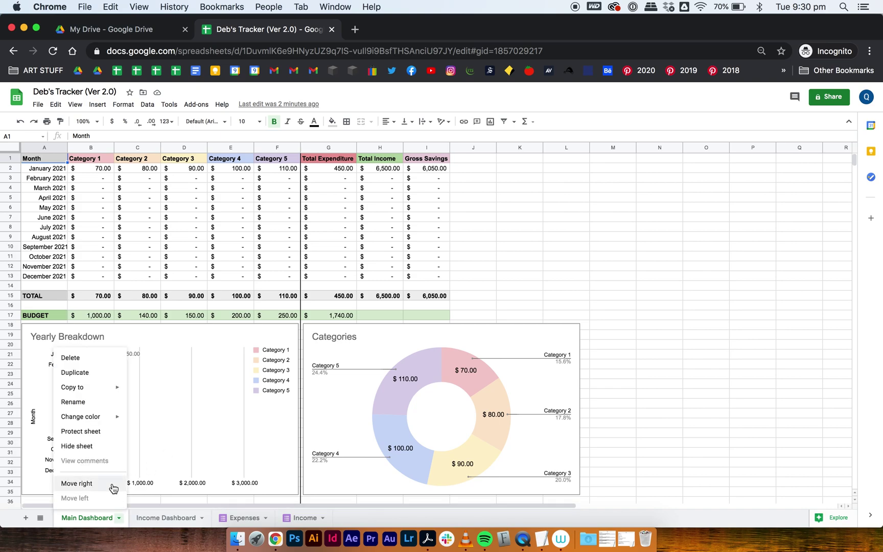
pyautogui.click(101, 373)
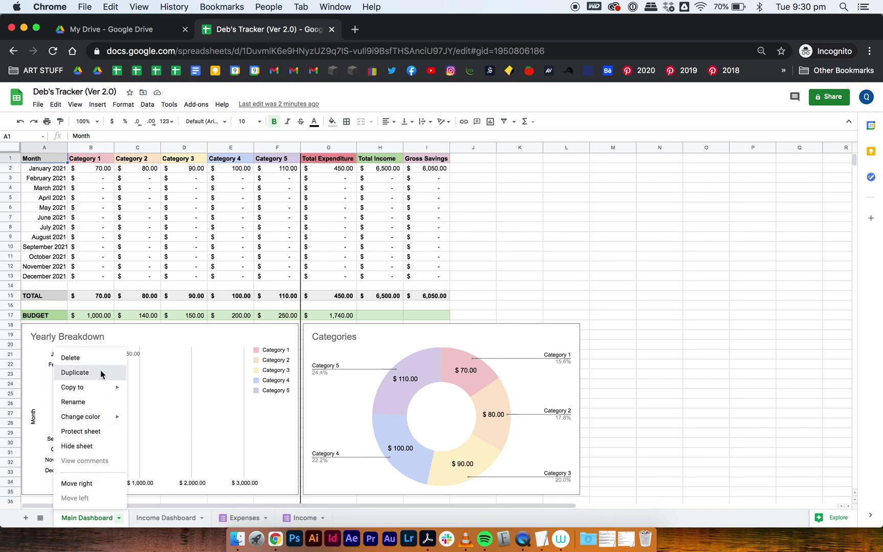
# Step: Rename the duplicated sheet as Weekly Overview and the original Main Dashboard sheet as Monthly Overview
pyautogui.doubleClick(174, 518)
pyautogui.write('Weekly Overview')
pyautogui.doubleClick(87, 517)
pyautogui.write('Monthly Overview')
# Step: In the Weekly Overview sheet, delete the Categories chart and move the Yearly Breakdown chart beside the table, beyond the Gross Savings column
pyautogui.click(176, 517)
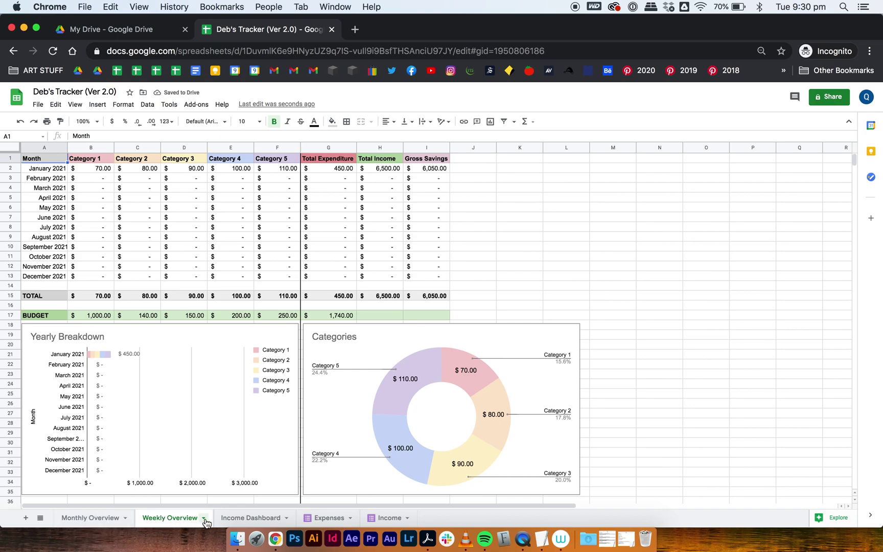
pyautogui.click(327, 354)
pyautogui.press('Delete')
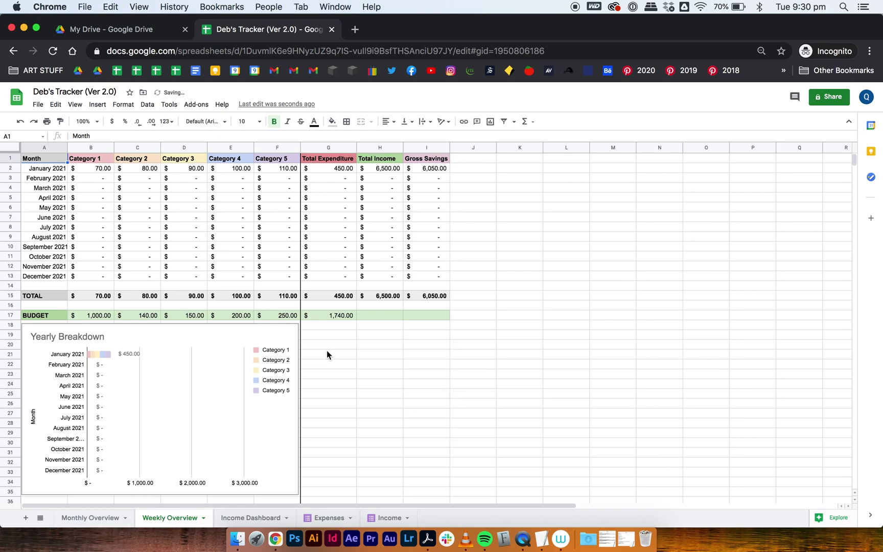
pyautogui.moveTo(162, 332); pyautogui.dragTo(691, 202)
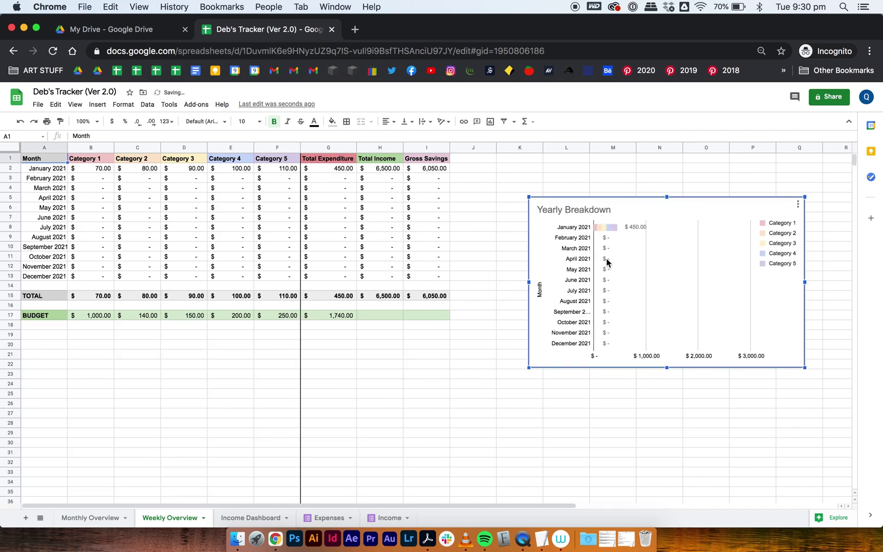
pyautogui.click(482, 365)
# Step: Insert 12 blank rows below the December 2021 row, using rows 2 to 13 as the selection
pyautogui.click(13, 169)
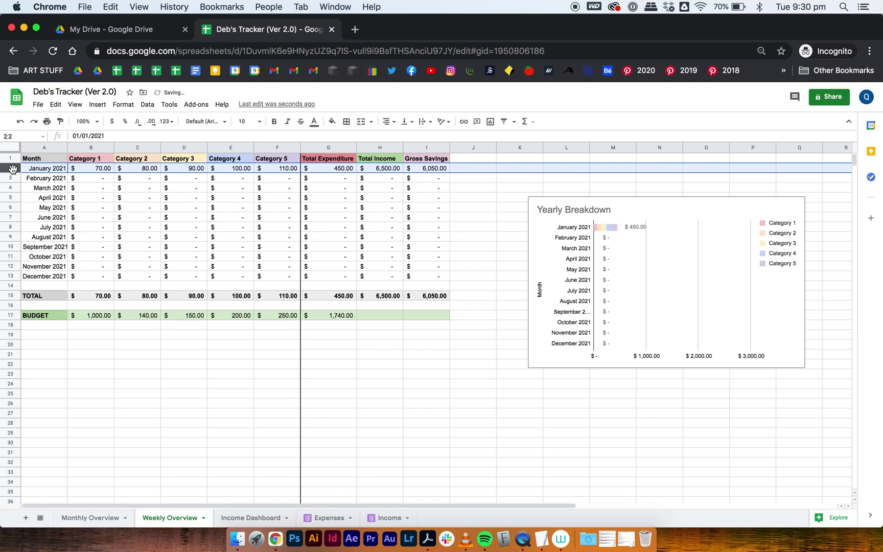
pyautogui.keyDown('shift'); pyautogui.click(15, 276); pyautogui.keyUp('shift')
pyautogui.rightClick(16, 277)
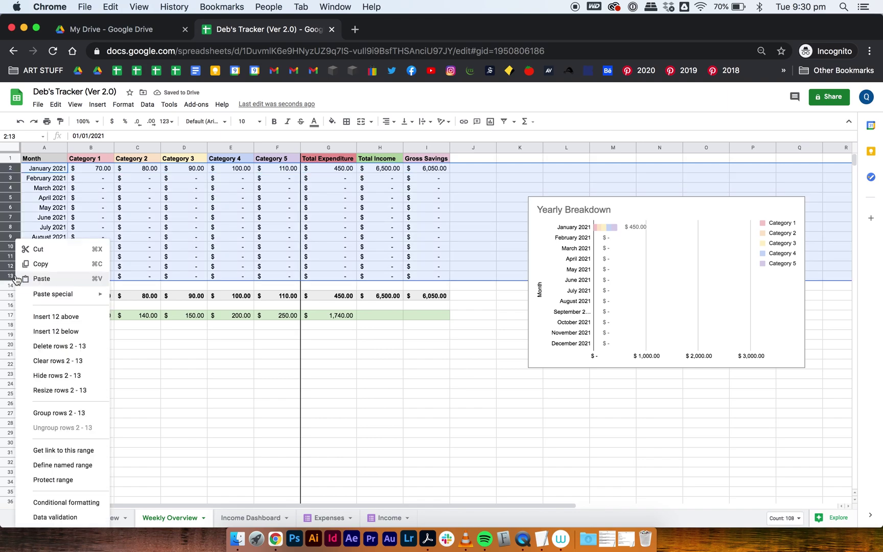
pyautogui.click(51, 331)
pyautogui.click(75, 325)
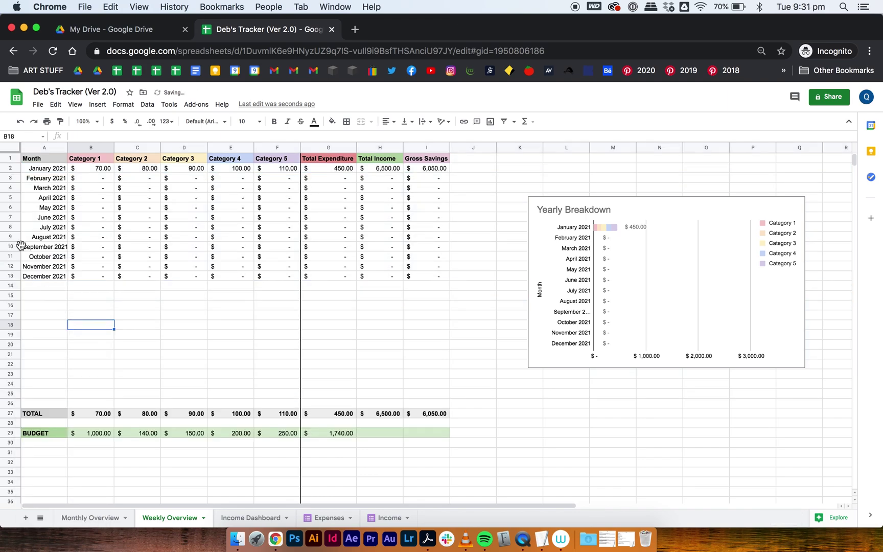
# Step: Insert 24 more blank rows below row 25, using rows 2 to 25 as the selection
pyautogui.click(10, 169)
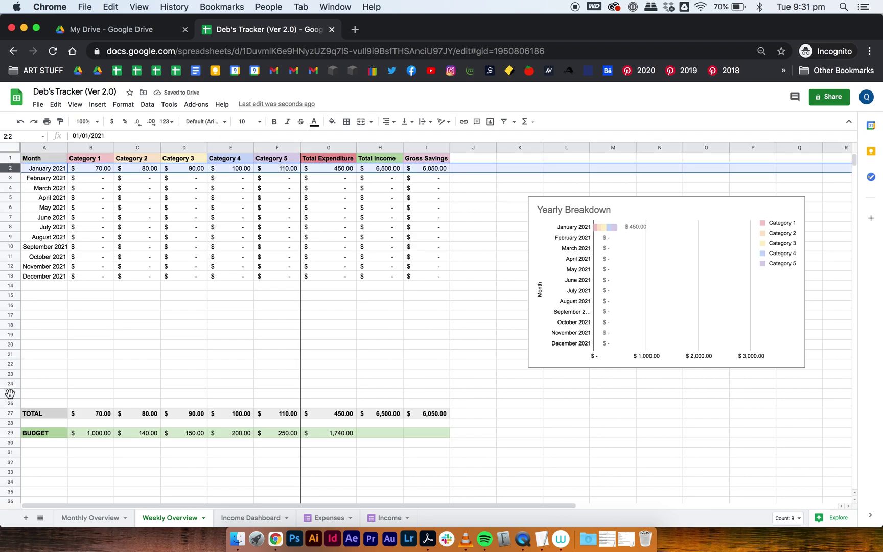
pyautogui.keyDown('shift'); pyautogui.click(10, 394); pyautogui.keyUp('shift')
pyautogui.rightClick(10, 393)
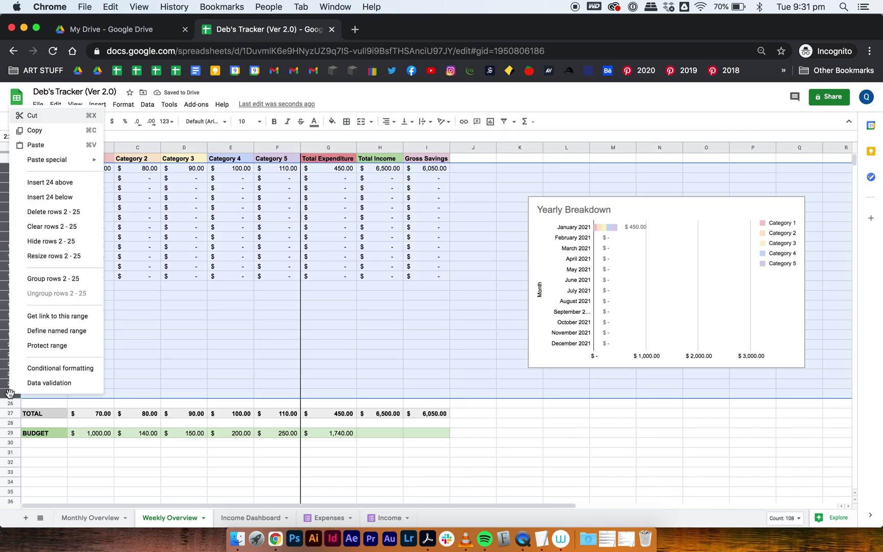
pyautogui.click(79, 198)
pyautogui.click(77, 337)
# Step: Insert 5 more blank rows below row 49, above the TOTAL row
pyautogui.scroll(-10, 76, 338)
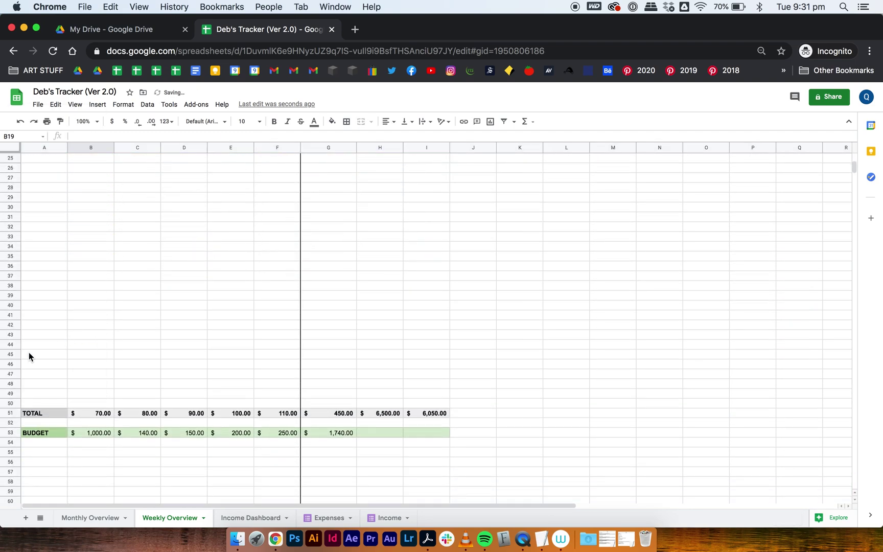
pyautogui.click(10, 354)
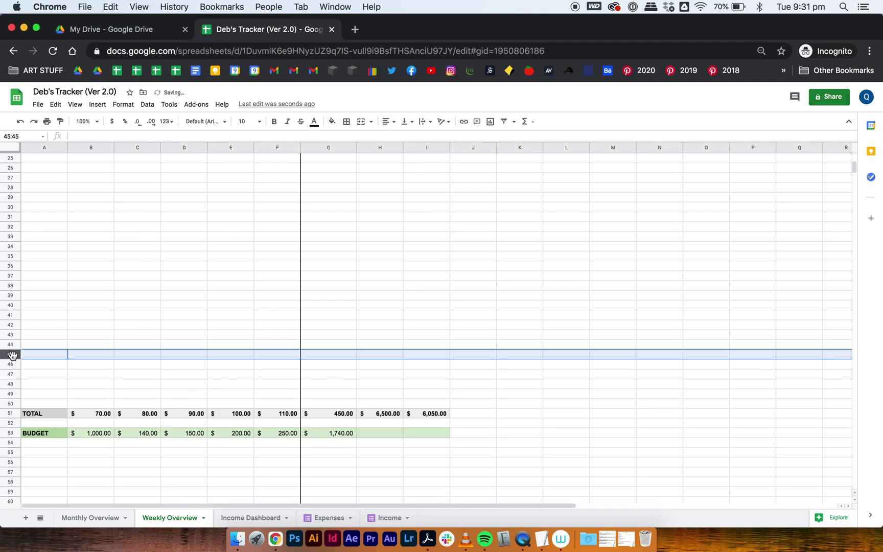
pyautogui.keyDown('shift'); pyautogui.click(12, 393); pyautogui.keyUp('shift')
pyautogui.rightClick(12, 394)
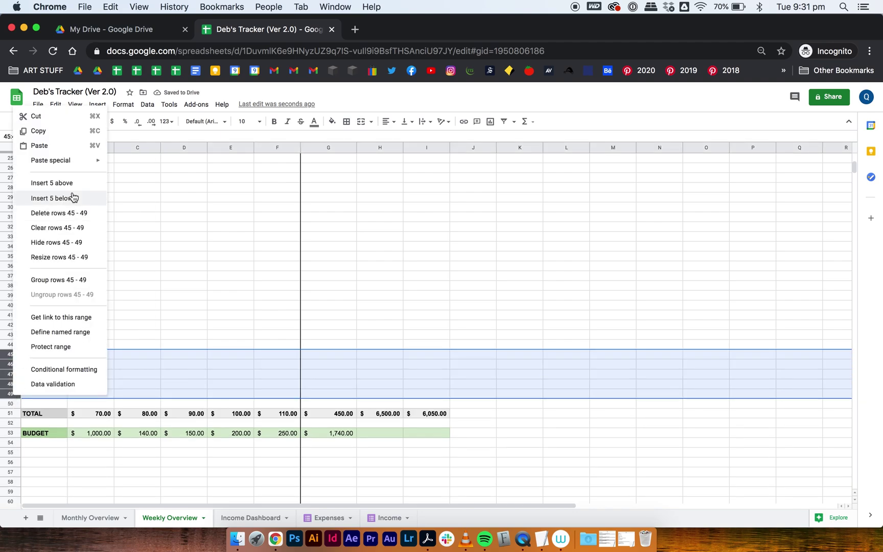
pyautogui.click(68, 199)
pyautogui.click(98, 248)
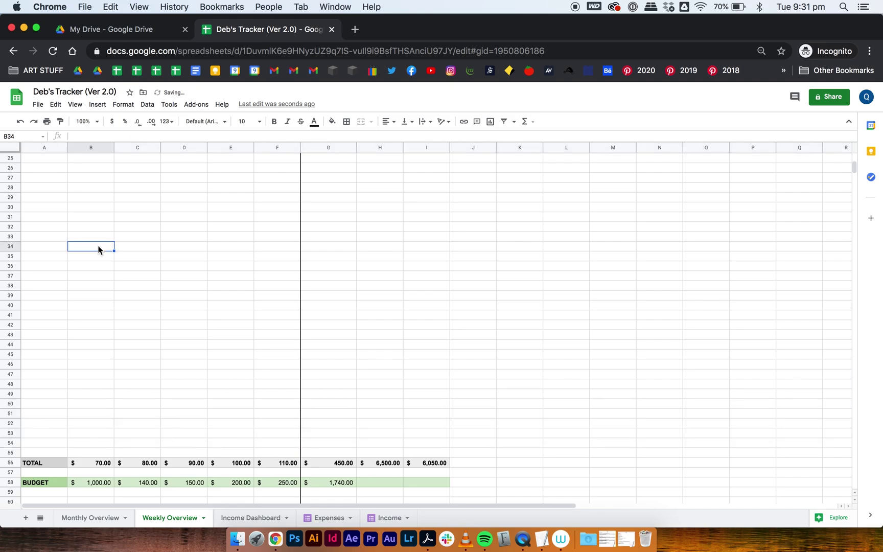
# Step: Insert a blank column before the Month column
pyautogui.scroll(8, 98, 248)
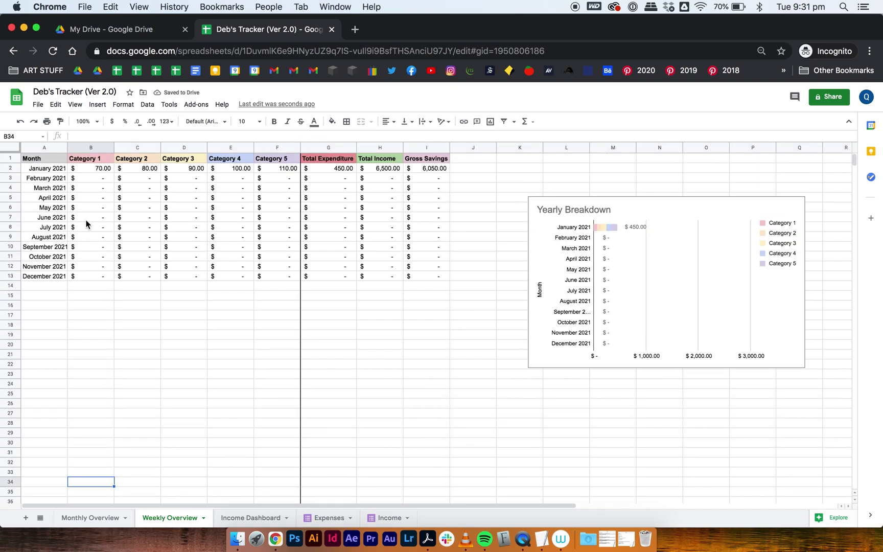
pyautogui.click(44, 148)
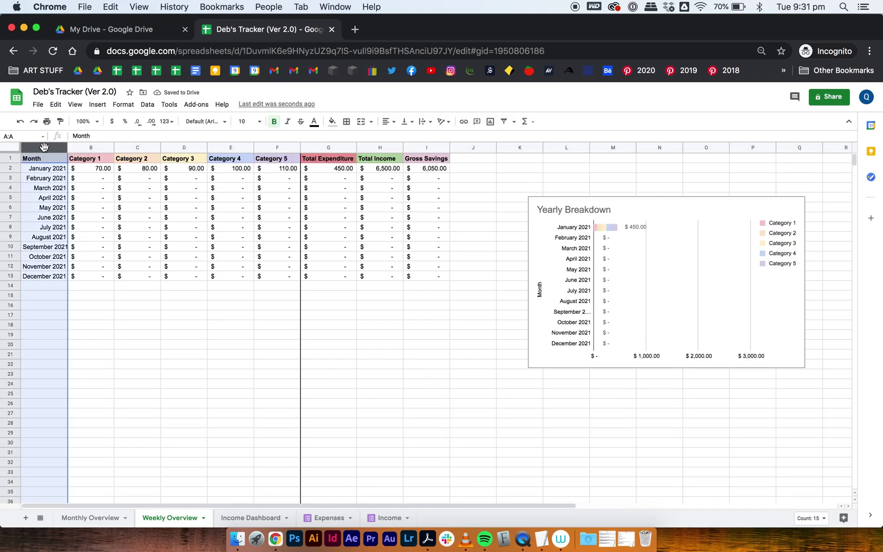
pyautogui.rightClick(45, 148)
pyautogui.click(72, 196)
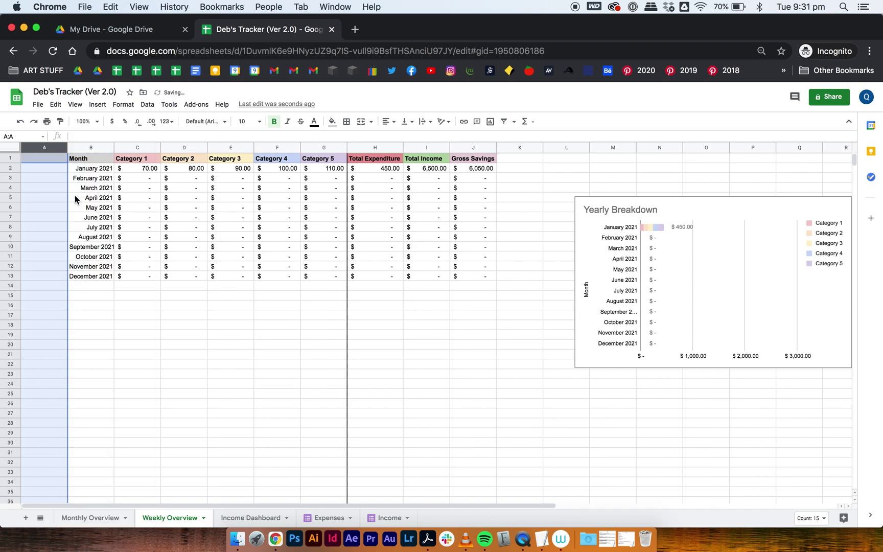
pyautogui.click(77, 316)
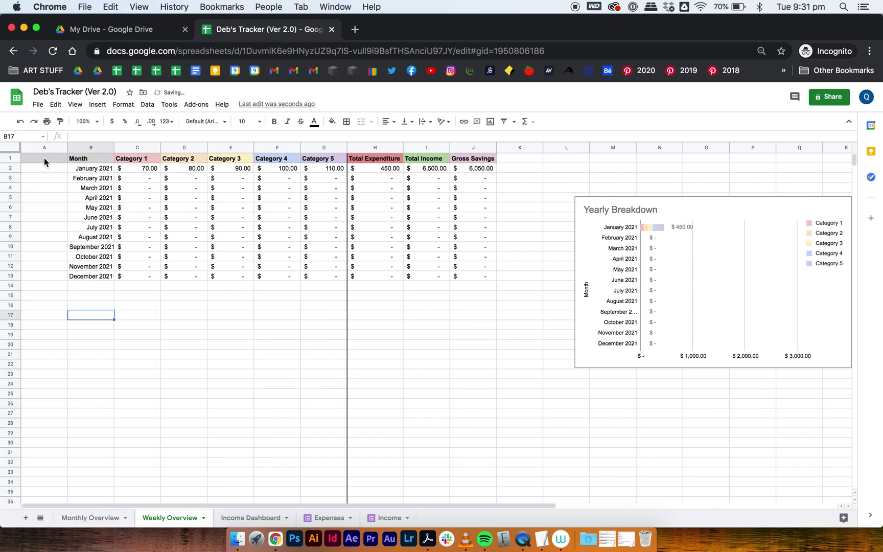
# Step: Enter the header Week in A1 and start the week numbering below it with 1 and 2
pyautogui.click(43, 158)
pyautogui.write('Week')
pyautogui.press('Return')
pyautogui.write('1')
pyautogui.press('Return')
pyautogui.press('BackSpace')
pyautogui.write('2')
# Step: Extend the week numbering down column A to 53 in row 54 and make the numbers bold
pyautogui.click(58, 217)
pyautogui.moveTo(50, 172); pyautogui.dragTo(53, 451)
pyautogui.hotkey('ctrl', 'b')
pyautogui.click(57, 168)
pyautogui.click(111, 432)
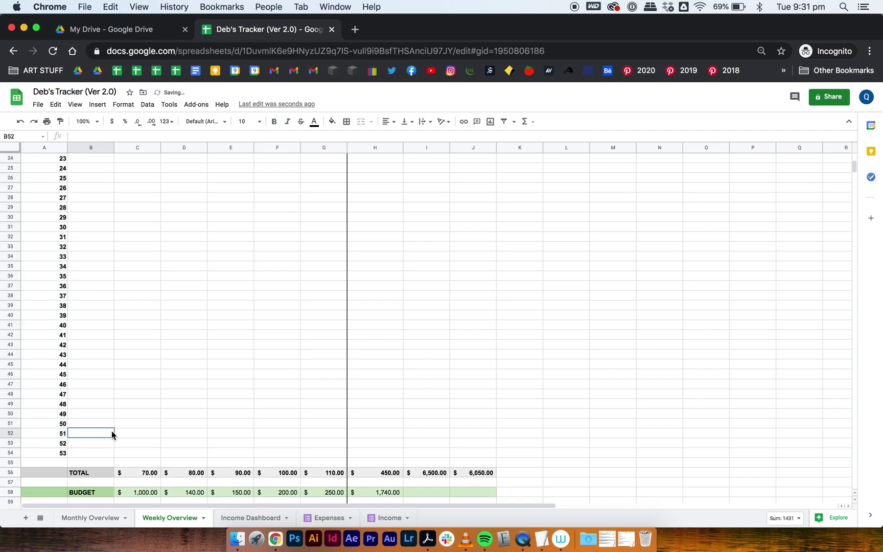
# Step: Narrow the Week column to fit its contents and change the Month header in B1 to Week Starting
pyautogui.scroll(8, 111, 430)
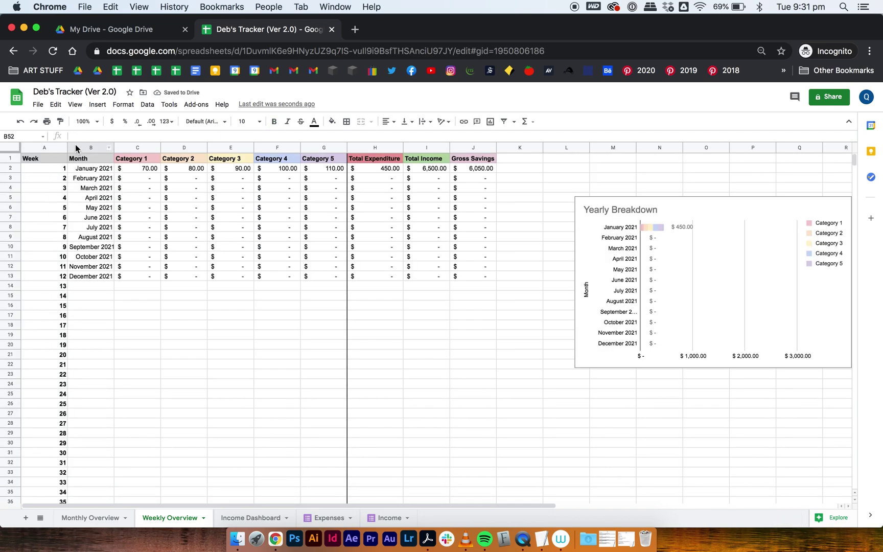
pyautogui.moveTo(66, 145); pyautogui.dragTo(43, 145)
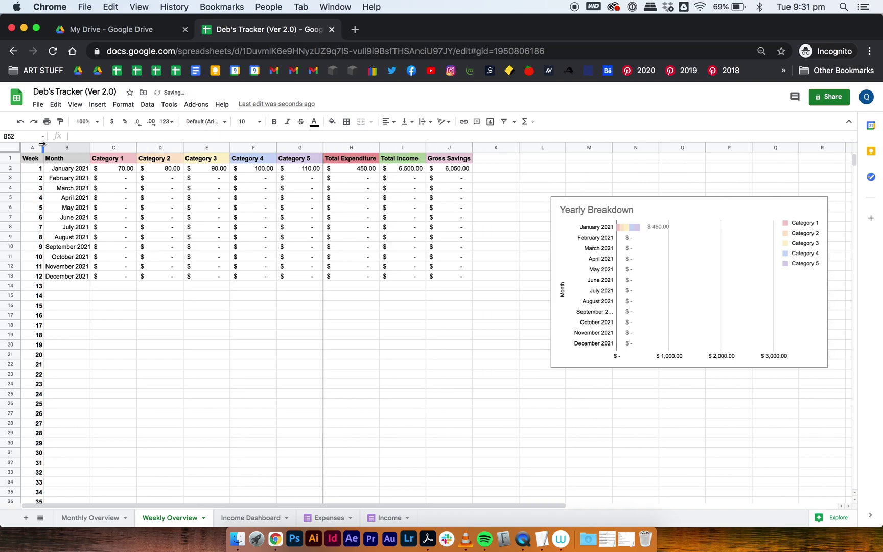
pyautogui.click(71, 158)
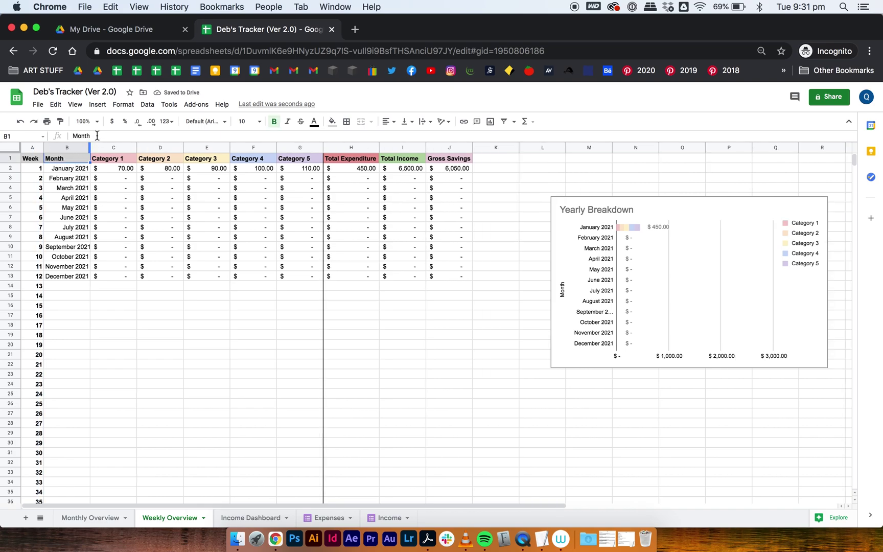
pyautogui.moveTo(97, 136); pyautogui.dragTo(49, 137)
pyautogui.write('Week')
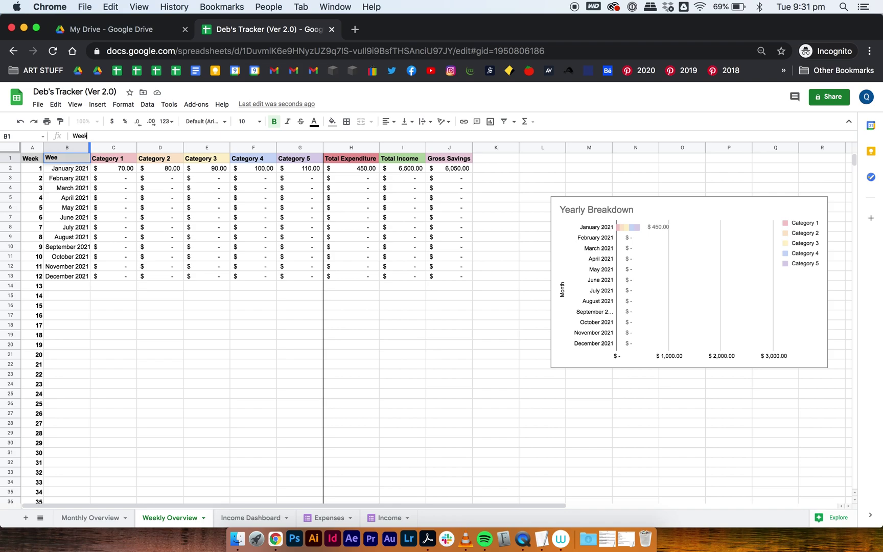
pyautogui.write(' Starting')
pyautogui.press('Return')
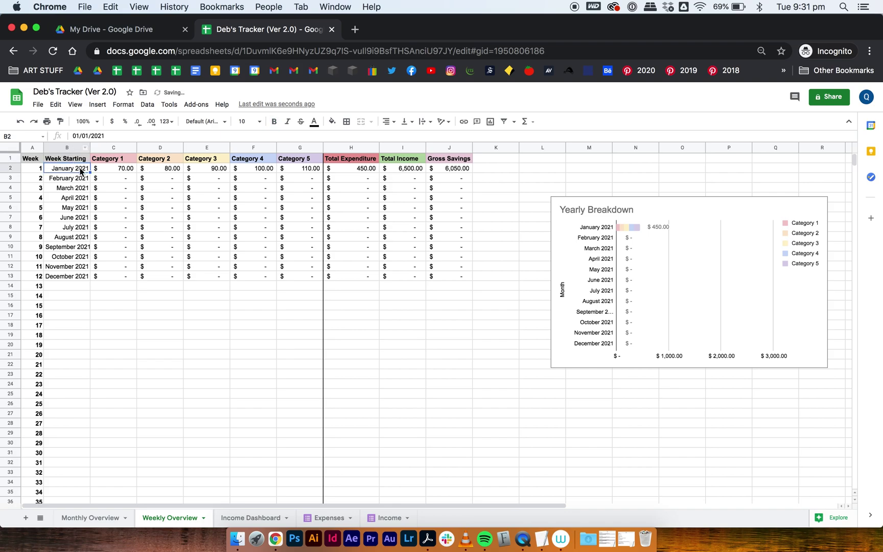
# Step: Format the Week Starting dates in B2:B13 with the day-month-year style 5-Aug-1930
pyautogui.keyDown('shift'); pyautogui.click(75, 277); pyautogui.keyUp('shift')
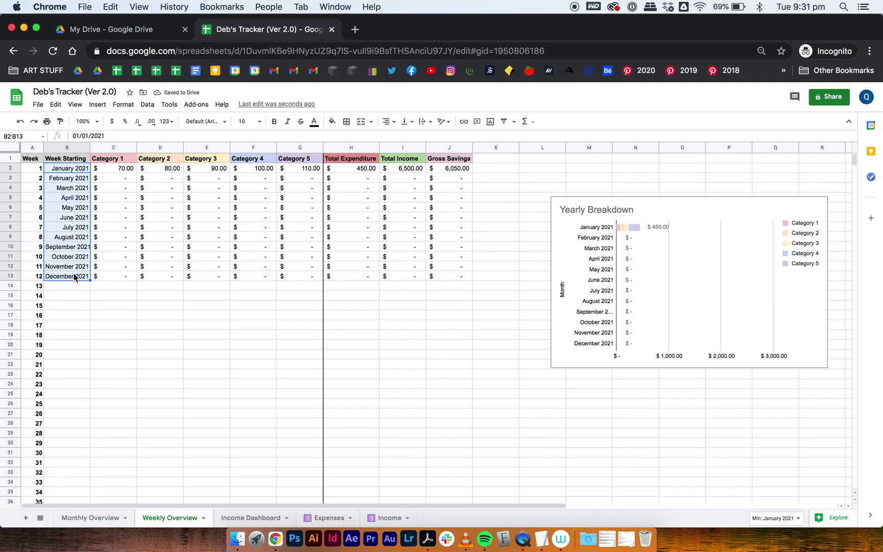
pyautogui.click(123, 104)
pyautogui.moveTo(161, 146)
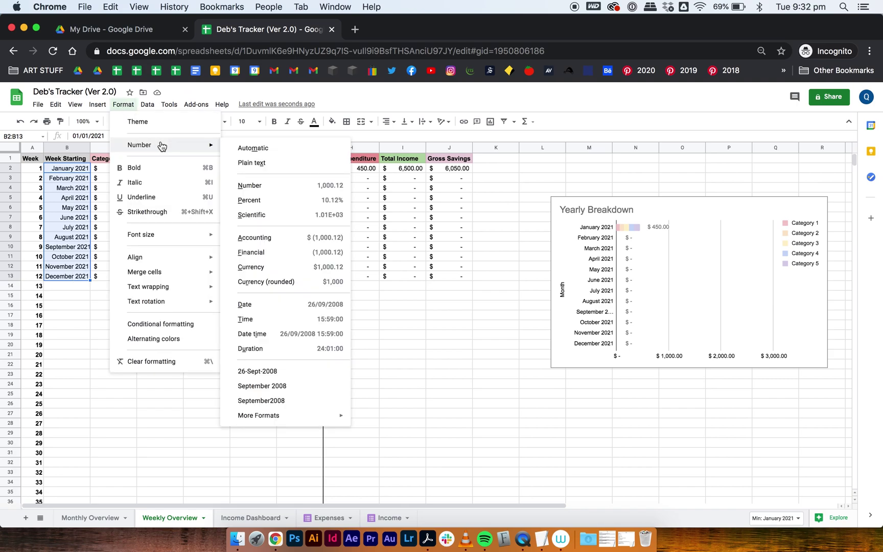
pyautogui.moveTo(293, 415)
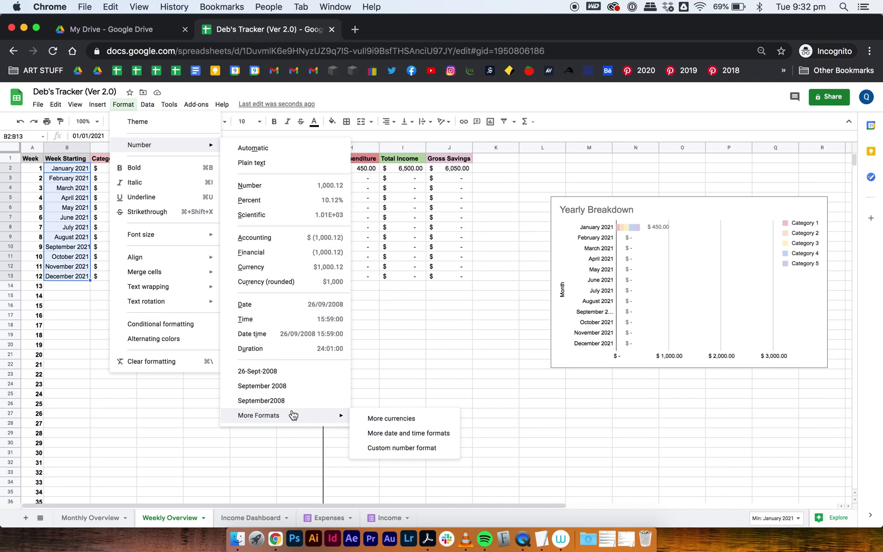
pyautogui.click(398, 432)
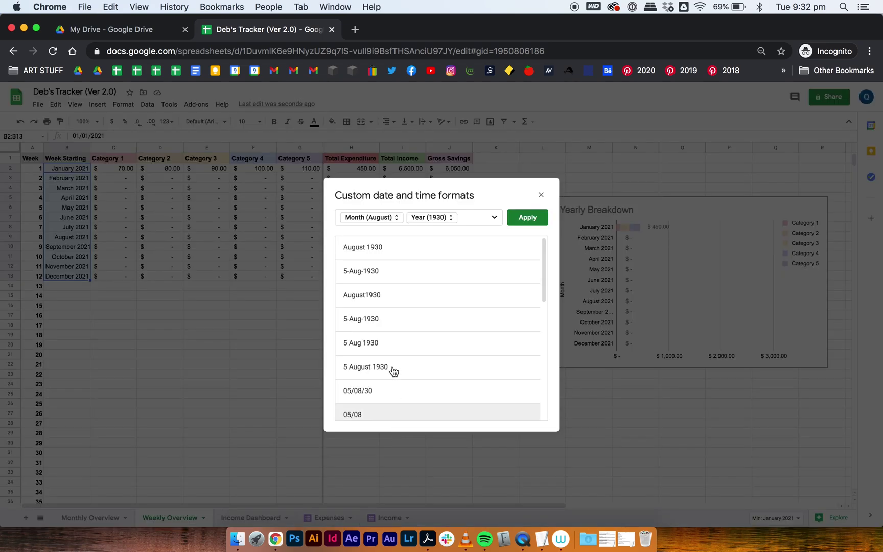
pyautogui.click(397, 274)
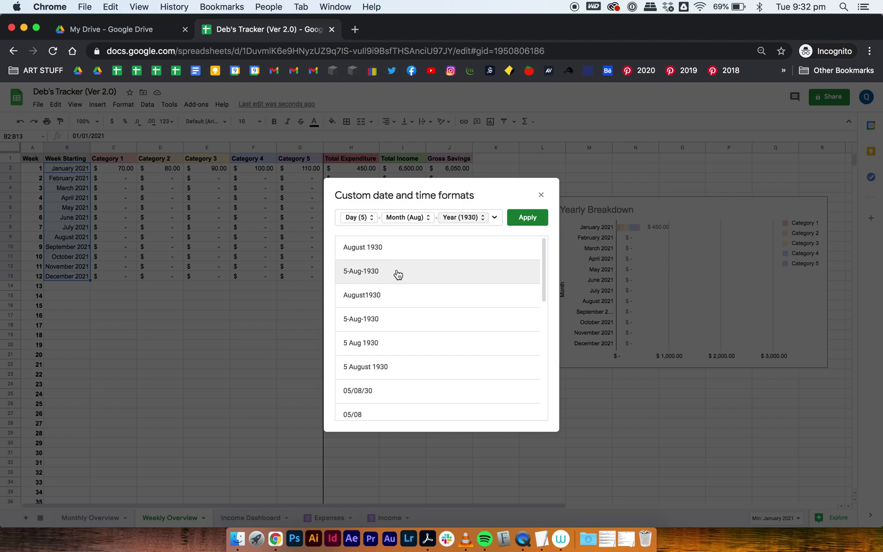
pyautogui.click(526, 218)
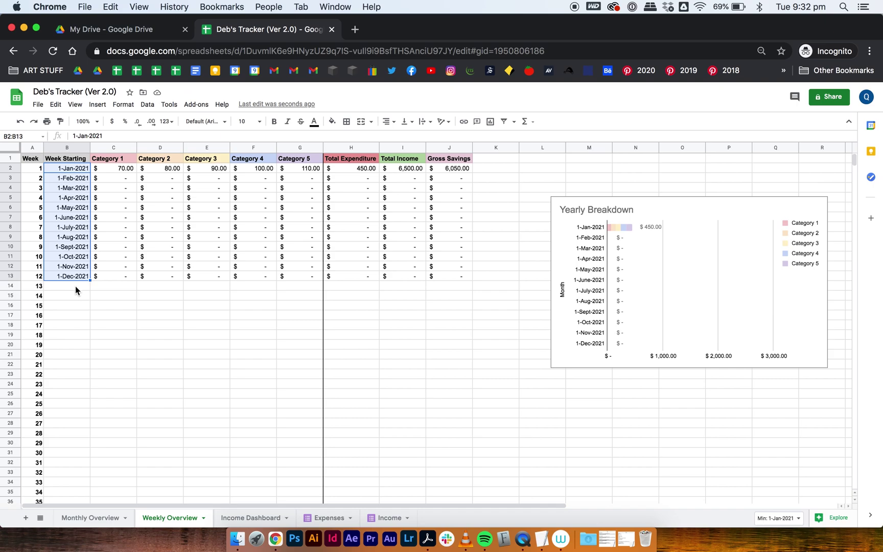
pyautogui.click(76, 290)
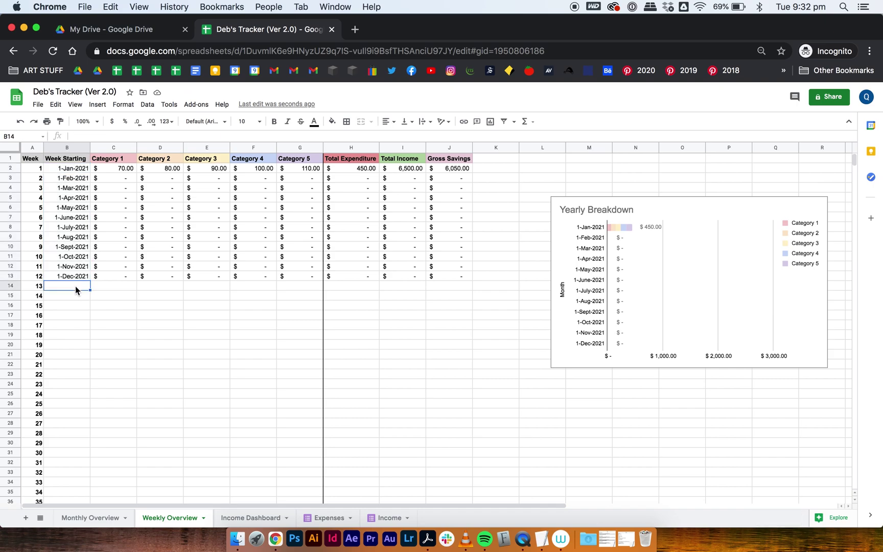
# Step: Enter 28-Dec-2020 in B2 and 4-Jan-2021 in B3 as the first two week starting dates
pyautogui.click(75, 170)
pyautogui.write('28-')
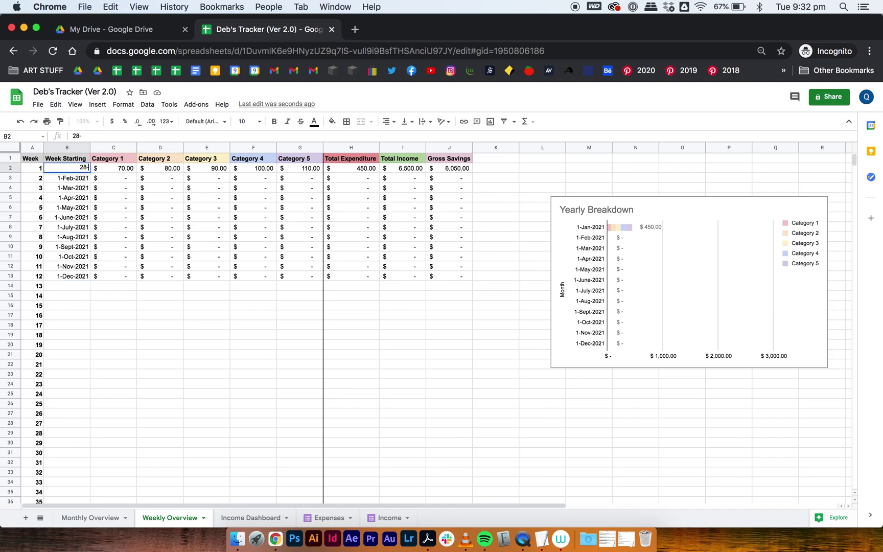
pyautogui.write('dec-2020')
pyautogui.click(78, 179)
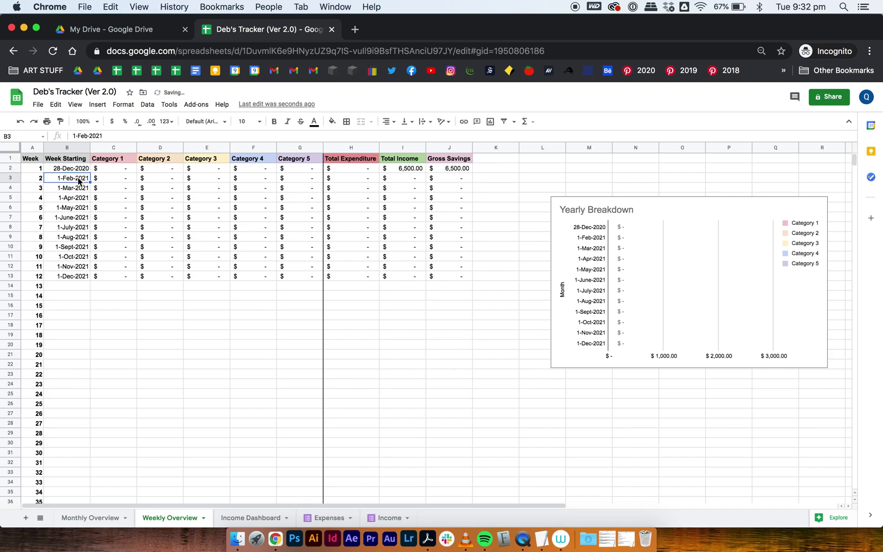
pyautogui.write('4-jan-2021')
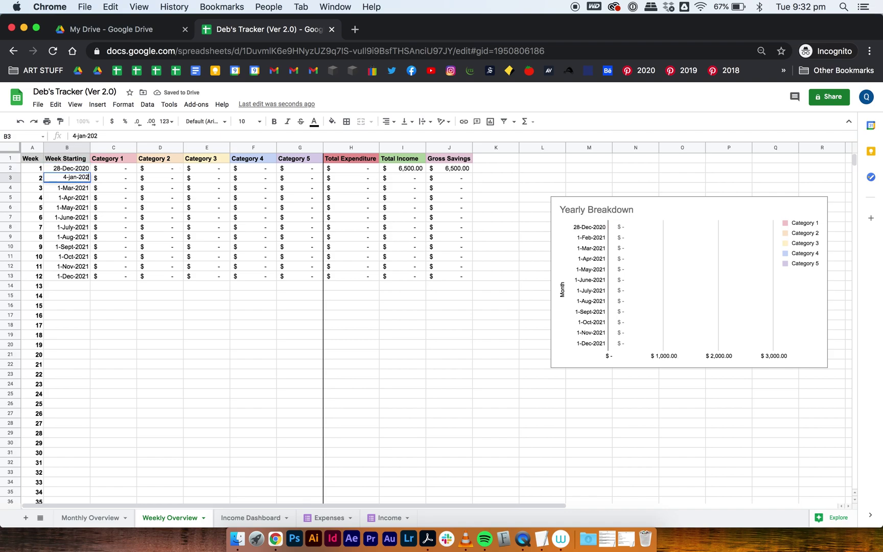
pyautogui.click(77, 209)
# Step: Extend the weekly date series from B2:B3 down column B to week 53 in row 54
pyautogui.click(84, 161)
pyautogui.click(86, 168)
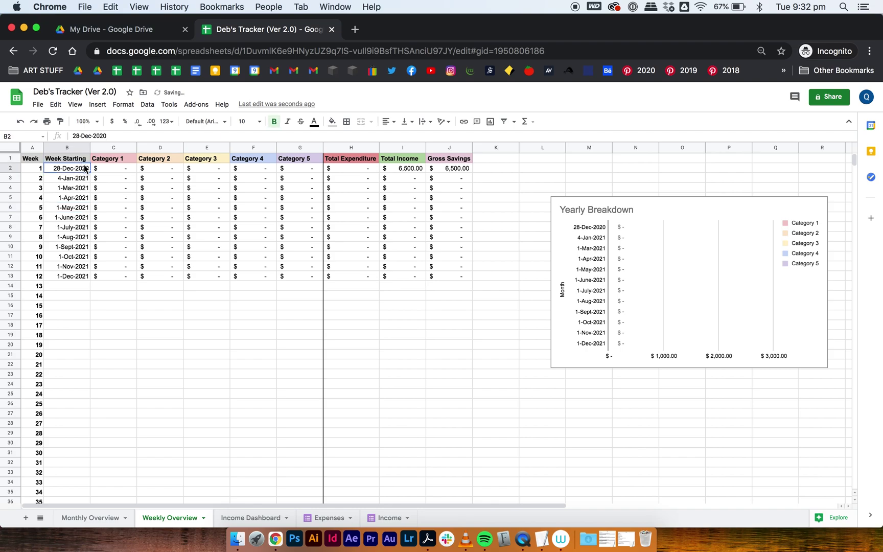
pyautogui.keyDown('shift'); pyautogui.click(86, 179); pyautogui.keyUp('shift')
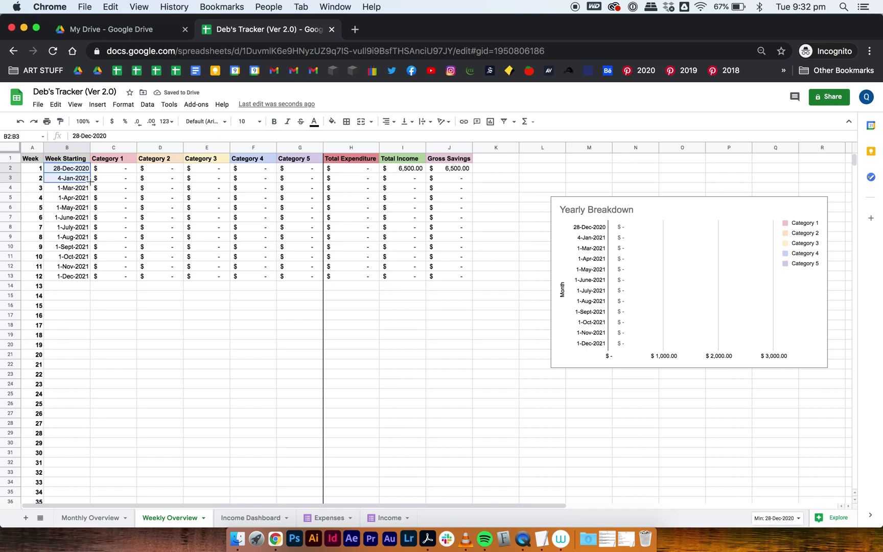
pyautogui.moveTo(90, 182); pyautogui.dragTo(92, 406)
pyautogui.click(112, 393)
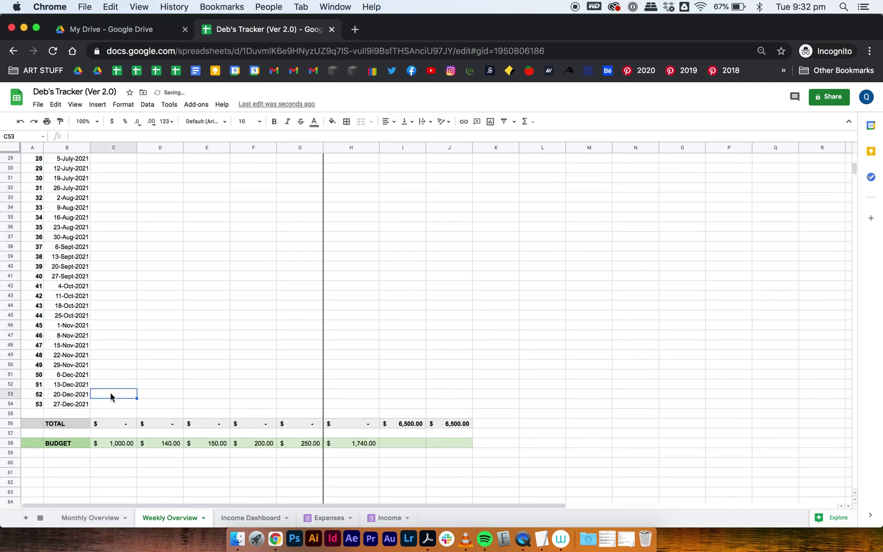
pyautogui.click(73, 446)
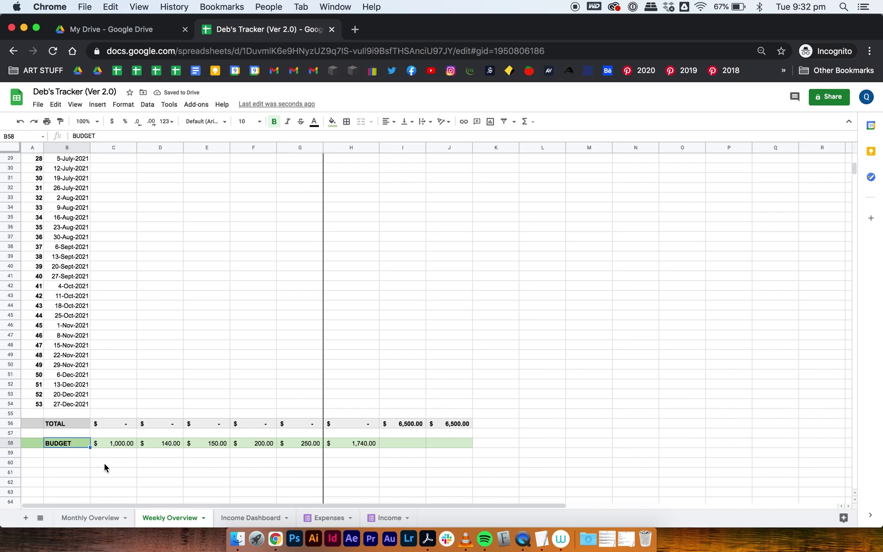
pyautogui.scroll(10, 105, 465)
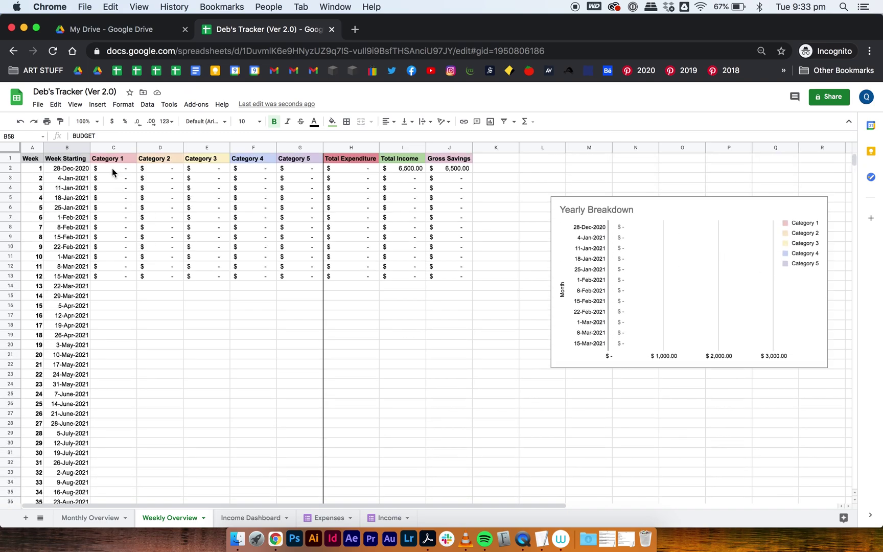
# Step: Switch to the TextEdit note and copy the criterion "<="&($B2-WEEKDAY($B2,3)+6) for the formula in C2
pyautogui.click(112, 168)
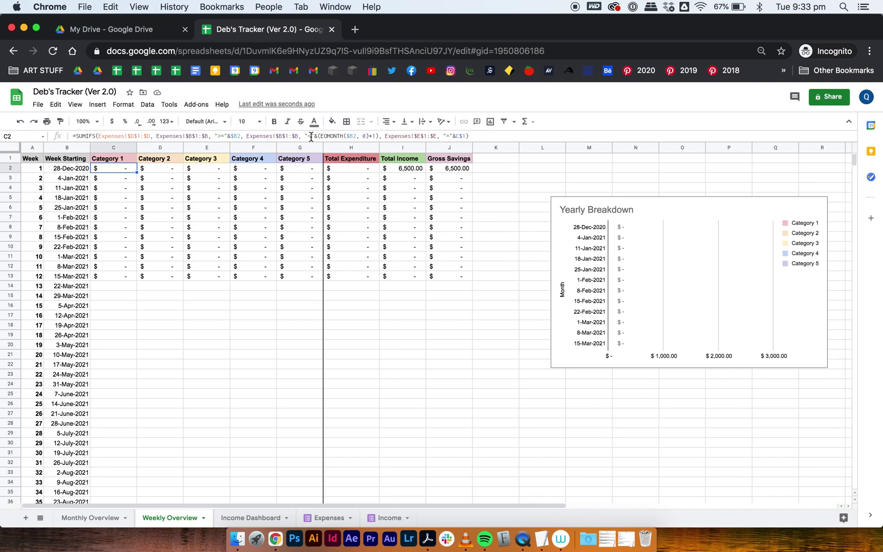
pyautogui.click(606, 539)
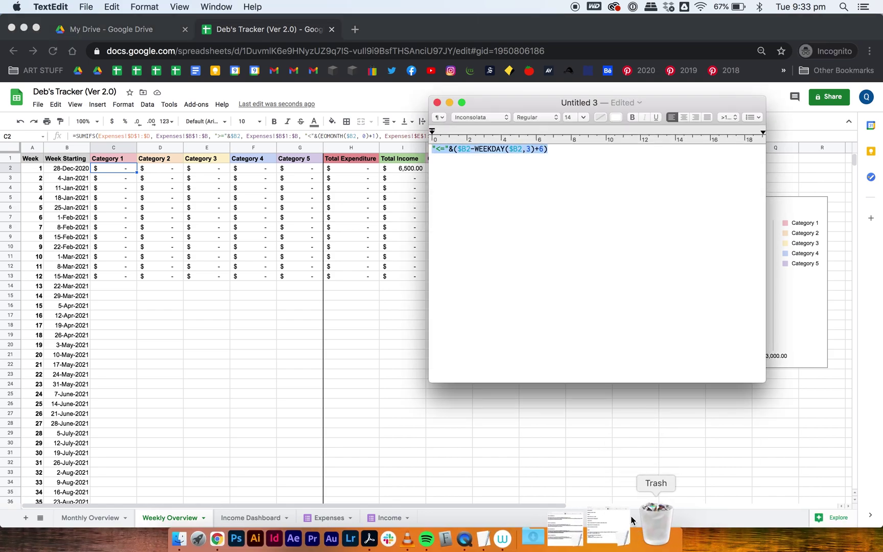
pyautogui.click(581, 216)
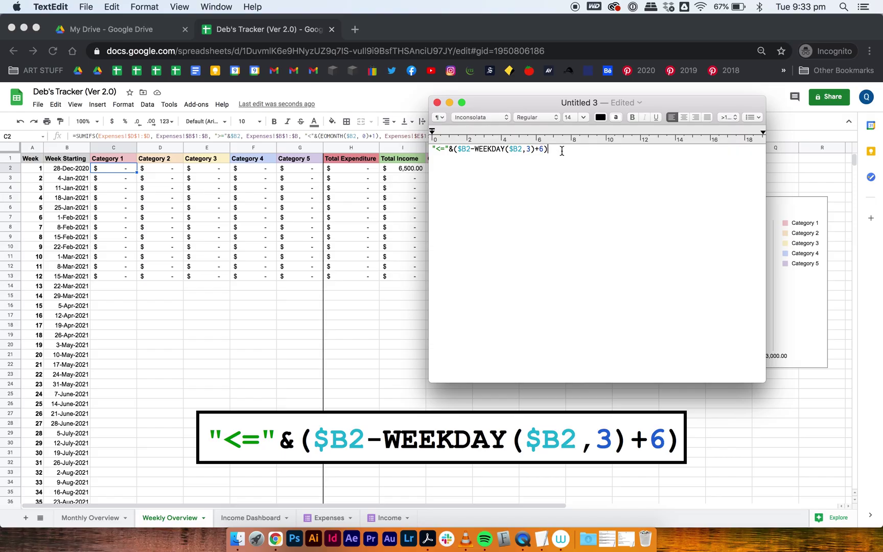
pyautogui.press('super+a')
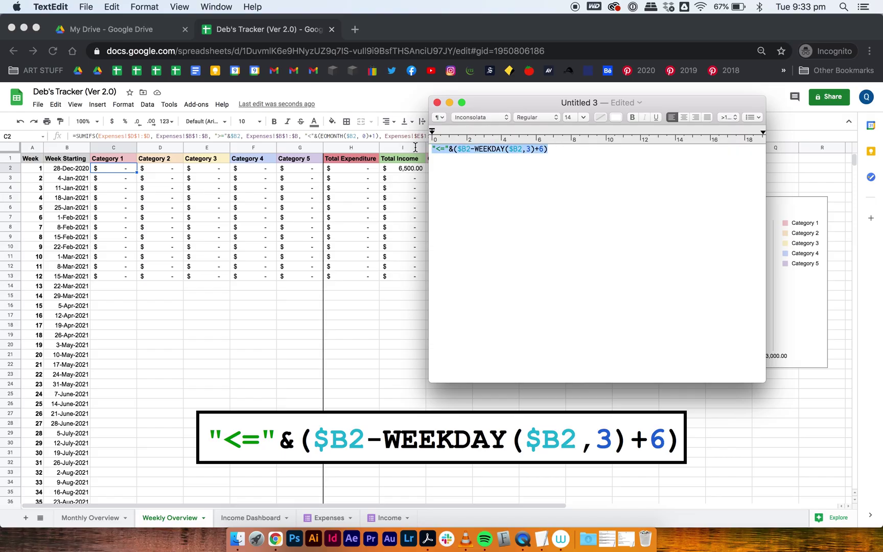
pyautogui.rightClick(456, 153)
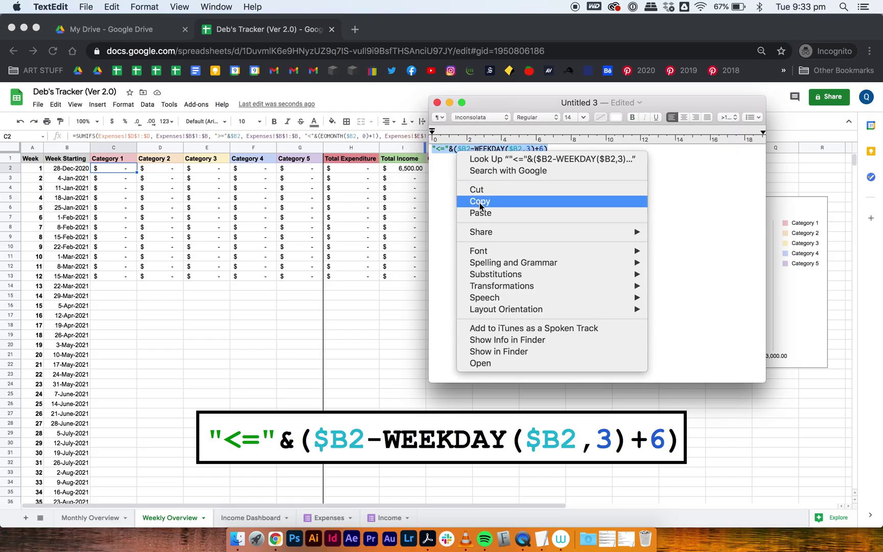
pyautogui.click(481, 202)
# Step: Replace the "<"&(EOMONTH($B2, 0)+1) criterion in C2's SUMIFS formula with the copied "<="&($B2-WEEKDAY($B2,3)+6)
pyautogui.click(335, 135)
pyautogui.click(335, 135)
pyautogui.press('super+equal')
pyautogui.press('super+equal')
pyautogui.moveTo(504, 153); pyautogui.dragTo(406, 151)
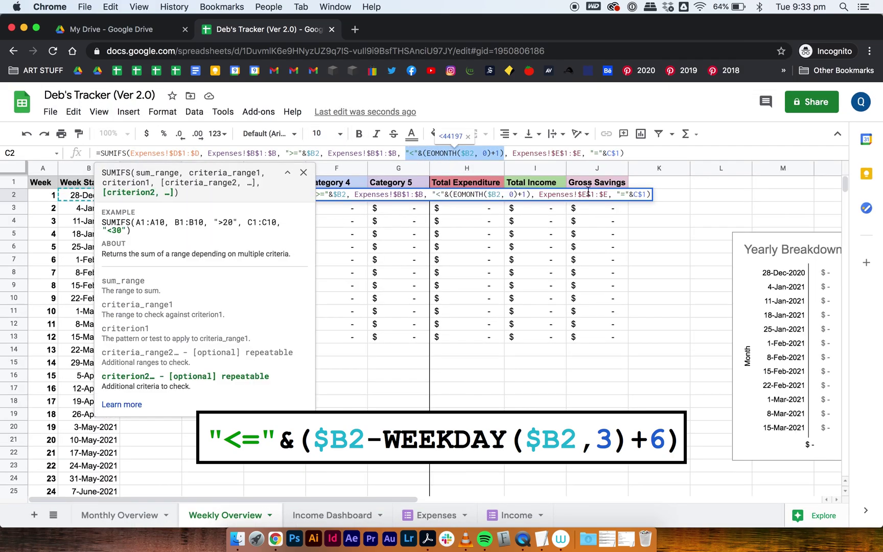
pyautogui.press('super+v')
pyautogui.click(512, 238)
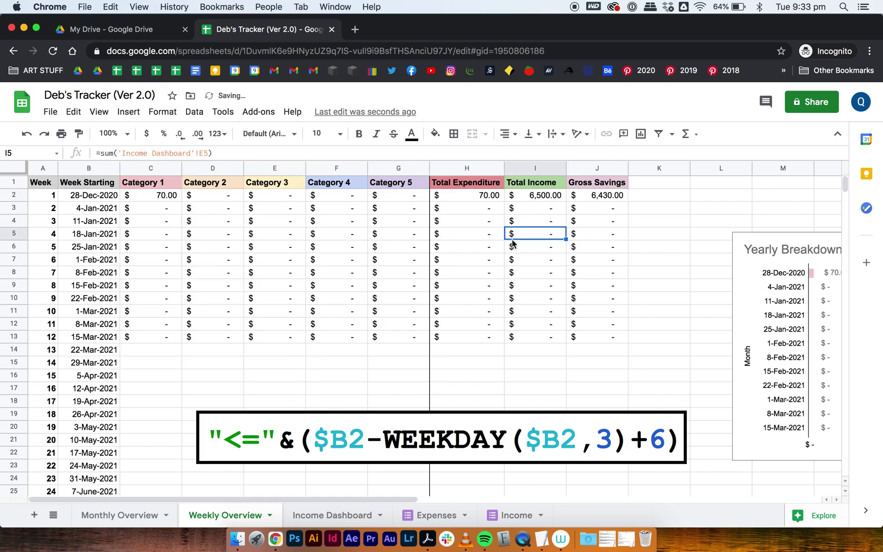
# Step: Fill the updated Category 1 formula from C2 across all five categories and down to row 54 (C2:G54)
pyautogui.click(163, 196)
pyautogui.press('super+minus')
pyautogui.moveTo(146, 177); pyautogui.dragTo(308, 460)
pyautogui.scroll(1, 313, 398)
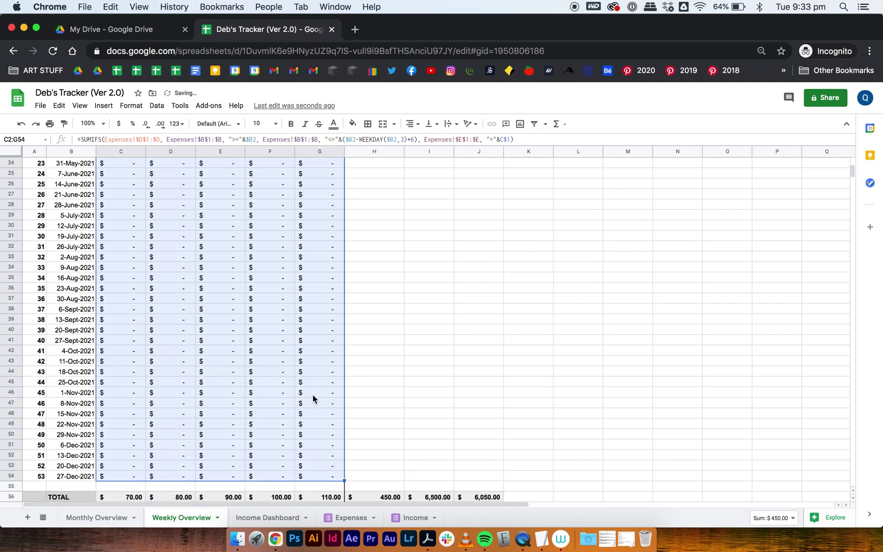
pyautogui.scroll(8, 312, 398)
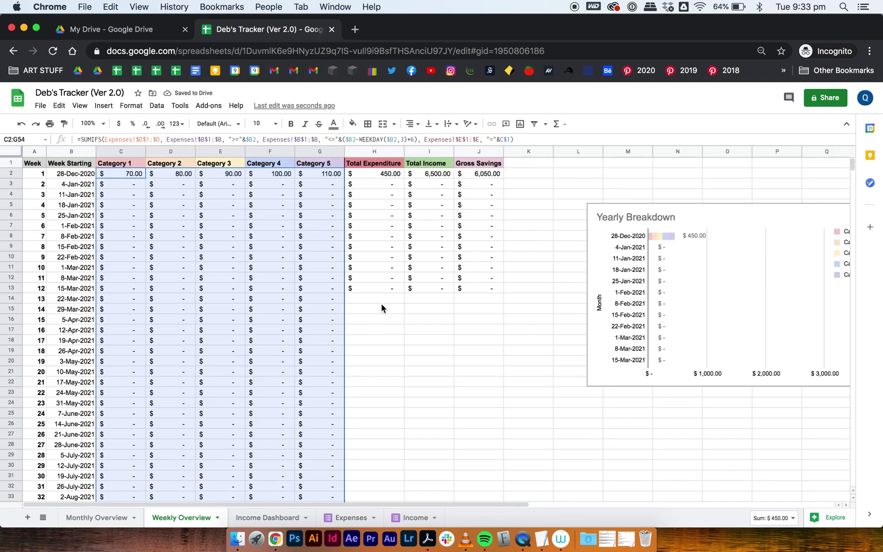
# Step: Extend the Total Expenditure formulas from H2:H13 down to row 54
pyautogui.click(381, 304)
pyautogui.click(389, 175)
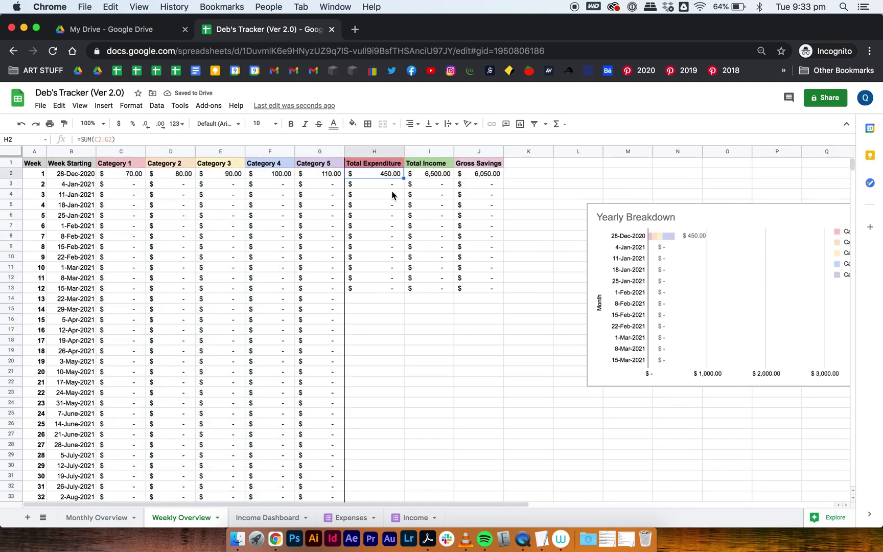
pyautogui.keyDown('shift'); pyautogui.click(401, 289); pyautogui.keyUp('shift')
pyautogui.moveTo(404, 292); pyautogui.dragTo(389, 445)
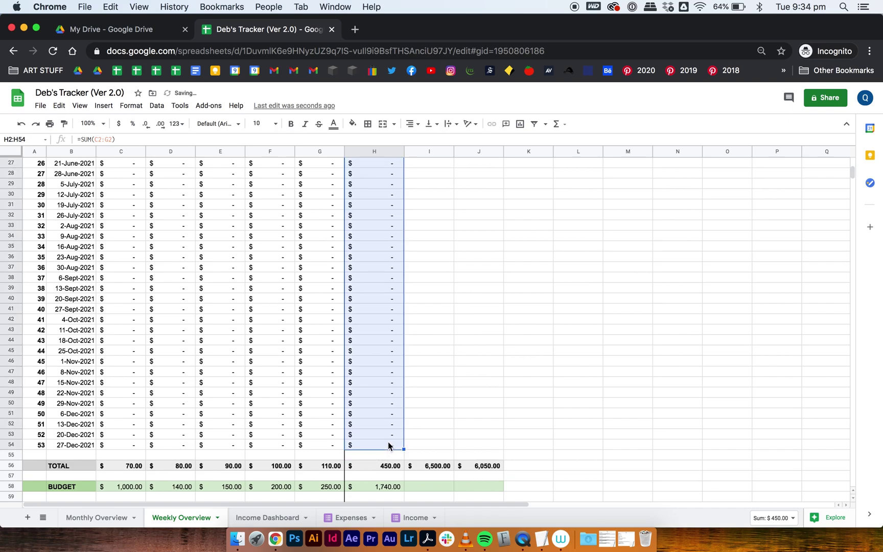
pyautogui.scroll(10, 408, 428)
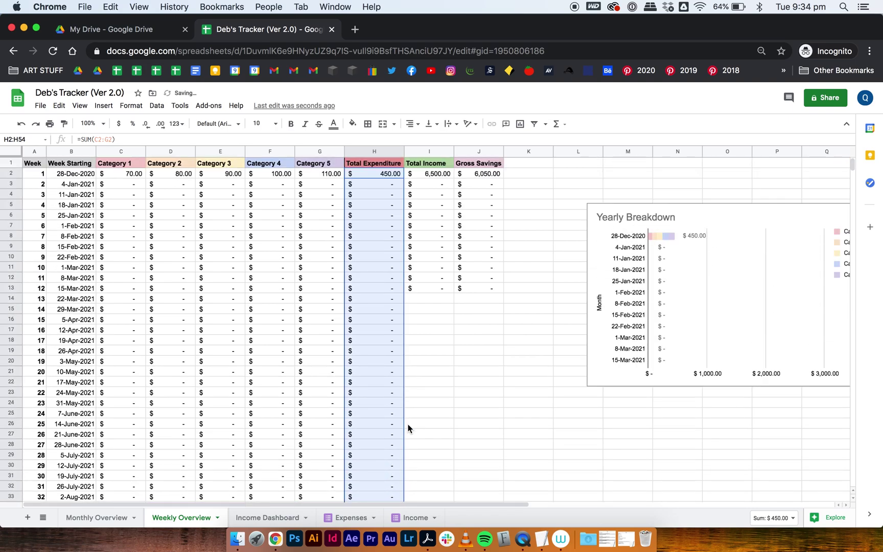
# Step: Extend the Gross Savings formulas from J2:J13 down to row 54
pyautogui.click(479, 178)
pyautogui.keyDown('shift'); pyautogui.click(492, 291); pyautogui.keyUp('shift')
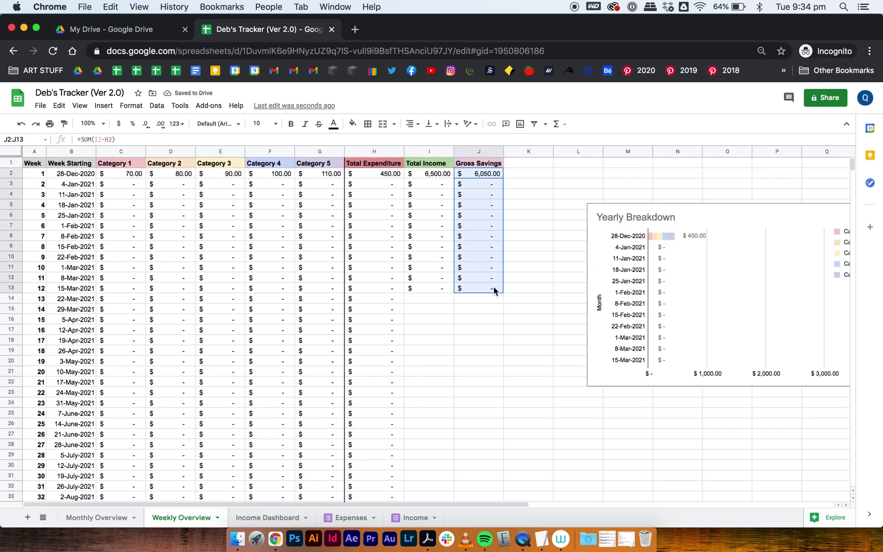
pyautogui.moveTo(503, 292); pyautogui.dragTo(486, 445)
pyautogui.scroll(5, 485, 409)
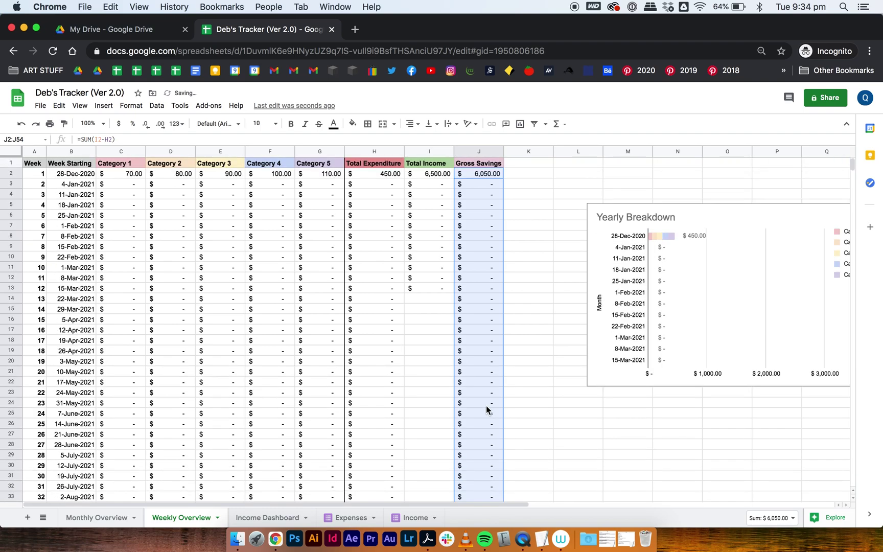
# Step: Review the Total Income formula in I2 and the entries on the Income sheet
pyautogui.click(433, 174)
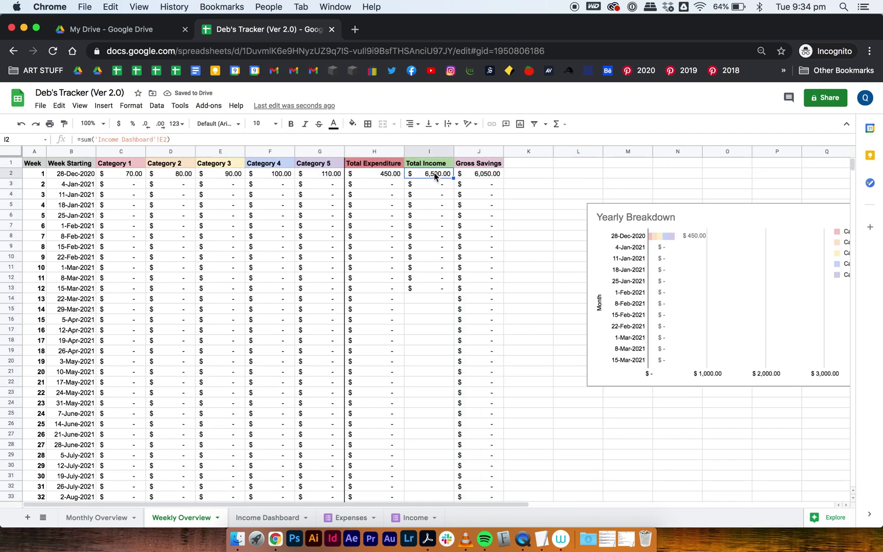
pyautogui.click(173, 139)
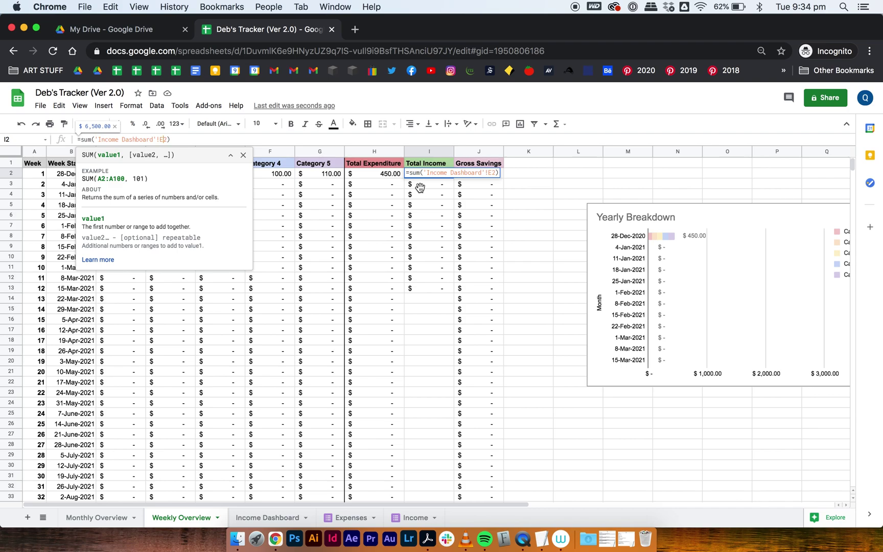
pyautogui.press('Return')
pyautogui.click(416, 518)
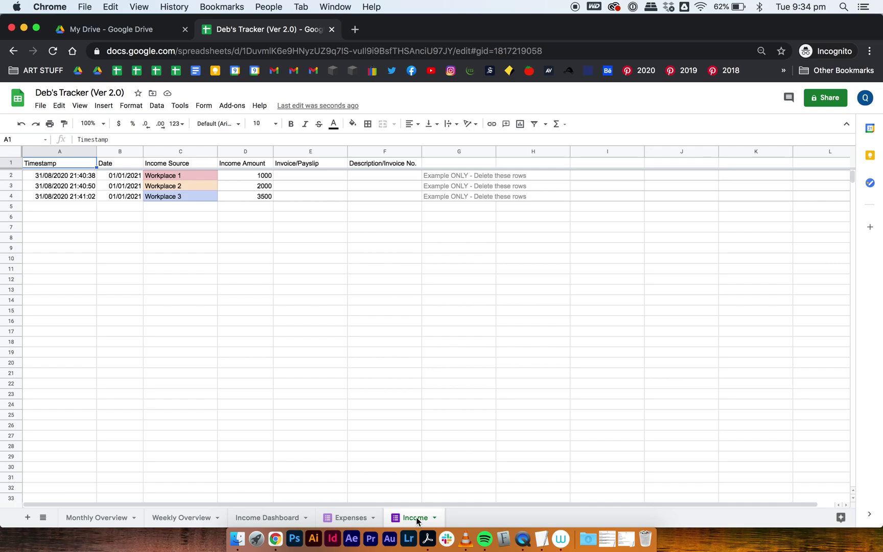
# Step: Copy the Workplace 3 SUMIFS formula from cell D2 of the Income Dashboard sheet
pyautogui.click(247, 516)
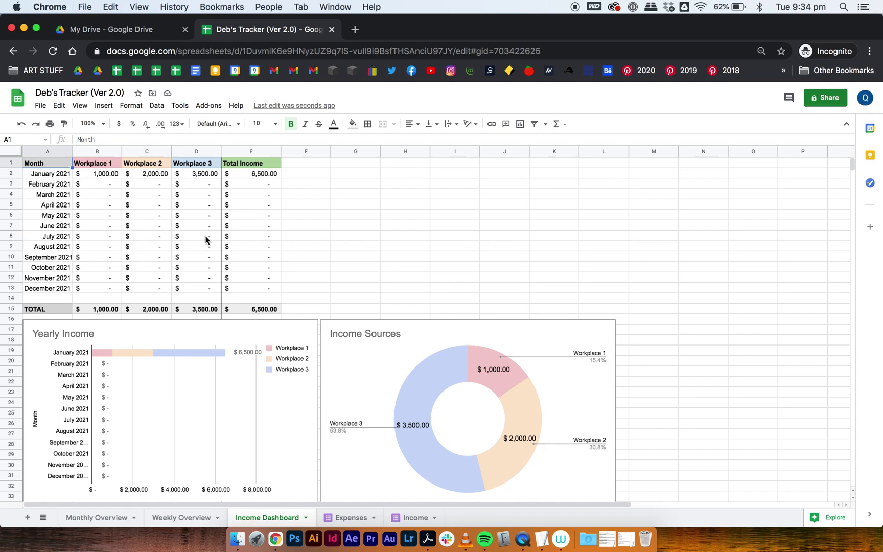
pyautogui.click(194, 174)
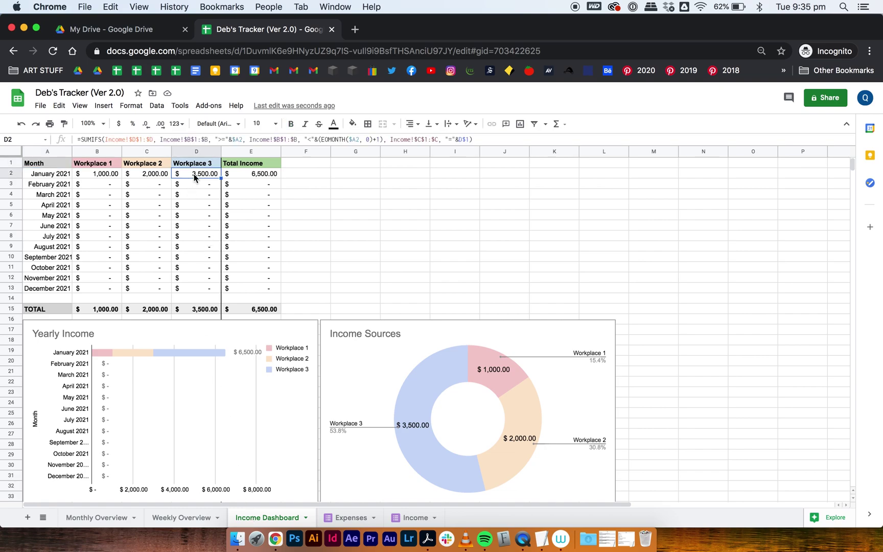
pyautogui.doubleClick(180, 139)
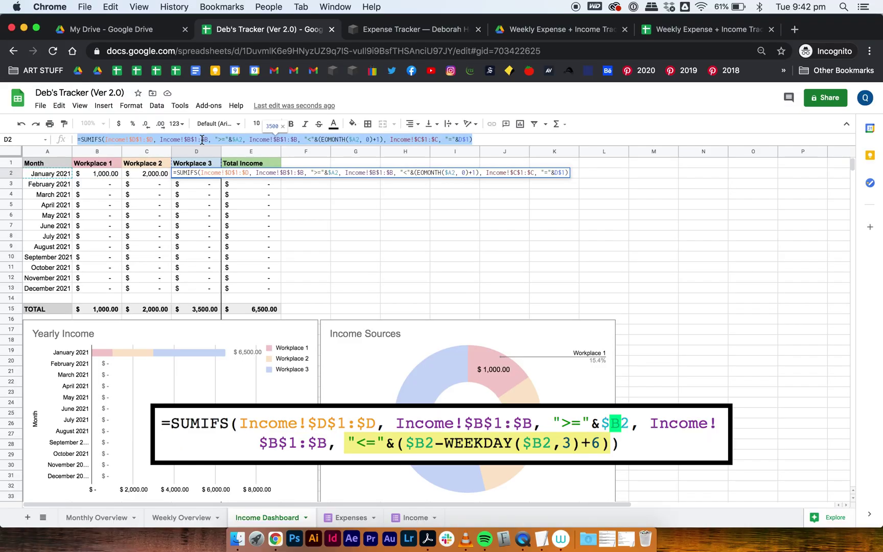
pyautogui.rightClick(201, 140)
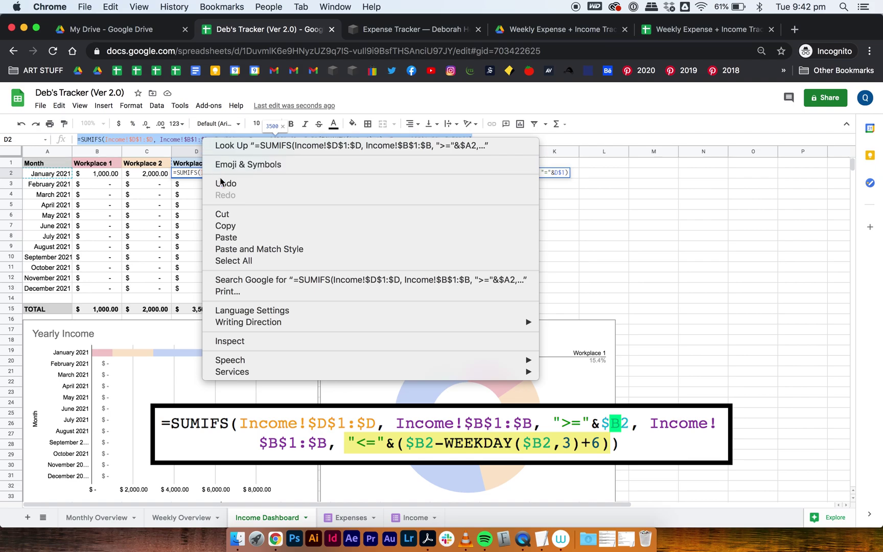
pyautogui.click(240, 227)
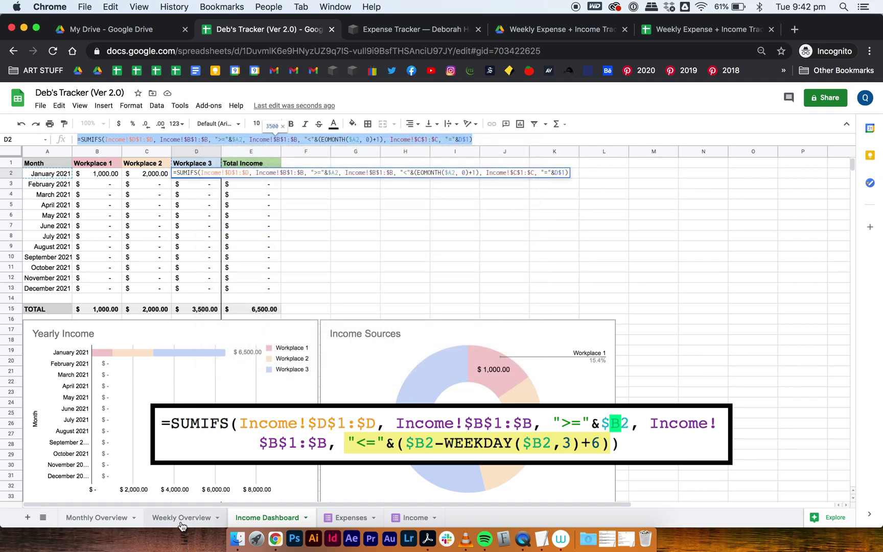
# Step: Replace the Total Income formula in I2 of the Weekly Overview sheet with the copied SUMIFS formula
pyautogui.click(180, 522)
pyautogui.click(432, 173)
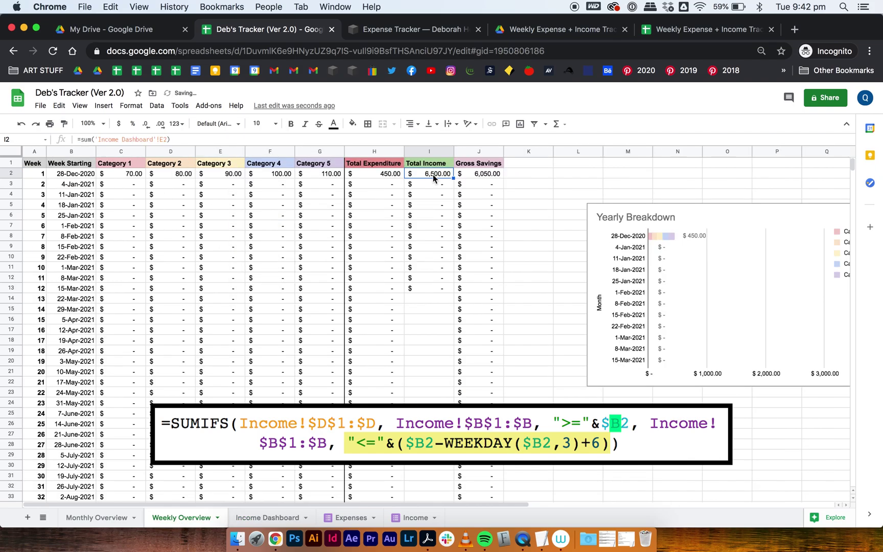
pyautogui.press('super+equal')
pyautogui.press('super+equal')
pyautogui.click(233, 153)
pyautogui.press('super+a')
pyautogui.press('super+v')
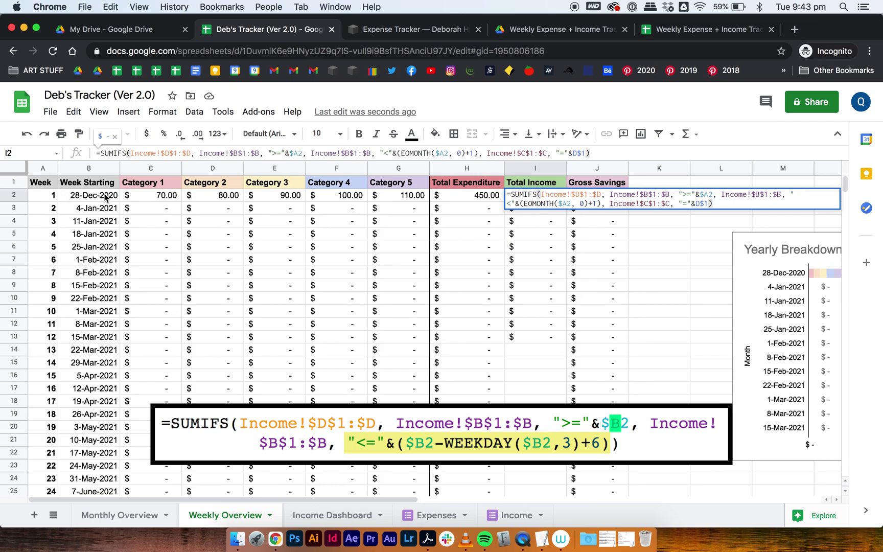
# Step: In the I2 formula, point the start-date criterion to $B2 and remove the income source criterion (Income!$C$1:$C, "="&D$1)
pyautogui.click(300, 153)
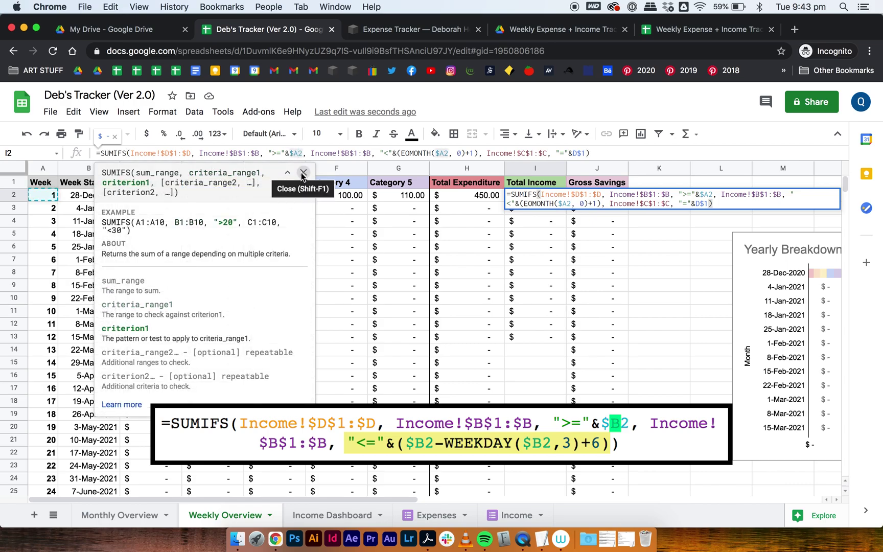
pyautogui.click(302, 174)
pyautogui.press('BackSpace')
pyautogui.write('B')
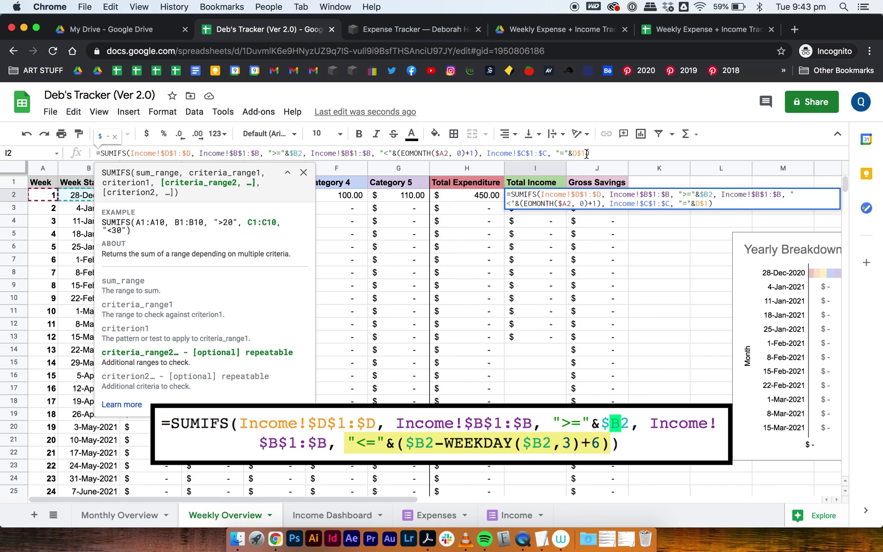
pyautogui.moveTo(589, 153); pyautogui.dragTo(479, 153)
pyautogui.press('BackSpace')
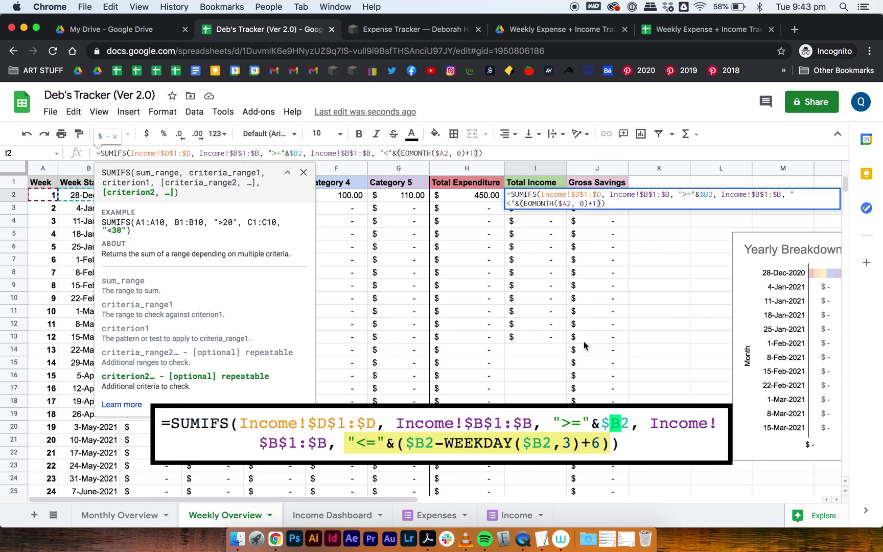
# Step: Replace the EOMONTH criterion in I2 with "<="&($B2-WEEKDAY($B2,3)+6), copied from the TextEdit note
pyautogui.click(539, 538)
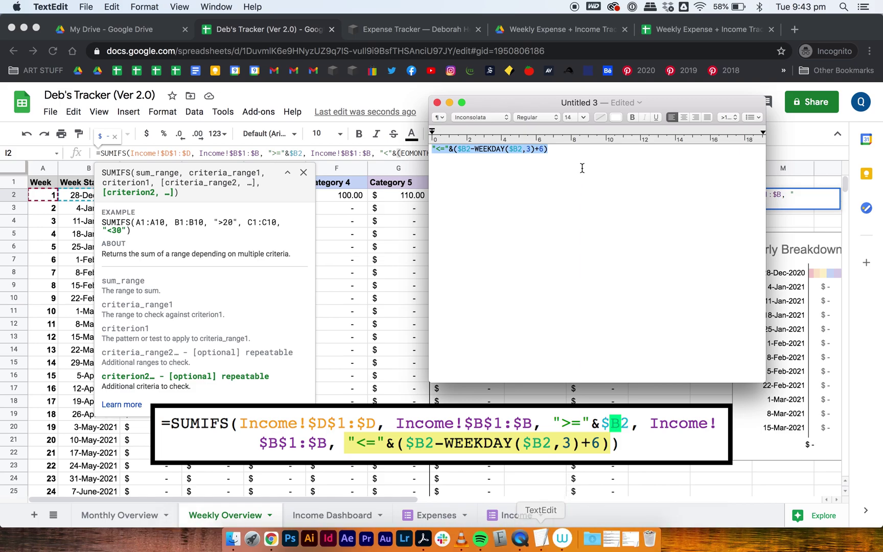
pyautogui.rightClick(520, 153)
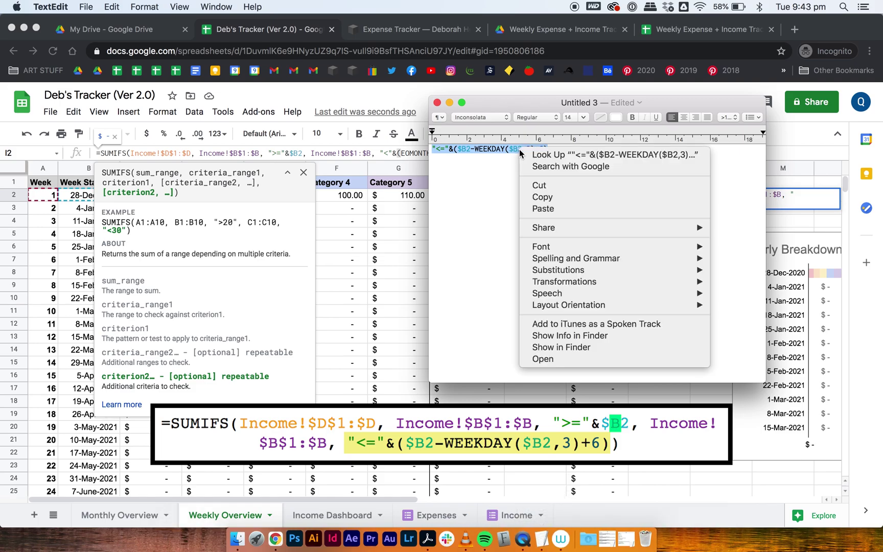
pyautogui.click(544, 197)
pyautogui.click(394, 157)
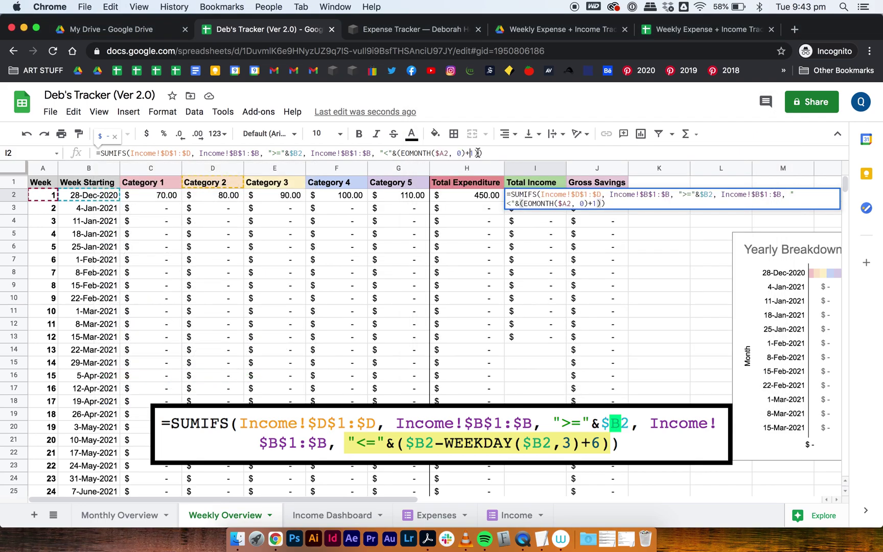
pyautogui.moveTo(478, 153); pyautogui.dragTo(379, 151)
pyautogui.press('super+v')
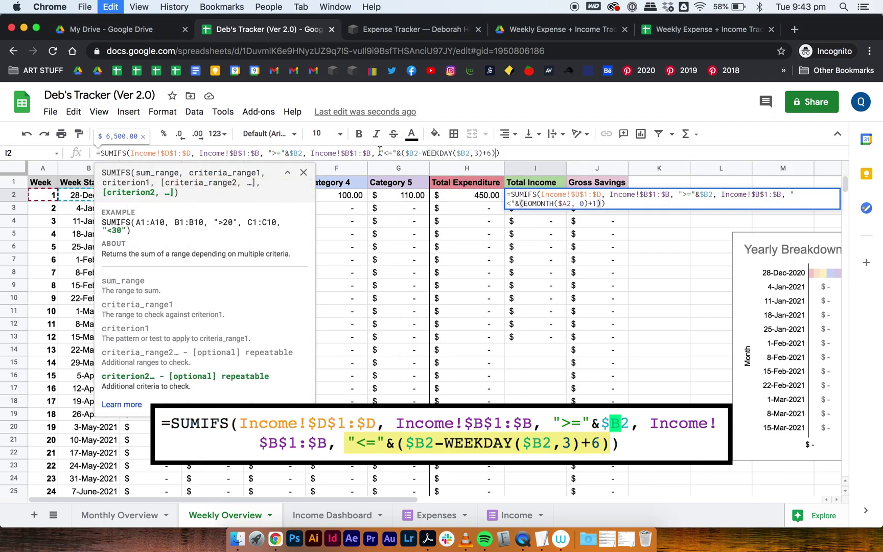
pyautogui.press('Return')
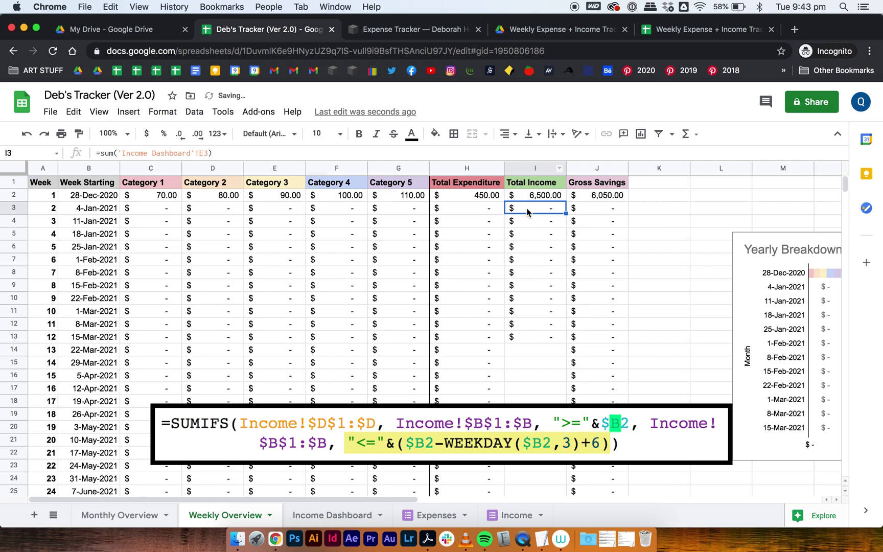
# Step: Fill the Total Income formula from I2 down to row 54 and check the formulas in J3 and I2
pyautogui.click(524, 198)
pyautogui.moveTo(566, 200); pyautogui.dragTo(536, 336)
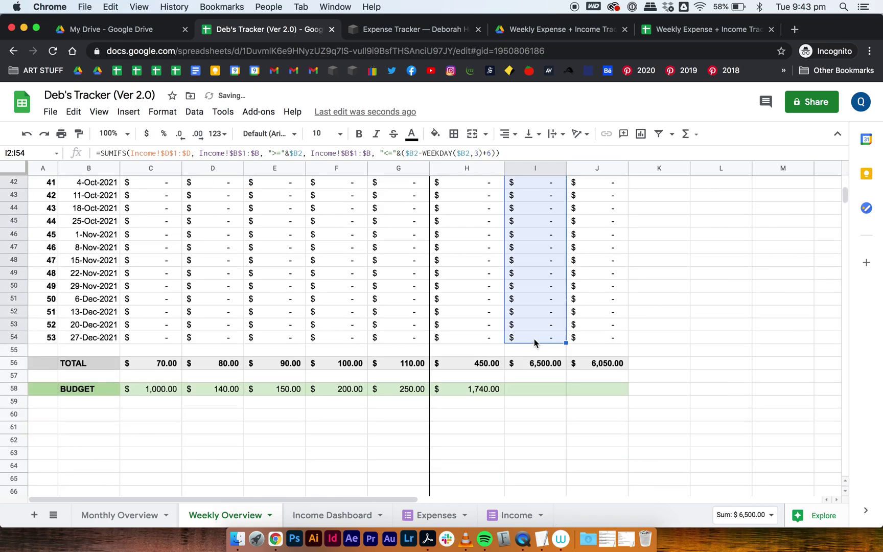
pyautogui.scroll(5, 548, 287)
pyautogui.scroll(5, 549, 288)
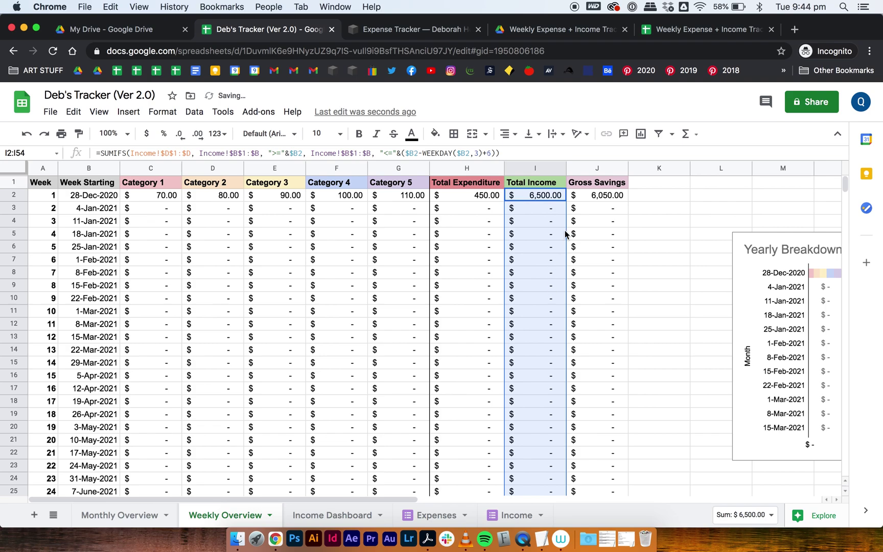
pyautogui.click(609, 212)
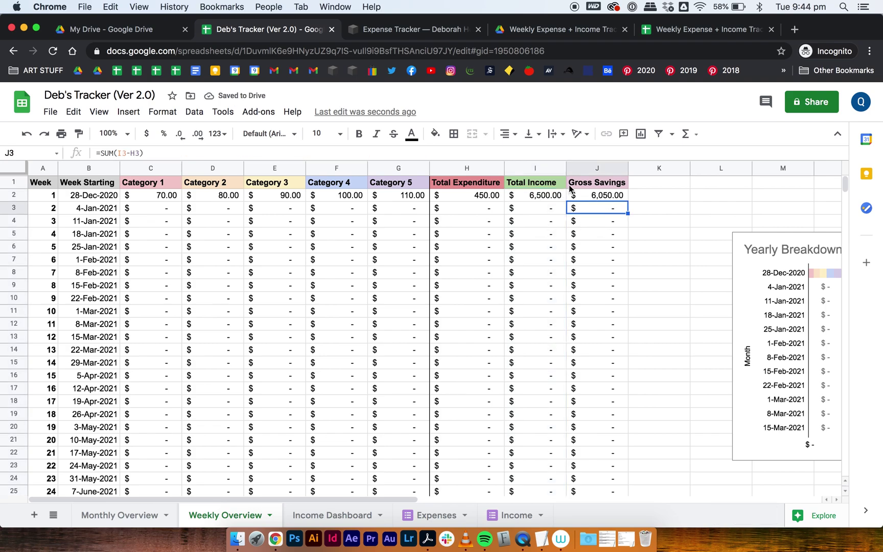
pyautogui.click(550, 196)
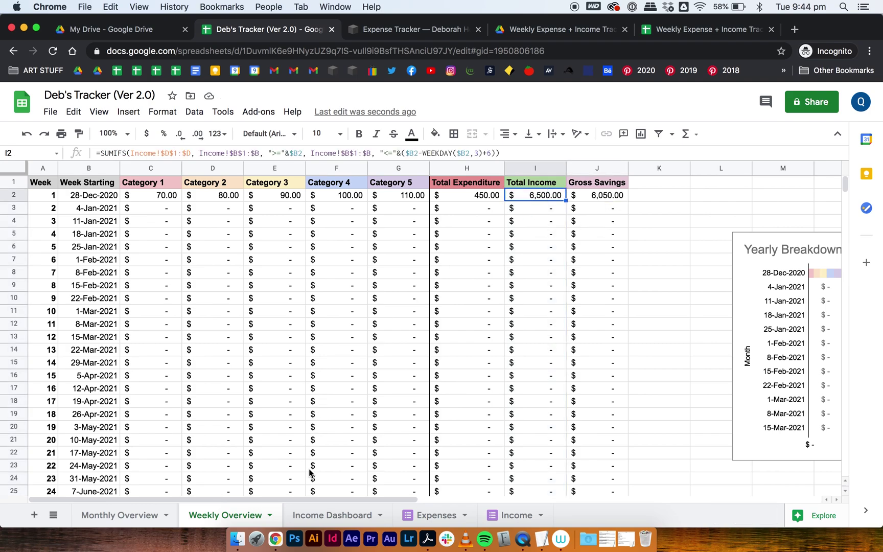
# Step: On the Income sheet, set the Workplace 2 date to 05/01/2021 and Workplace 3 to 20/01/2021, and return to Weekly Overview
pyautogui.click(510, 516)
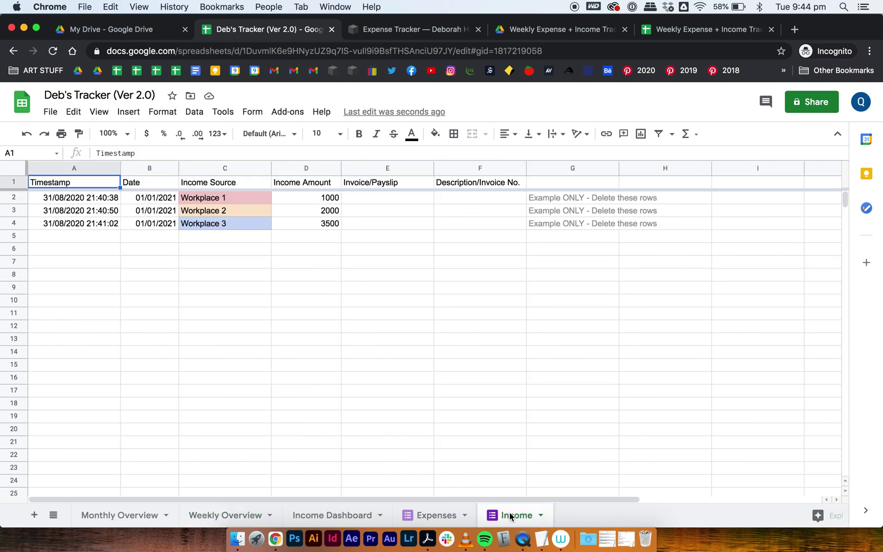
pyautogui.click(152, 213)
pyautogui.click(104, 153)
pyautogui.press('BackSpace')
pyautogui.write('5')
pyautogui.click(152, 224)
pyautogui.click(104, 152)
pyautogui.press('BackSpace')
pyautogui.press('BackSpace')
pyautogui.write('20')
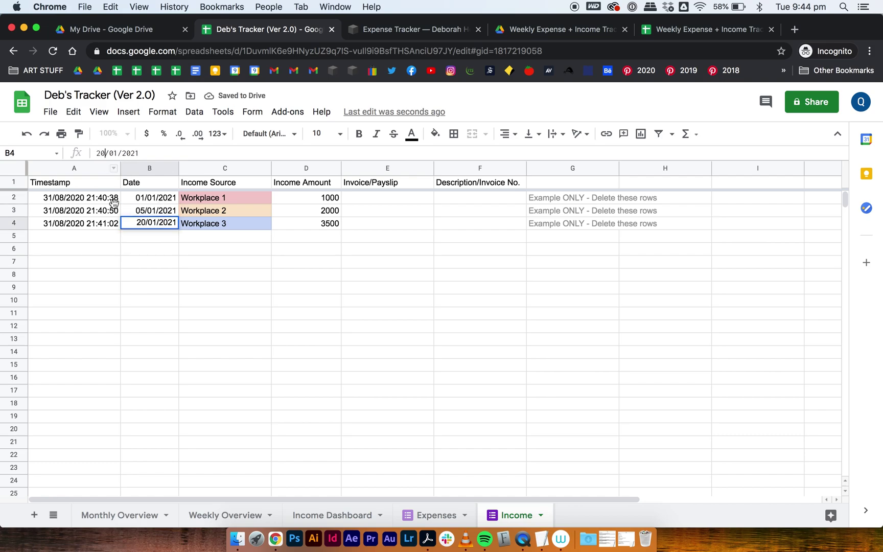
pyautogui.click(162, 280)
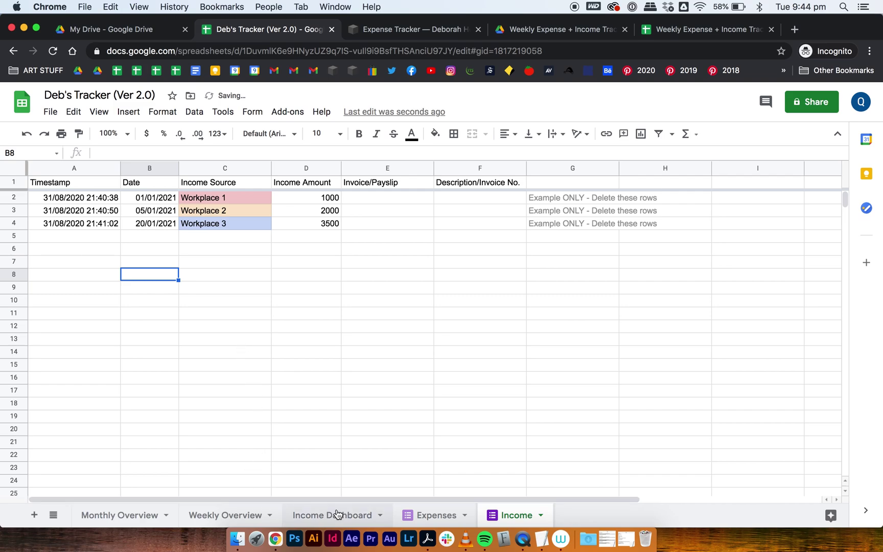
pyautogui.click(217, 516)
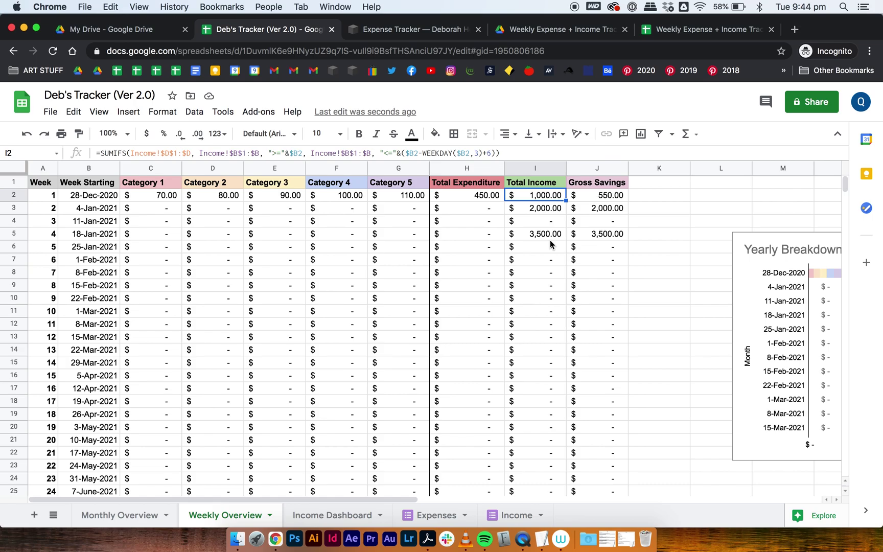
# Step: Move the Yearly Breakdown chart directly below the BUDGET row, aligned with column A at row 59
pyautogui.press('super+minus')
pyautogui.press('super+minus')
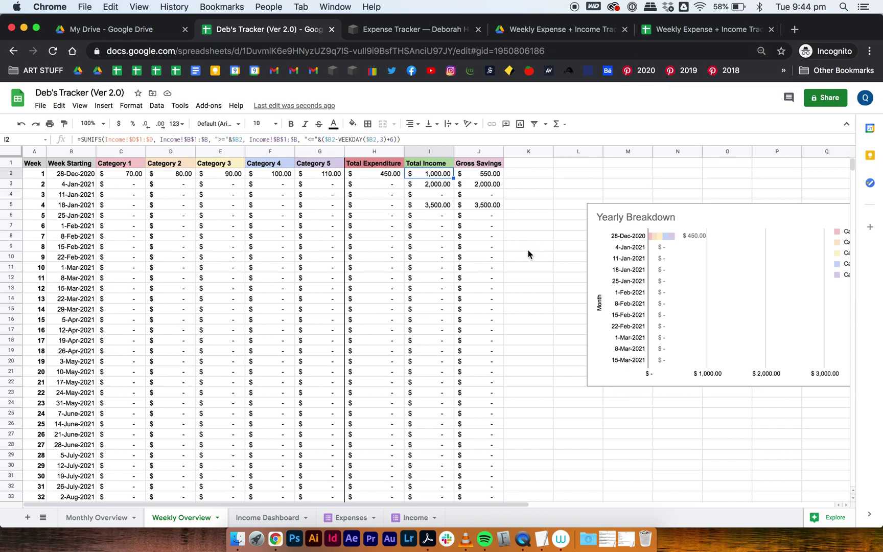
pyautogui.click(667, 219)
pyautogui.press('super+minus')
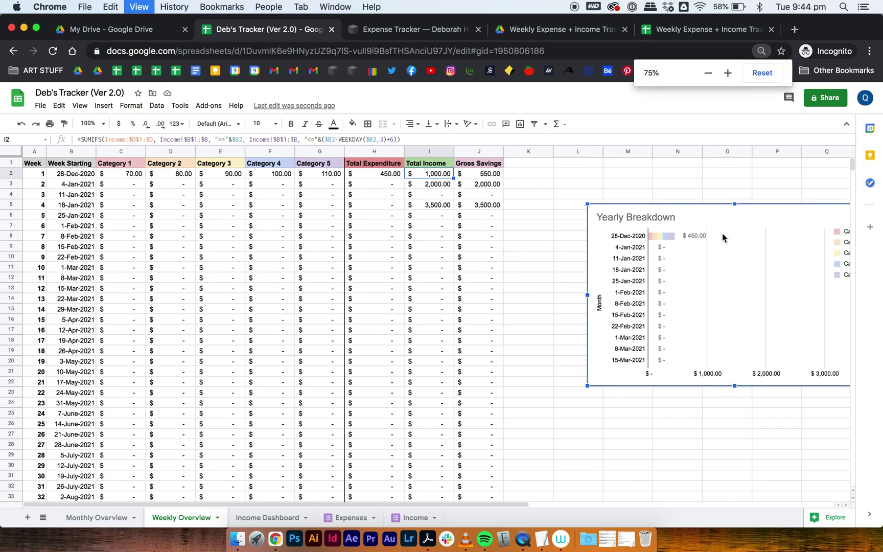
pyautogui.moveTo(580, 264); pyautogui.dragTo(440, 403)
pyautogui.scroll(-6, 441, 403)
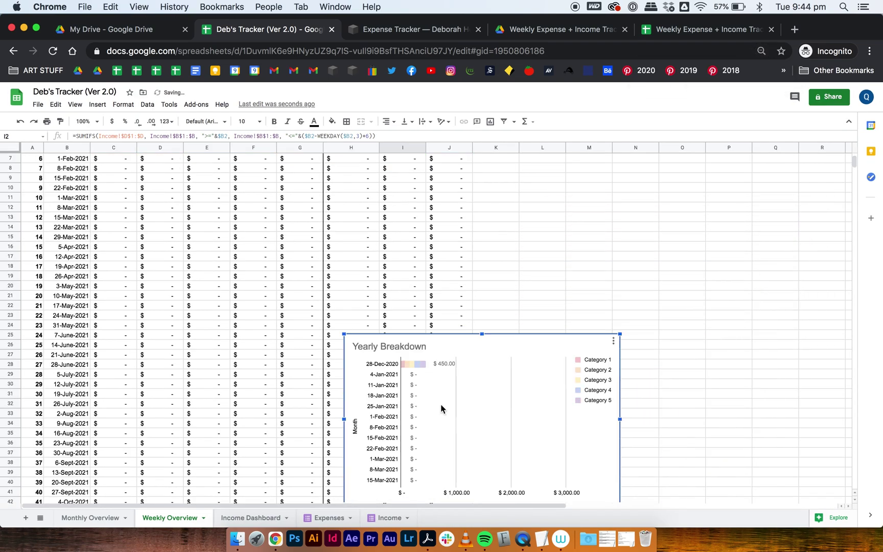
pyautogui.moveTo(453, 239); pyautogui.dragTo(306, 450)
pyautogui.scroll(-6, 305, 449)
pyautogui.moveTo(366, 261); pyautogui.dragTo(164, 378)
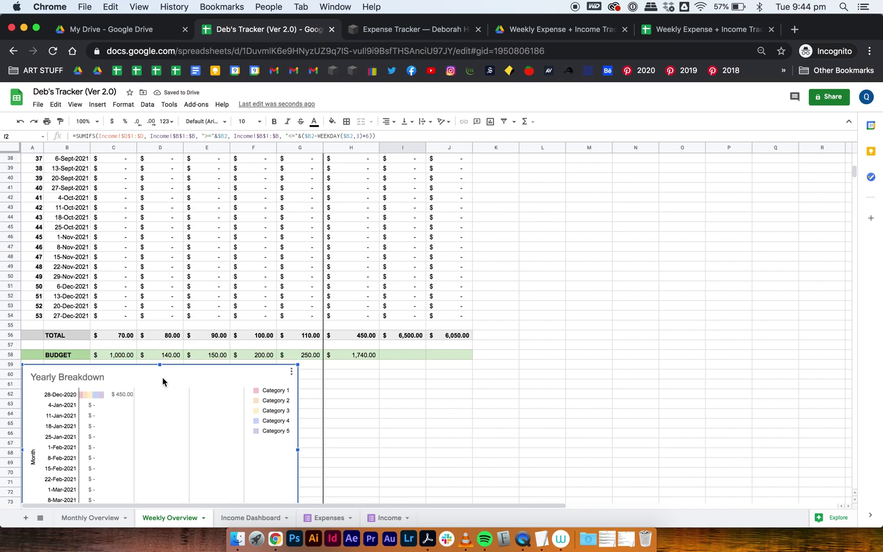
# Step: Rename the BUDGET label in B58 to "Weekly Budget"
pyautogui.click(62, 356)
pyautogui.write('W')
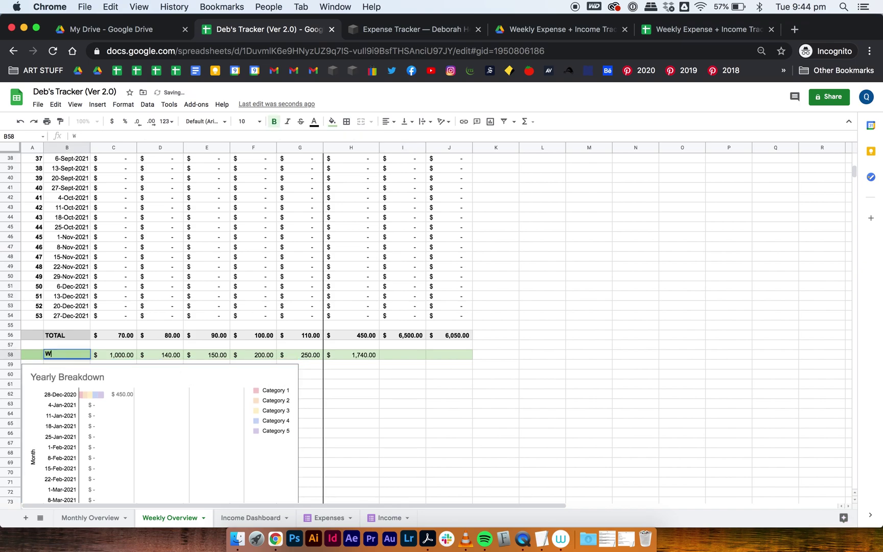
pyautogui.write('eekly Budget')
pyautogui.press('Return')
# Step: Enlarge the Yearly Breakdown chart to span columns A to J and extend down to about row 100
pyautogui.scroll(-5, 192, 351)
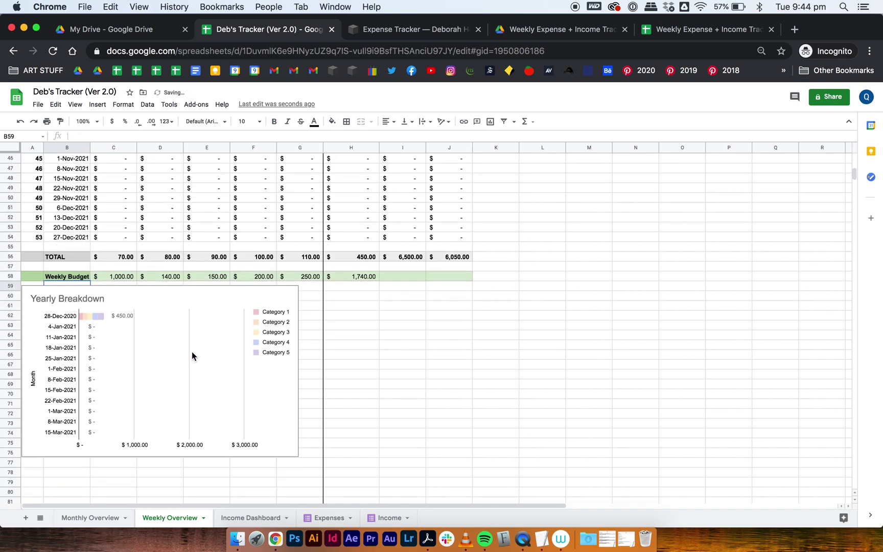
pyautogui.click(285, 390)
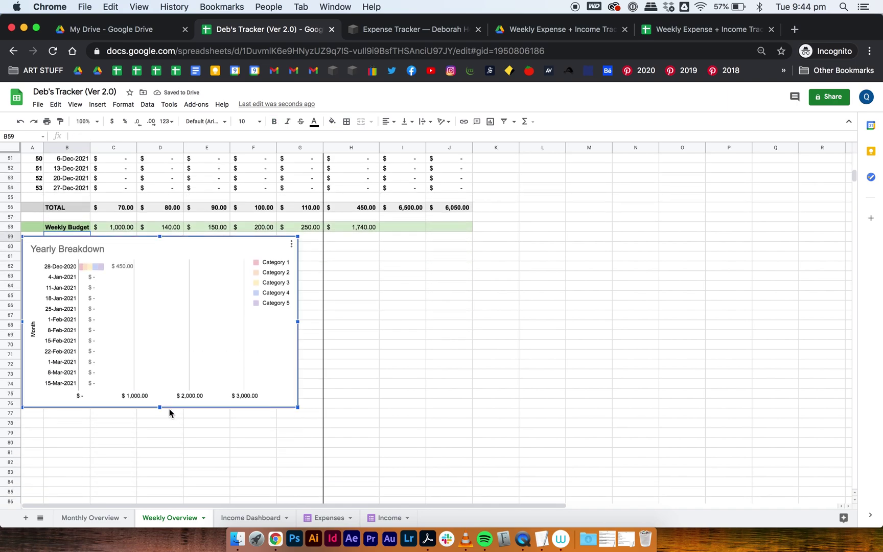
pyautogui.moveTo(298, 321); pyautogui.dragTo(461, 321)
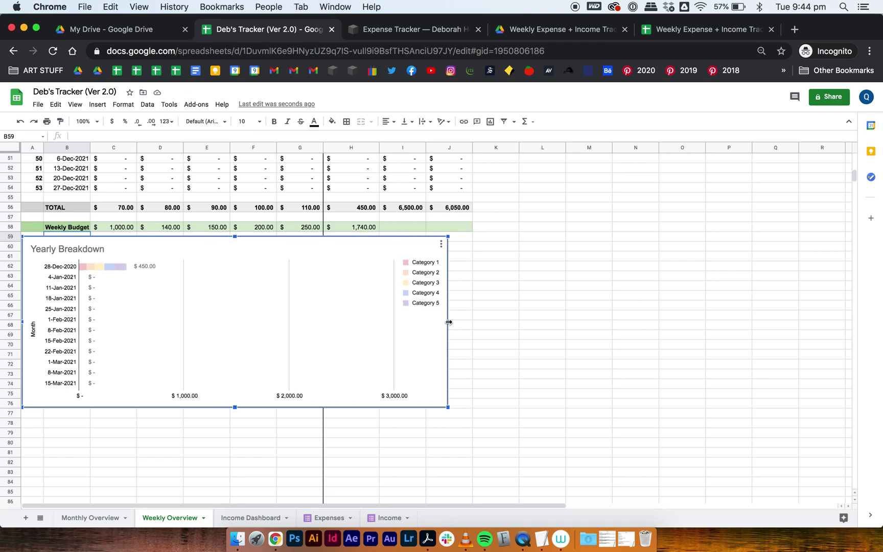
pyautogui.moveTo(246, 408); pyautogui.dragTo(241, 499)
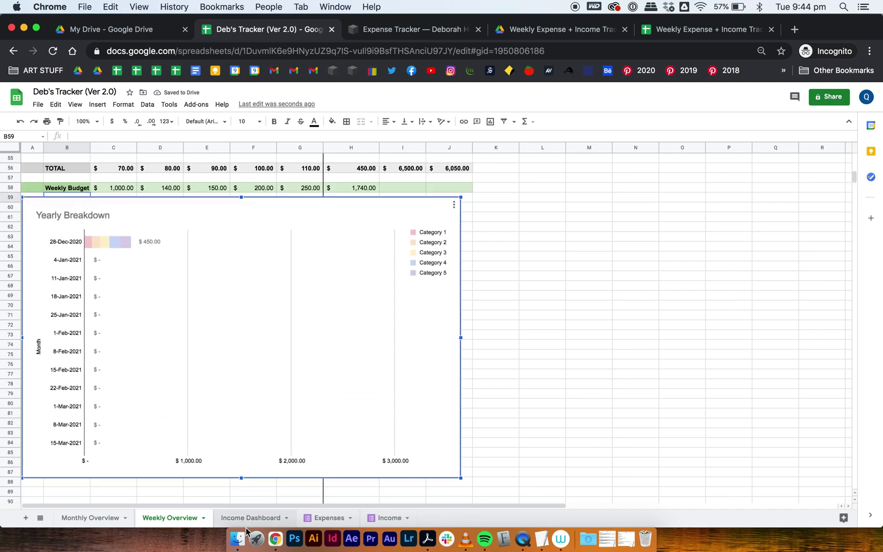
pyautogui.scroll(-5, 252, 384)
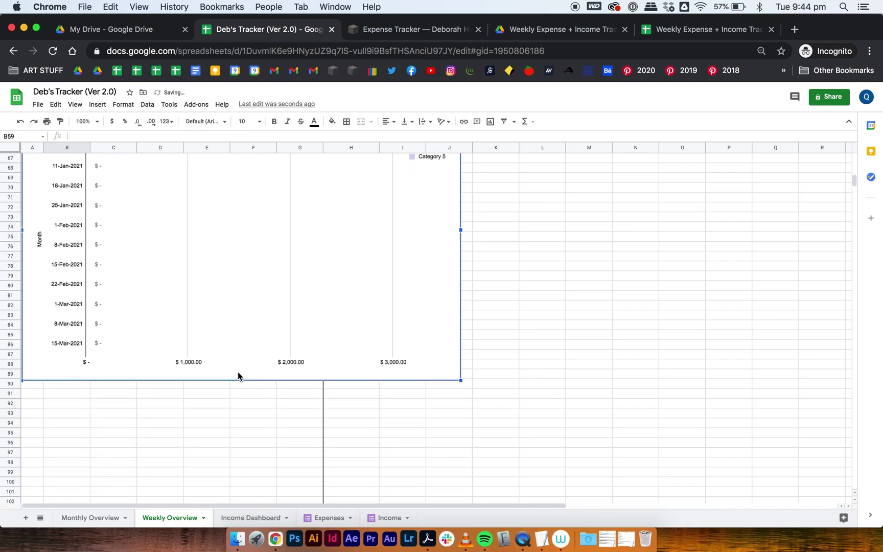
pyautogui.moveTo(243, 381); pyautogui.dragTo(240, 475)
pyautogui.scroll(5, 270, 244)
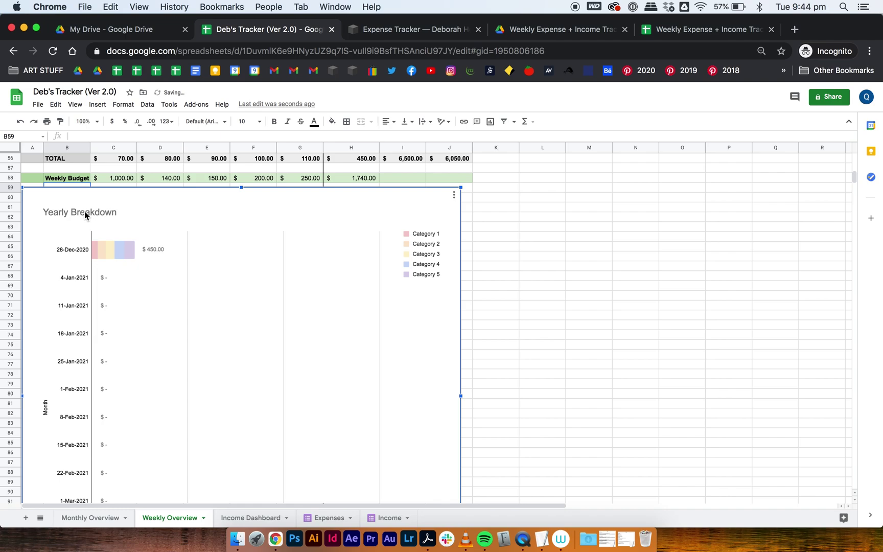
# Step: Change the chart title from Yearly Breakdown to "Weekly Breakdown"
pyautogui.doubleClick(85, 213)
pyautogui.rightClick(85, 214)
pyautogui.click(730, 268)
pyautogui.doubleClick(731, 269)
pyautogui.write('Weekly Breakdown')
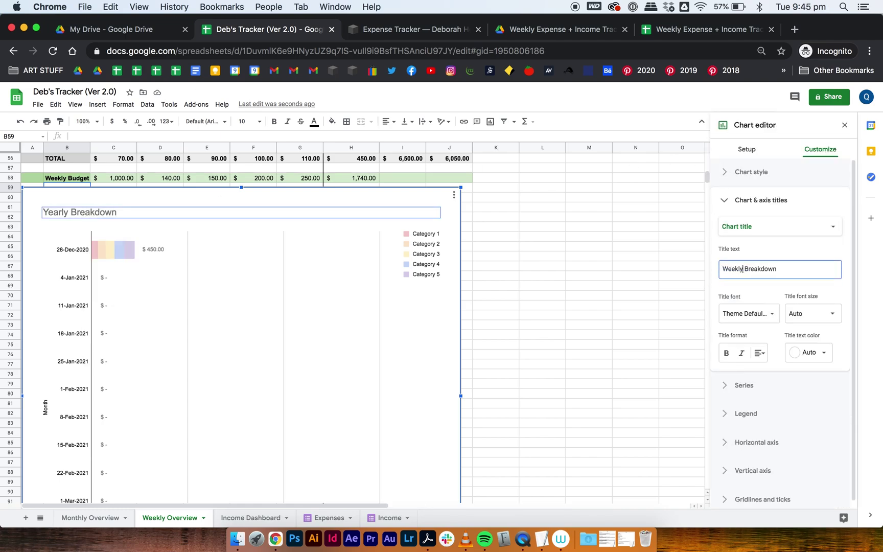
# Step: Clear the fixed maximum on the Weekly Breakdown chart's horizontal axis so the scale adapts automatically
pyautogui.click(380, 330)
pyautogui.scroll(-8, 423, 341)
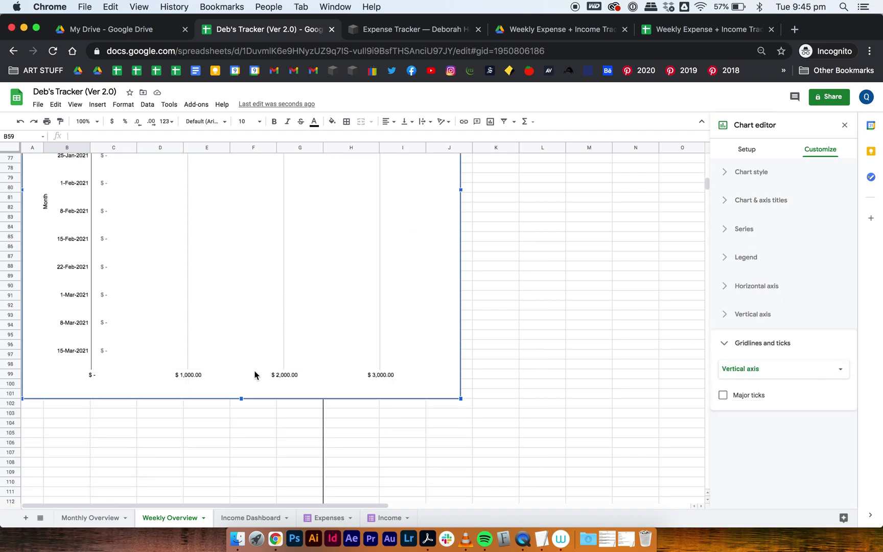
pyautogui.click(284, 379)
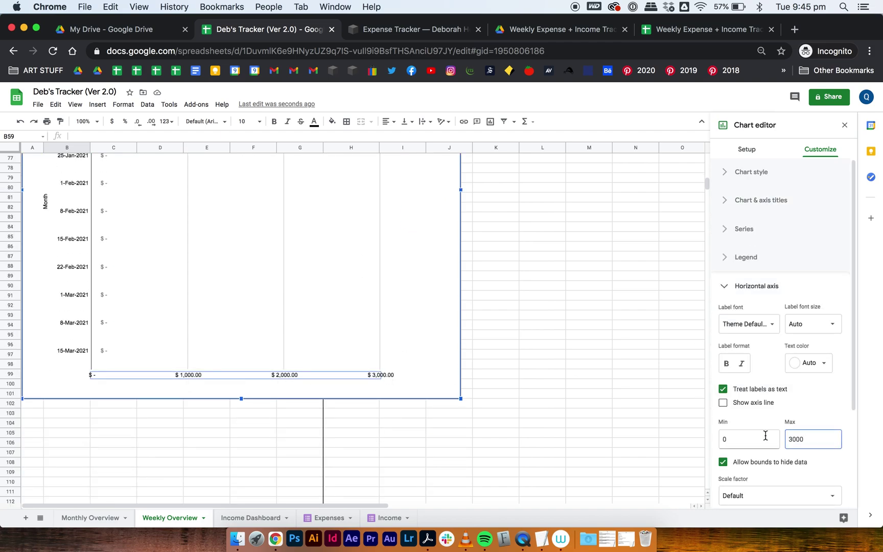
pyautogui.press('super+a')
pyautogui.press('BackSpace')
pyautogui.click(542, 354)
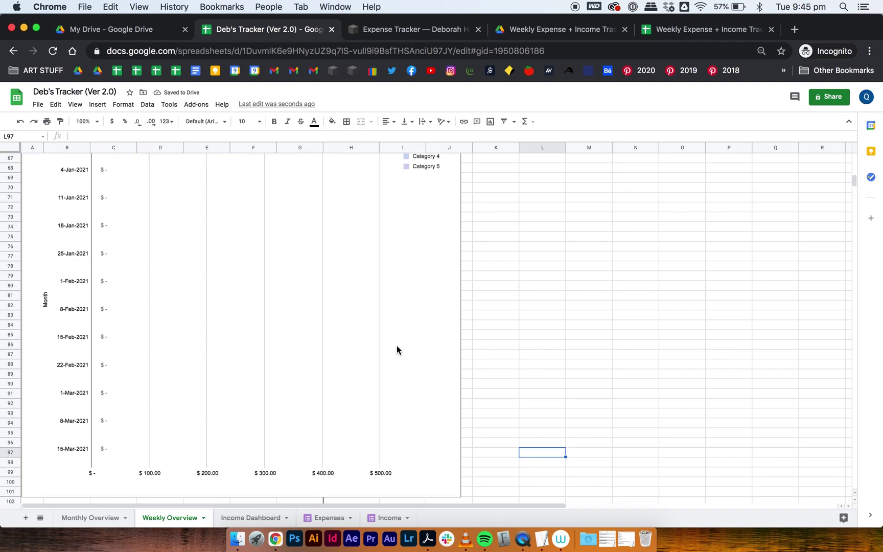
# Step: Extend the Weekly Breakdown chart's data range to B1:G54 to cover every week of the year
pyautogui.scroll(1, 380, 443)
pyautogui.click(77, 344)
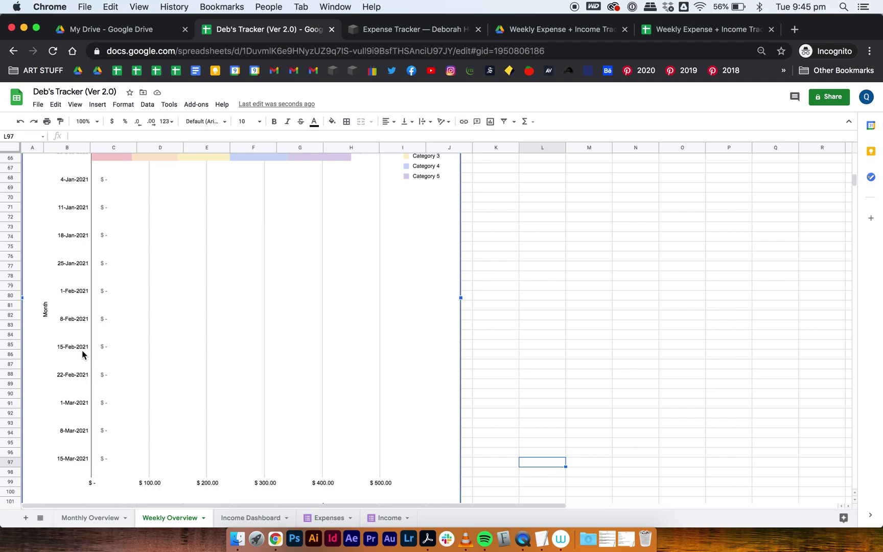
pyautogui.doubleClick(82, 350)
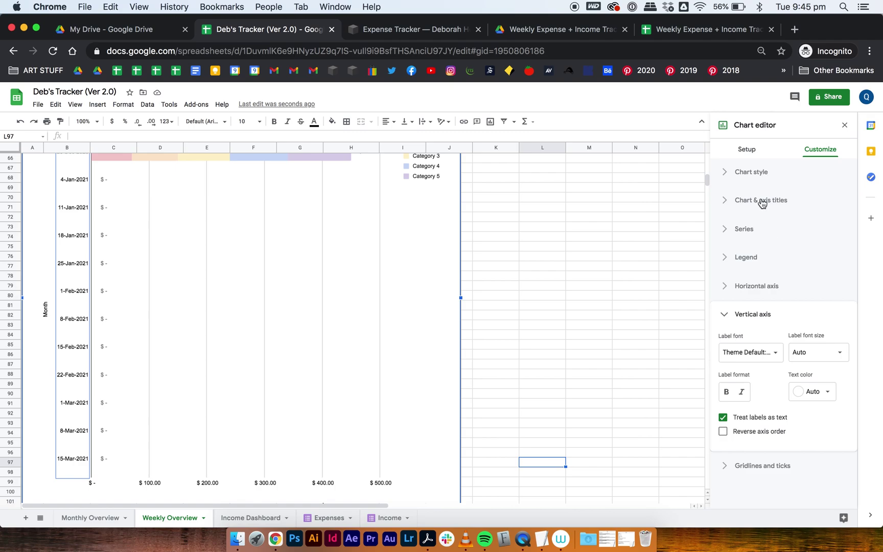
pyautogui.click(745, 149)
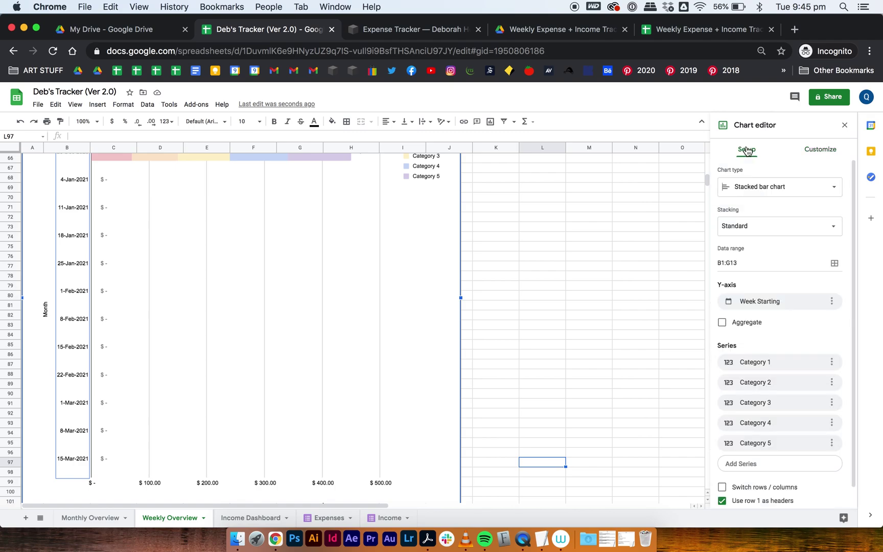
pyautogui.scroll(1, 506, 313)
pyautogui.scroll(5, 506, 313)
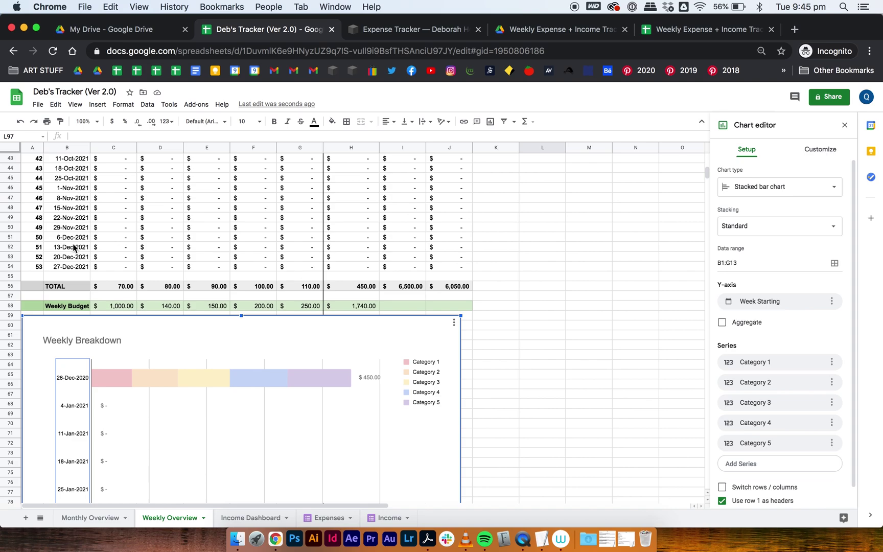
pyautogui.click(779, 263)
pyautogui.press('BackSpace')
pyautogui.press('BackSpace')
pyautogui.write('54')
# Step: Stretch the Weekly Breakdown chart's lower edge down to about row 131 to space out the week labels
pyautogui.scroll(-10, 313, 419)
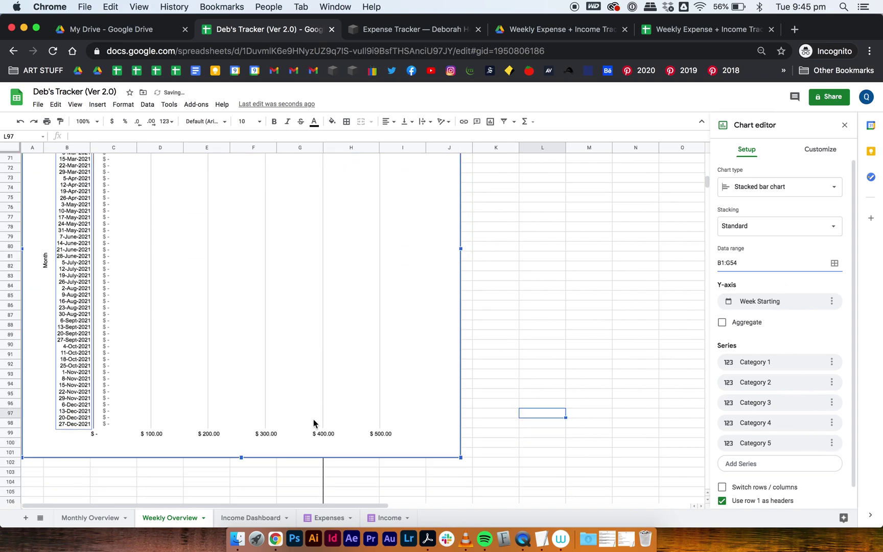
pyautogui.moveTo(240, 428); pyautogui.dragTo(242, 536)
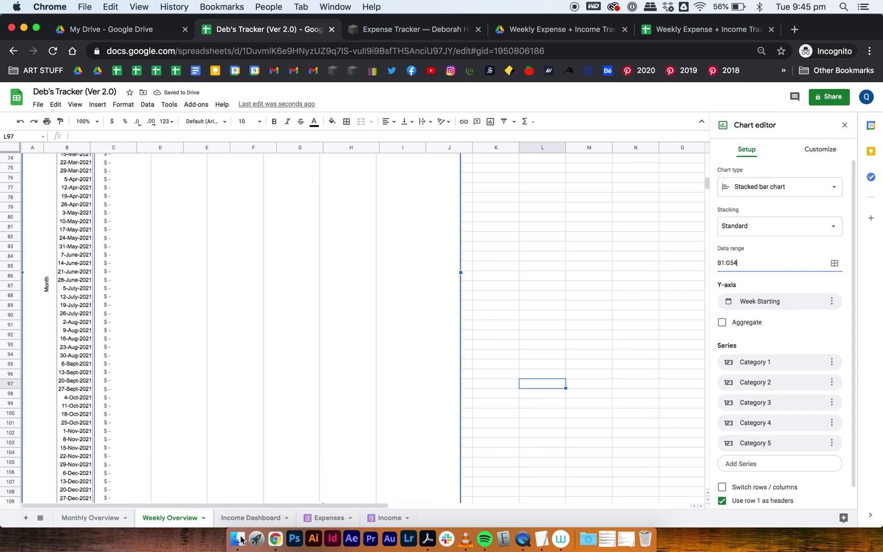
pyautogui.scroll(-7, 229, 389)
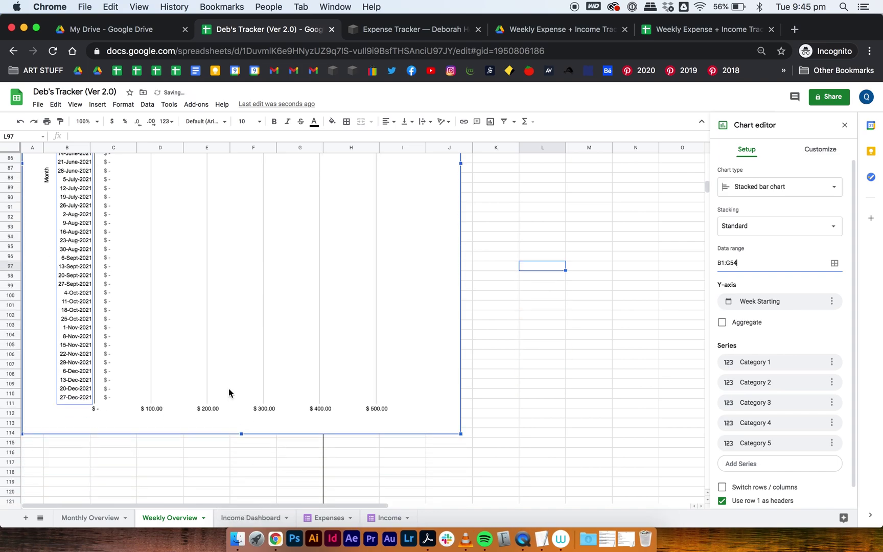
pyautogui.moveTo(241, 326); pyautogui.dragTo(223, 499)
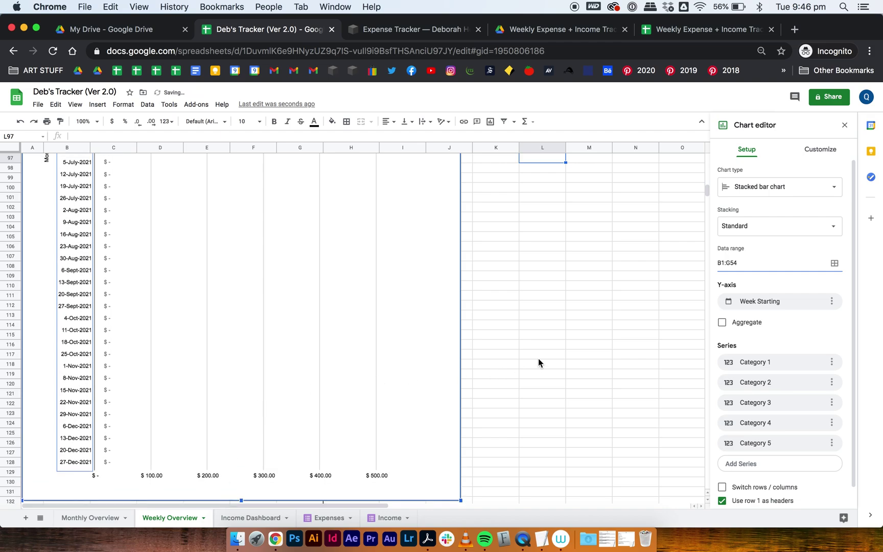